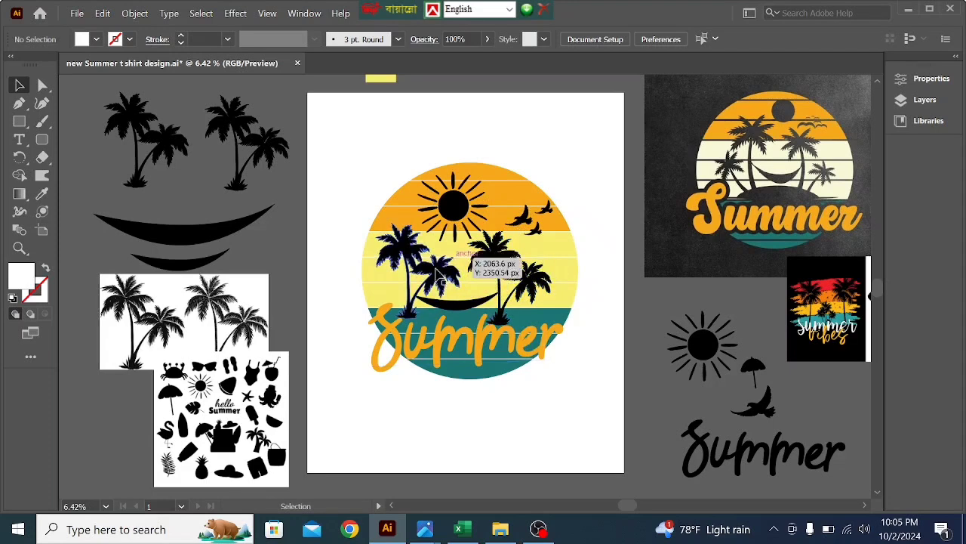
- Scale down the finished Summer design and move it off the artboard, beside the black summer icon sheet
{"action": "left_click_drag", "start_coordinate": [378, 159], "coordinate": [535, 366]}
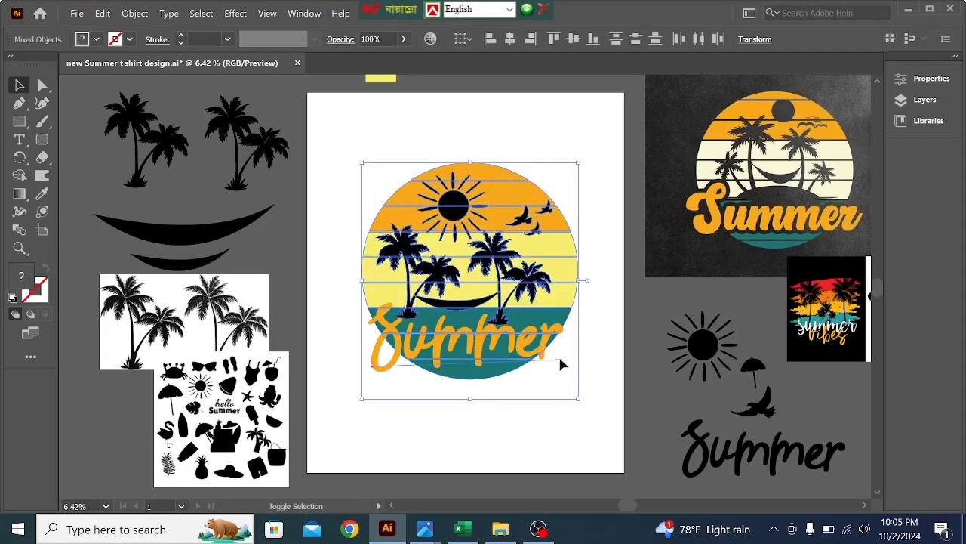
{"action": "left_click_drag", "start_coordinate": [580, 400], "coordinate": [532, 327]}
{"action": "left_click_drag", "start_coordinate": [485, 302], "coordinate": [76, 459]}
{"action": "left_click", "coordinate": [511, 310]}
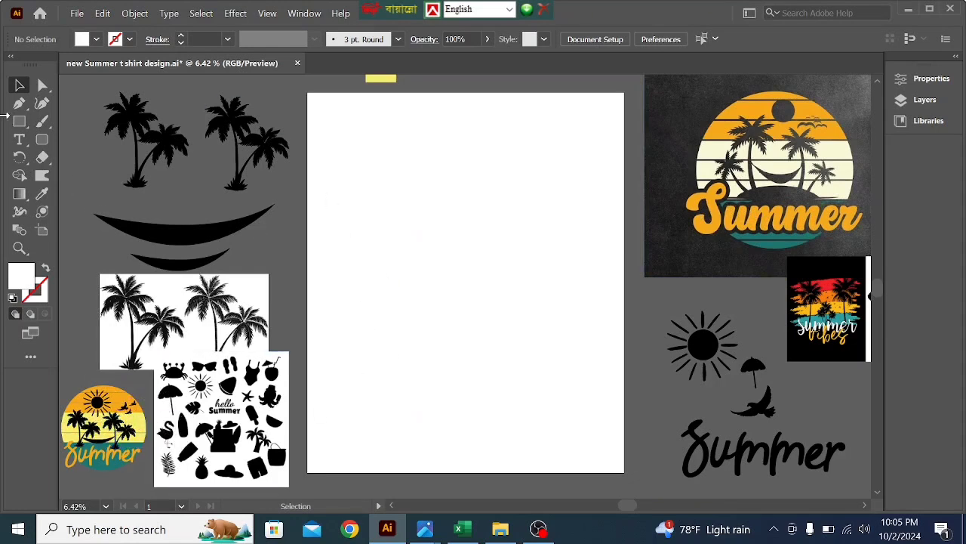
- Draw a large circle with the Ellipse tool and position it around the middle of the artboard
{"action": "right_click", "coordinate": [16, 128]}
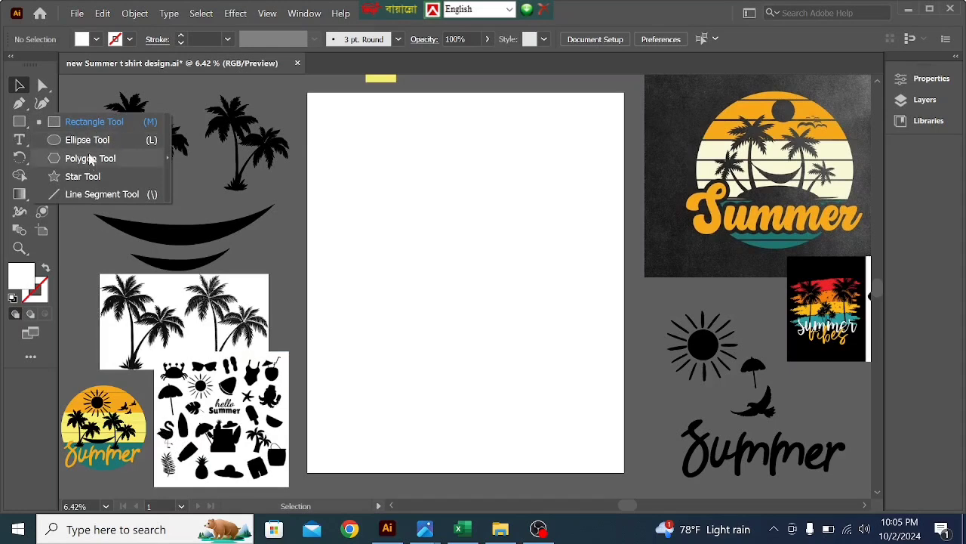
{"action": "left_click", "coordinate": [90, 140]}
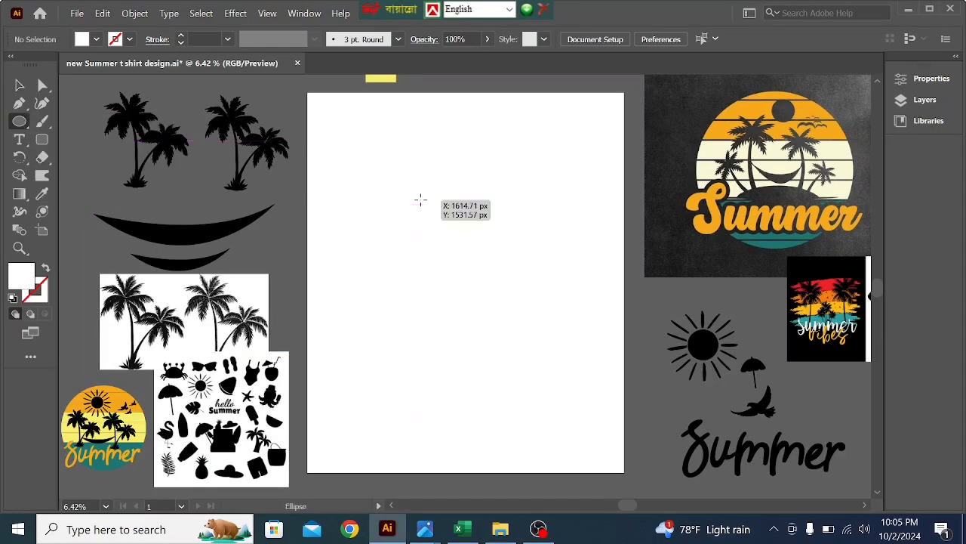
{"action": "left_click_drag", "start_coordinate": [421, 200], "coordinate": [546, 325]}
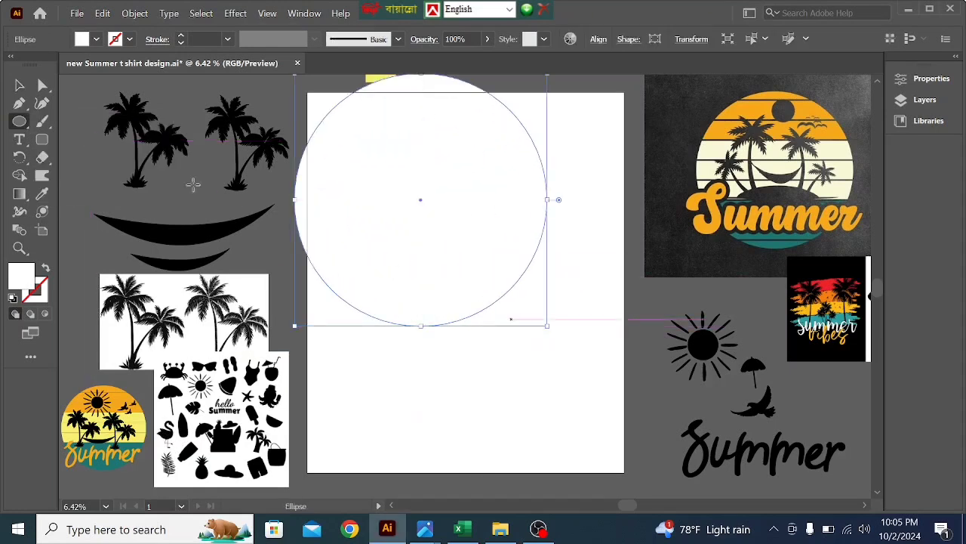
{"action": "left_click", "coordinate": [20, 85]}
{"action": "left_click_drag", "start_coordinate": [422, 193], "coordinate": [458, 257]}
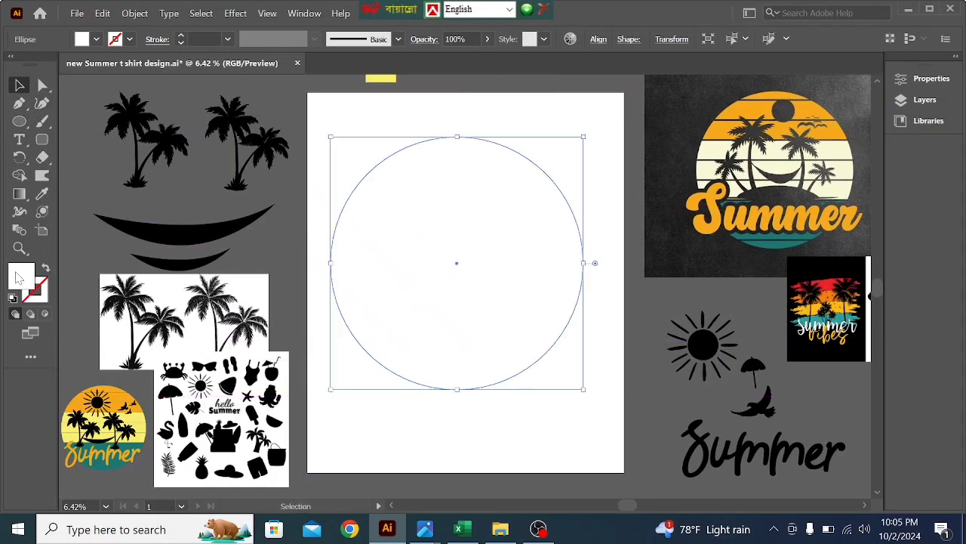
- Fill the circle with the black sampled from the large hammock shape and shift it slightly down on the artboard
{"action": "left_click", "coordinate": [41, 194]}
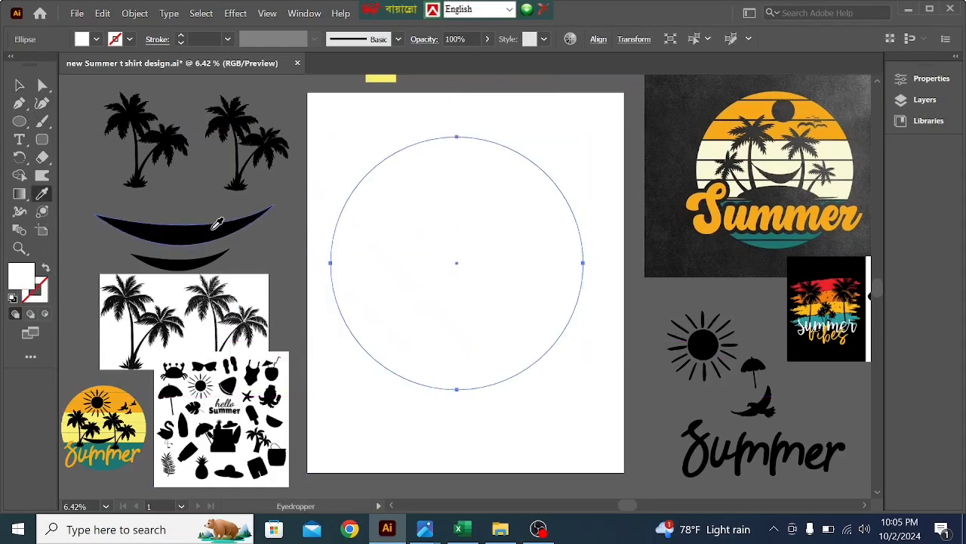
{"action": "left_click", "coordinate": [217, 224]}
{"action": "left_click", "coordinate": [20, 85]}
{"action": "left_click", "coordinate": [339, 116]}
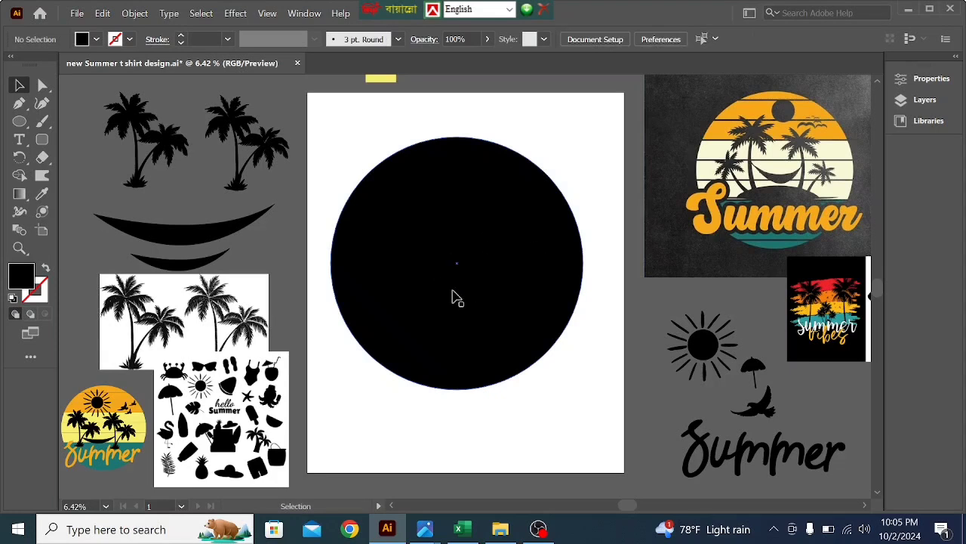
{"action": "left_click_drag", "start_coordinate": [463, 306], "coordinate": [465, 324]}
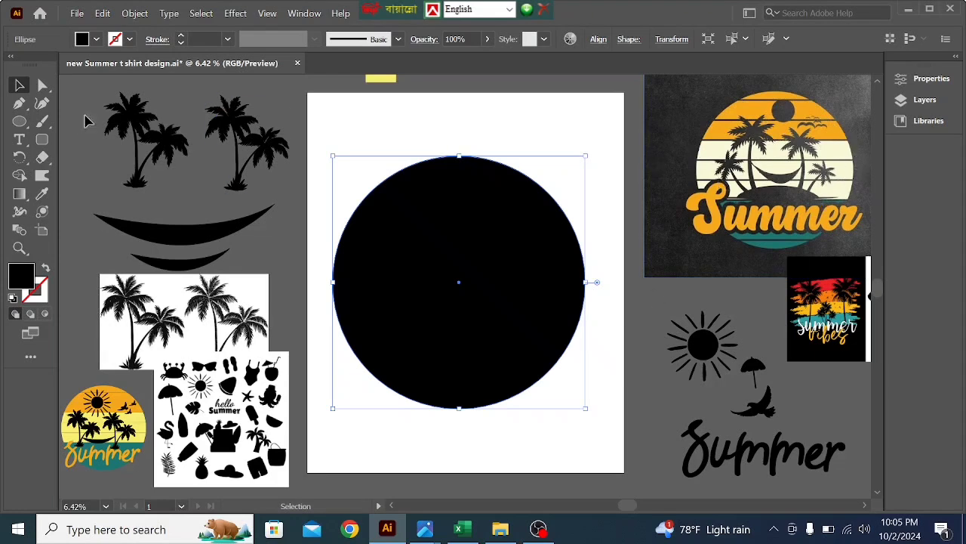
- Draw a horizontal line above the circle, wider than the circle, and give it a 25 pt black stroke
{"action": "left_click_drag", "start_coordinate": [23, 125], "coordinate": [94, 194]}
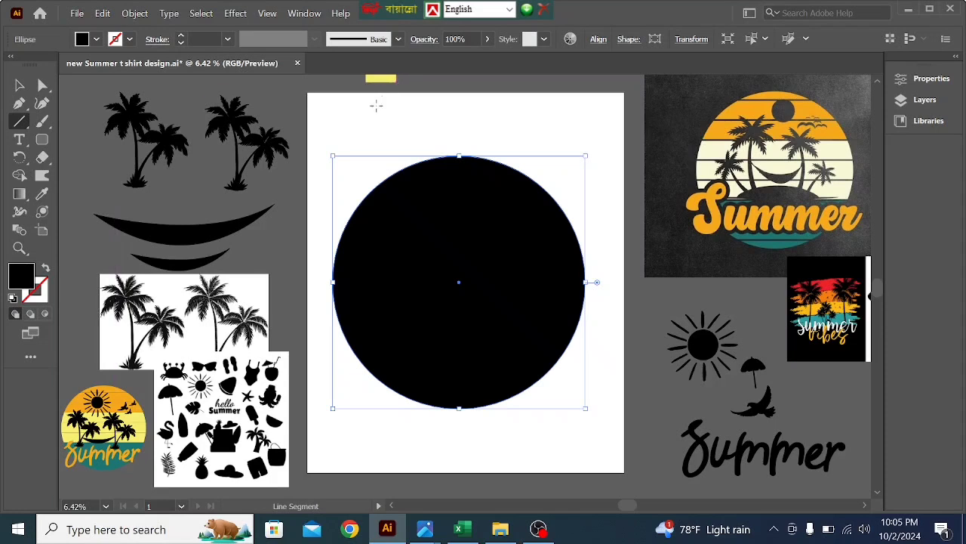
{"action": "left_click_drag", "start_coordinate": [327, 119], "coordinate": [595, 142]}
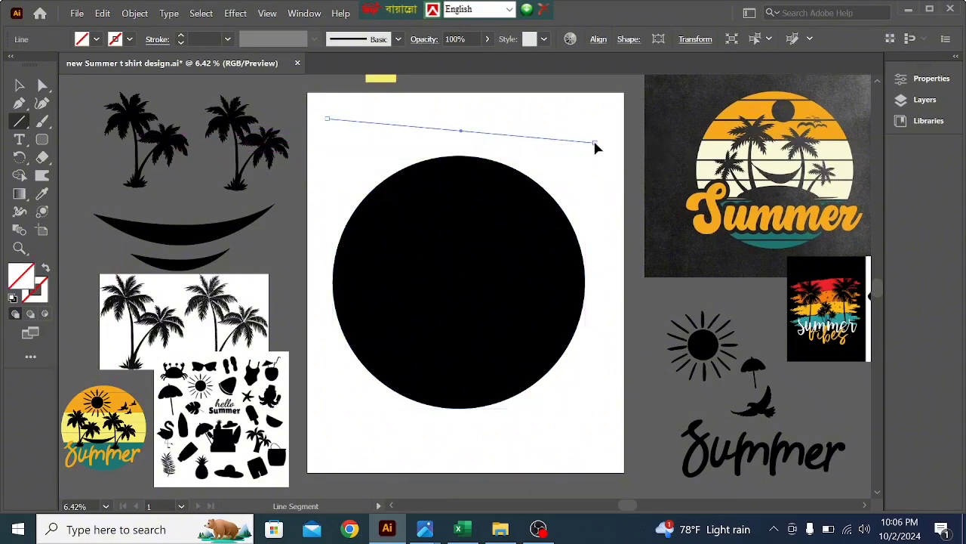
{"action": "key", "text": "ctrl+z"}
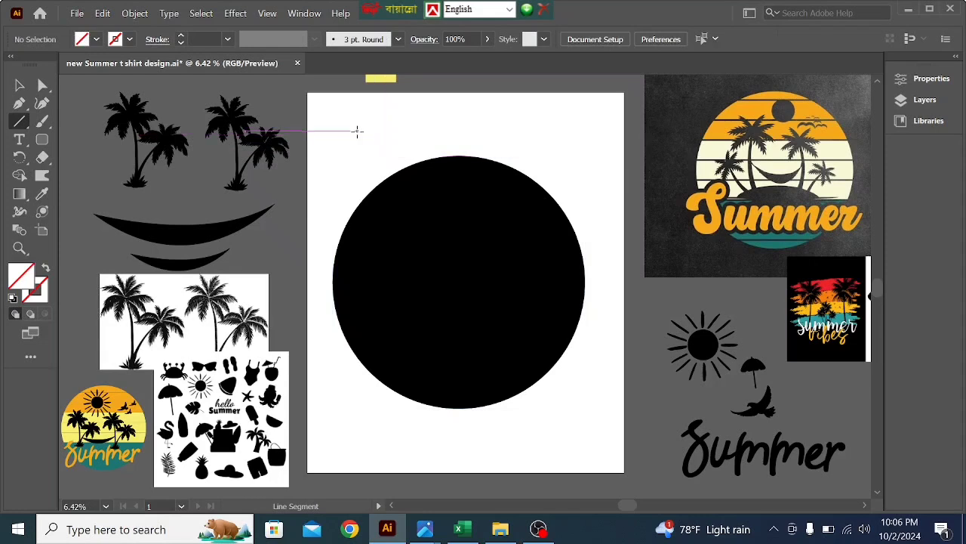
{"action": "left_click_drag", "start_coordinate": [326, 114], "coordinate": [632, 115]}
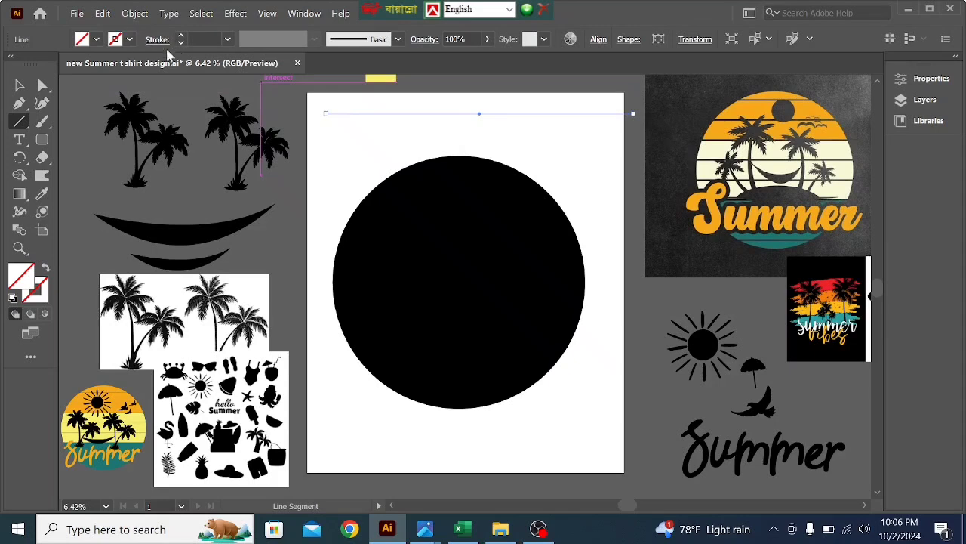
{"action": "left_click", "coordinate": [181, 35]}
{"action": "left_click", "coordinate": [180, 37]}
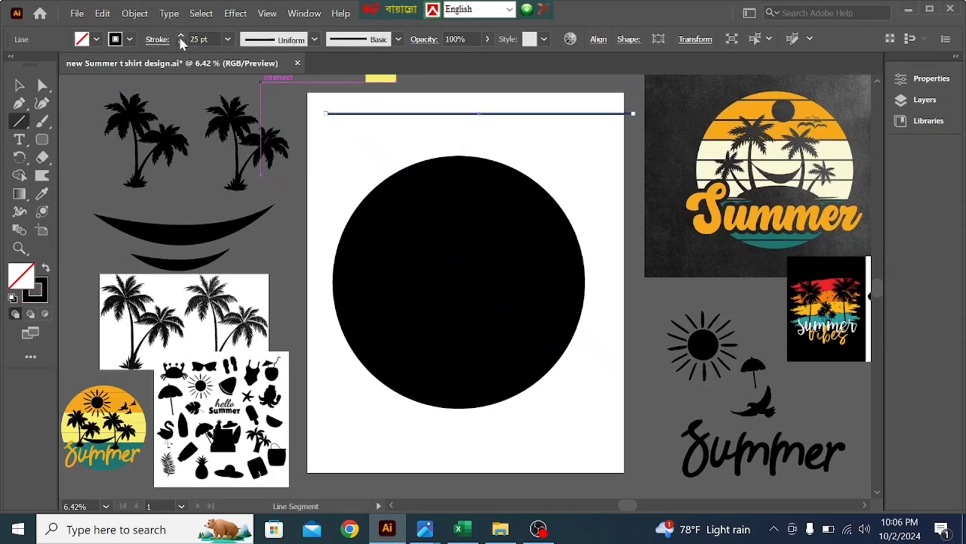
{"action": "left_click", "coordinate": [24, 87]}
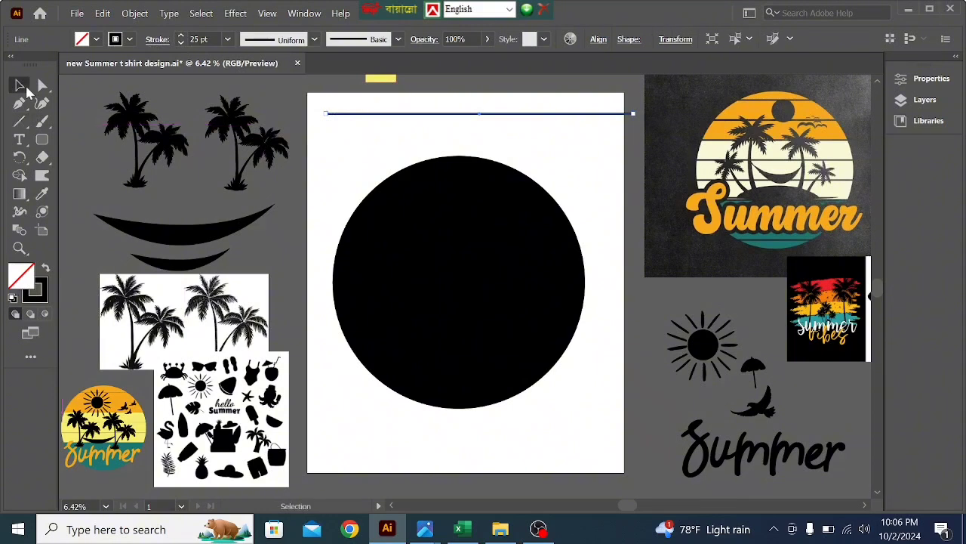
- Move the line onto the circle's upper part and duplicate it downward at equal spacing until nine lines cross the circle
{"action": "left_click", "coordinate": [450, 185]}
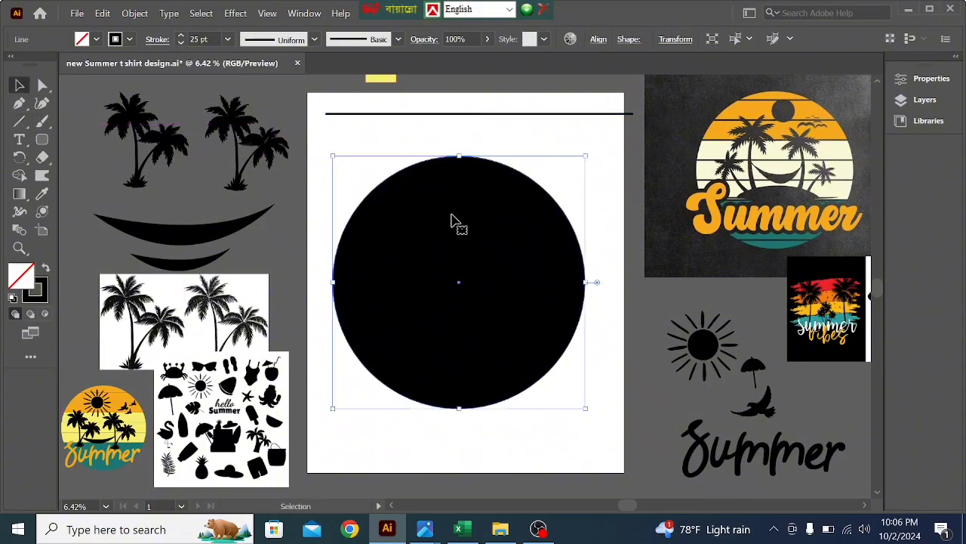
{"action": "left_click", "coordinate": [435, 115]}
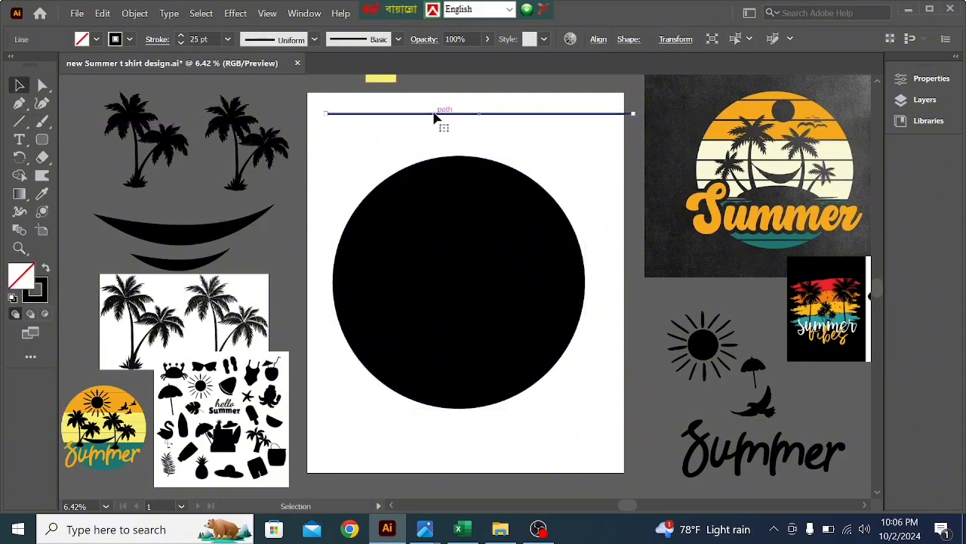
{"action": "left_click_drag", "start_coordinate": [435, 115], "coordinate": [420, 187]}
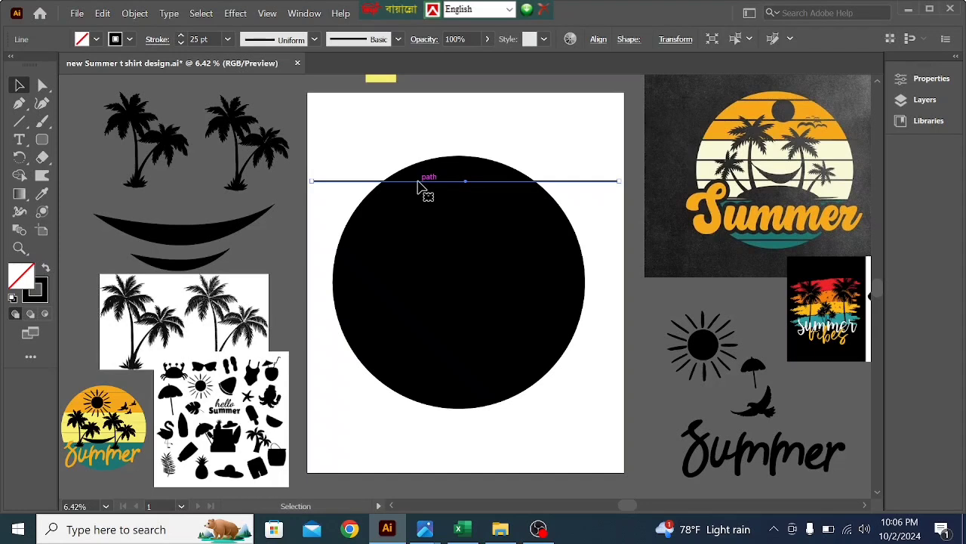
{"action": "left_click_drag", "start_coordinate": [421, 188], "coordinate": [421, 213]}
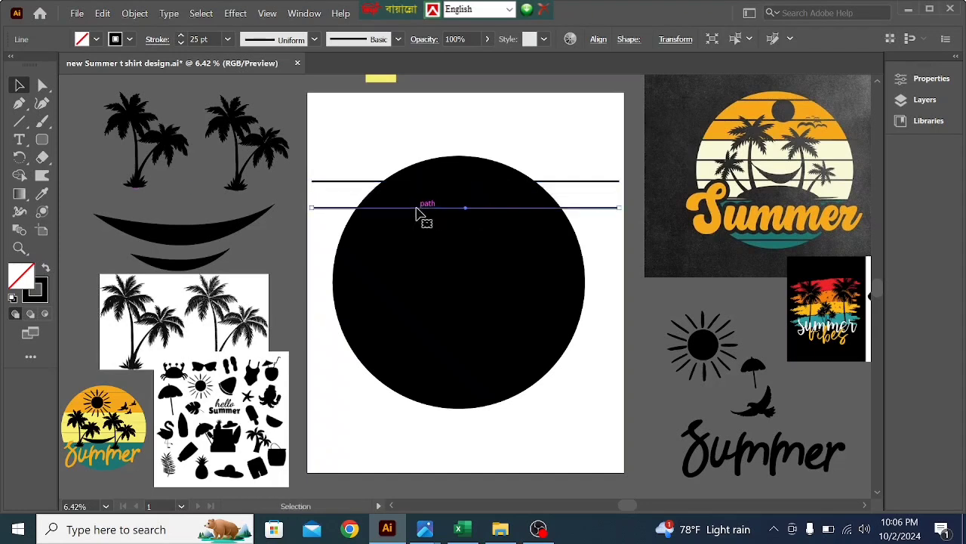
{"action": "key", "text": "ctrl+d"}
{"action": "key", "text": "ctrl+d"}
{"action": "key", "text": "ctrl+d"}
{"action": "key", "text": "ctrl+d"}
{"action": "key", "text": "ctrl+d"}
{"action": "key", "text": "ctrl+d"}
{"action": "key", "text": "ctrl+d"}
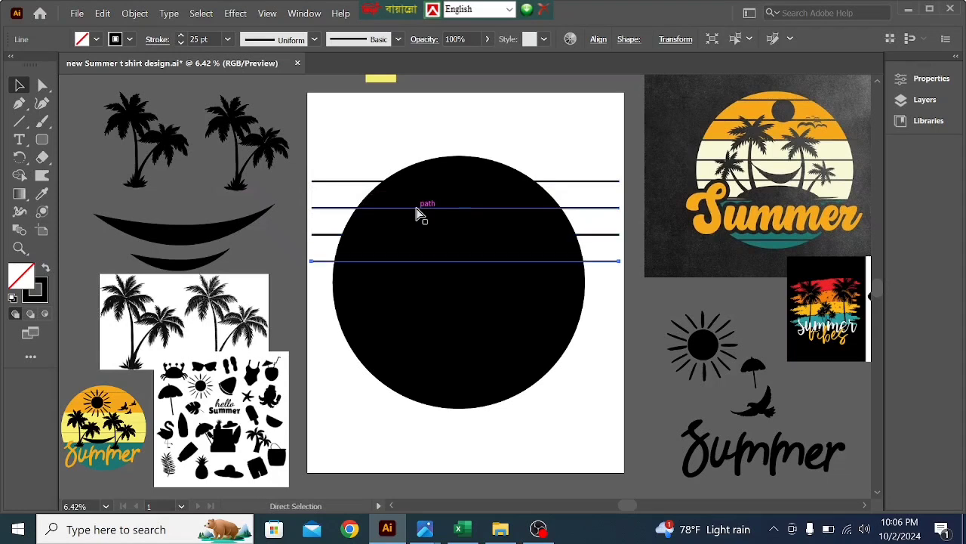
- Select the circle with all its lines and expand their fill and stroke
{"action": "left_click_drag", "start_coordinate": [520, 136], "coordinate": [530, 402]}
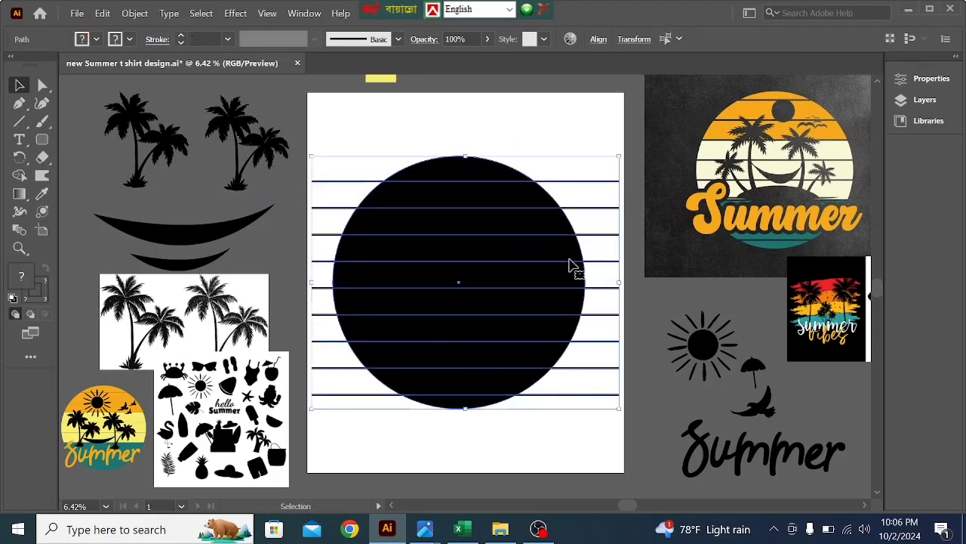
{"action": "left_click", "coordinate": [134, 12]}
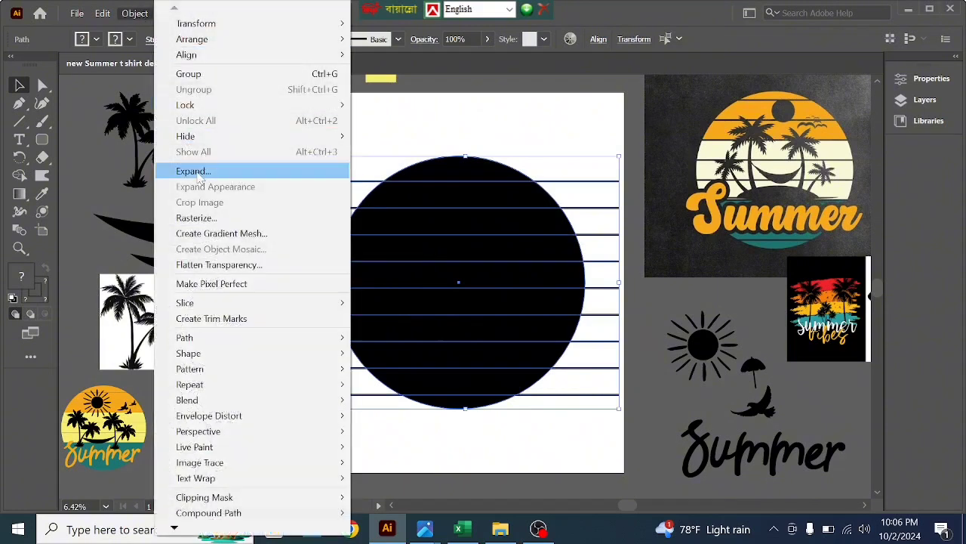
{"action": "left_click", "coordinate": [198, 175]}
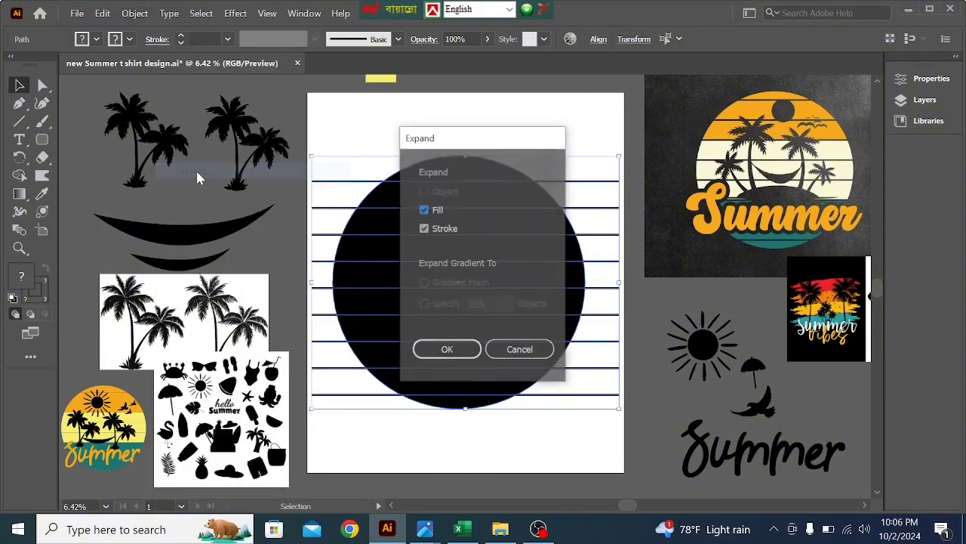
{"action": "left_click", "coordinate": [444, 348]}
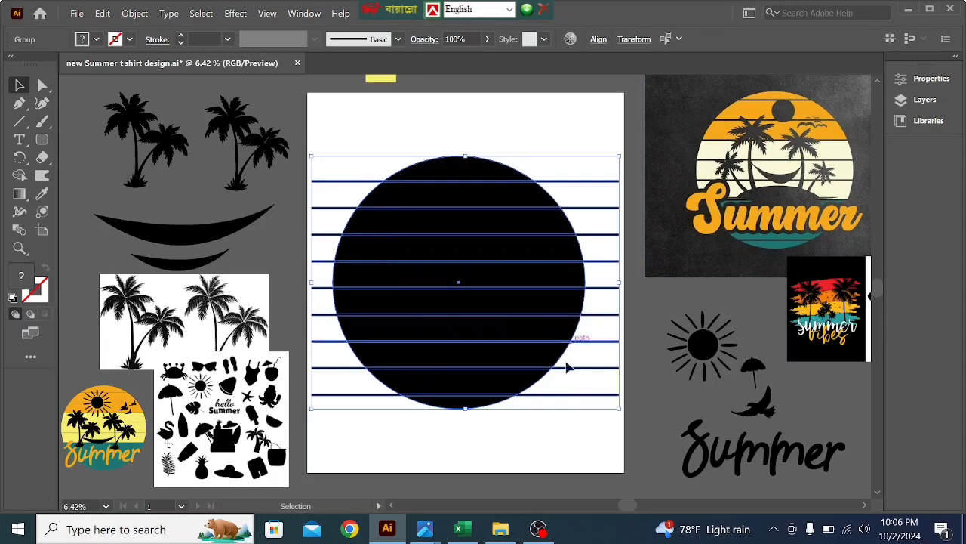
- Split the expanded circle and lines into separate pieces with the Pathfinder Divide operation
{"action": "left_click", "coordinate": [304, 15]}
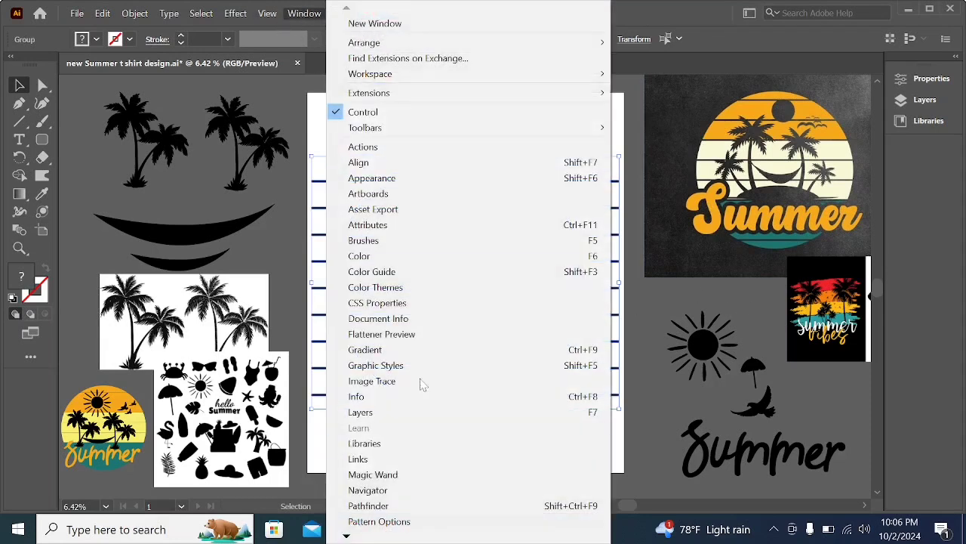
{"action": "left_click", "coordinate": [385, 506]}
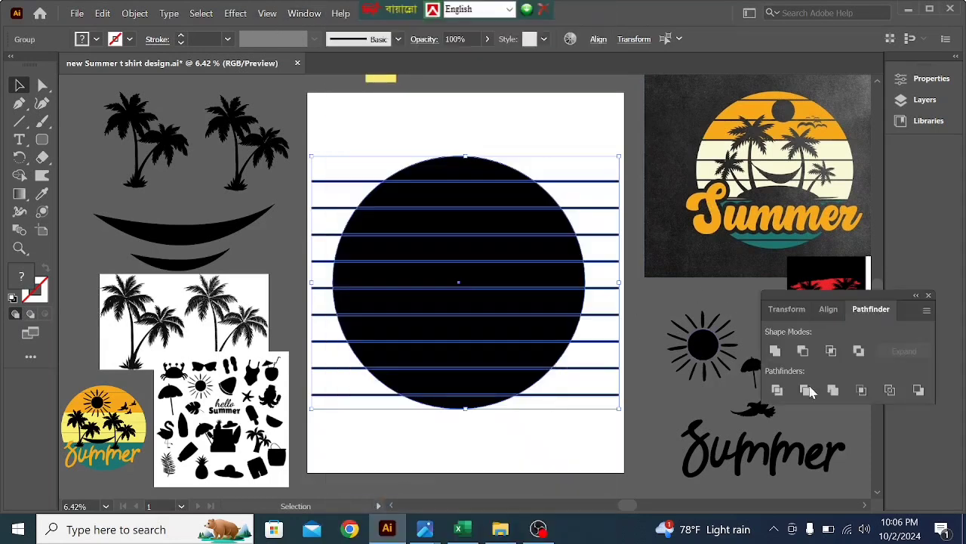
{"action": "left_click", "coordinate": [777, 391]}
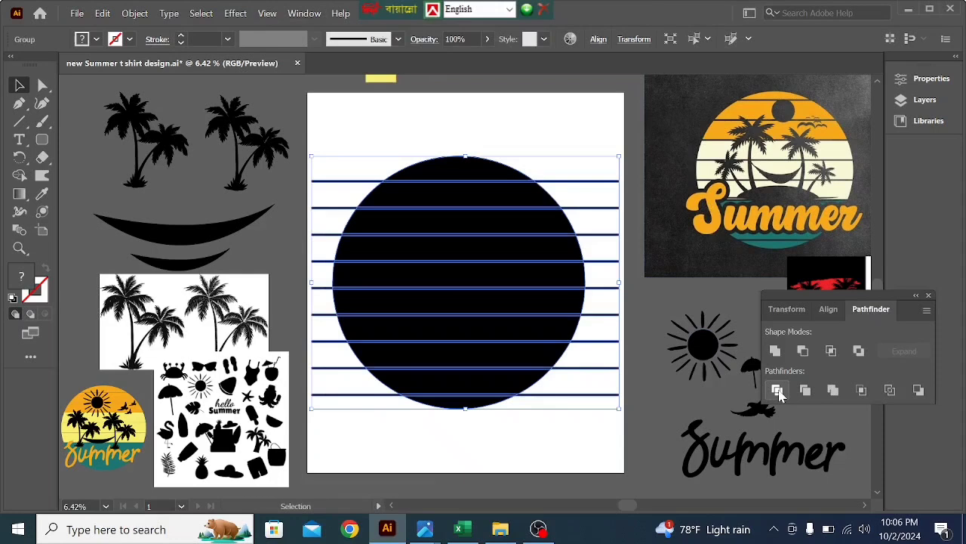
- Select the line pieces with the Magic Wand and delete them to leave thin gaps between the circle's bands
{"action": "left_click", "coordinate": [539, 424]}
{"action": "left_click", "coordinate": [531, 392]}
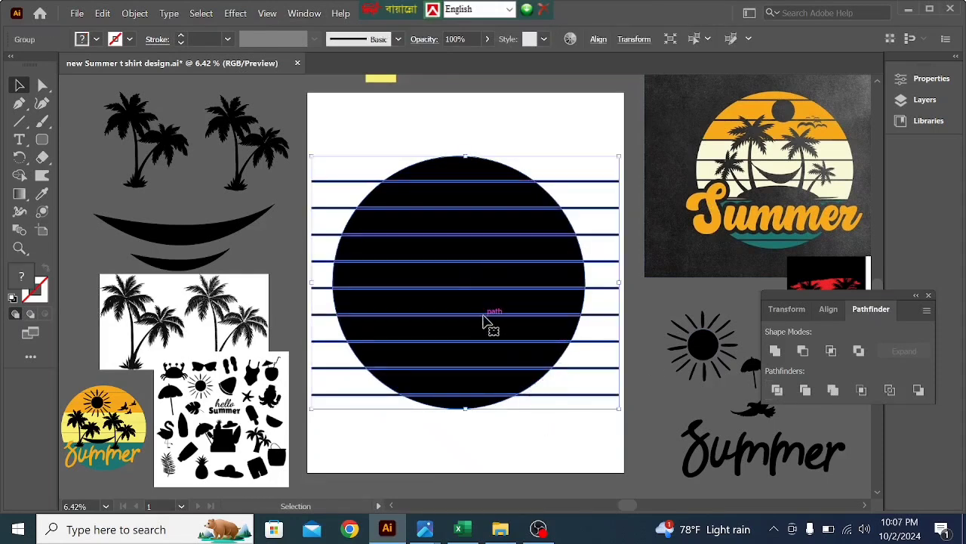
{"action": "key", "text": "y"}
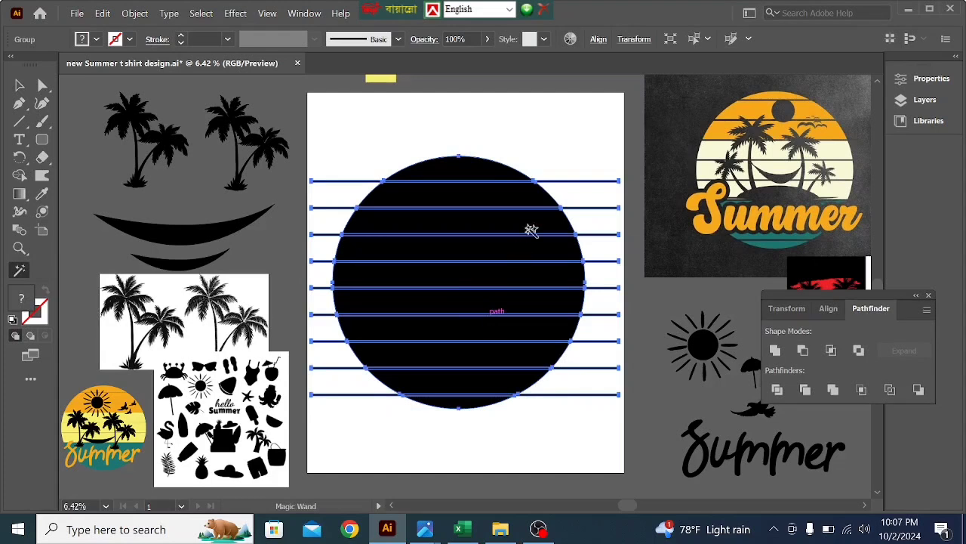
{"action": "left_click", "coordinate": [595, 207]}
{"action": "key", "text": "Delete"}
{"action": "key", "text": "v"}
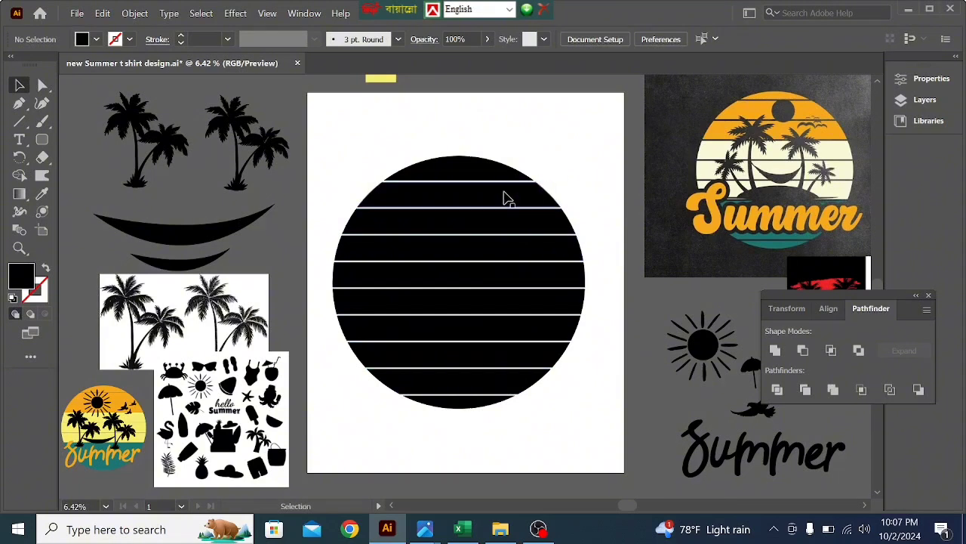
- Ungroup the striped circle into individual bands
{"action": "left_click", "coordinate": [504, 198]}
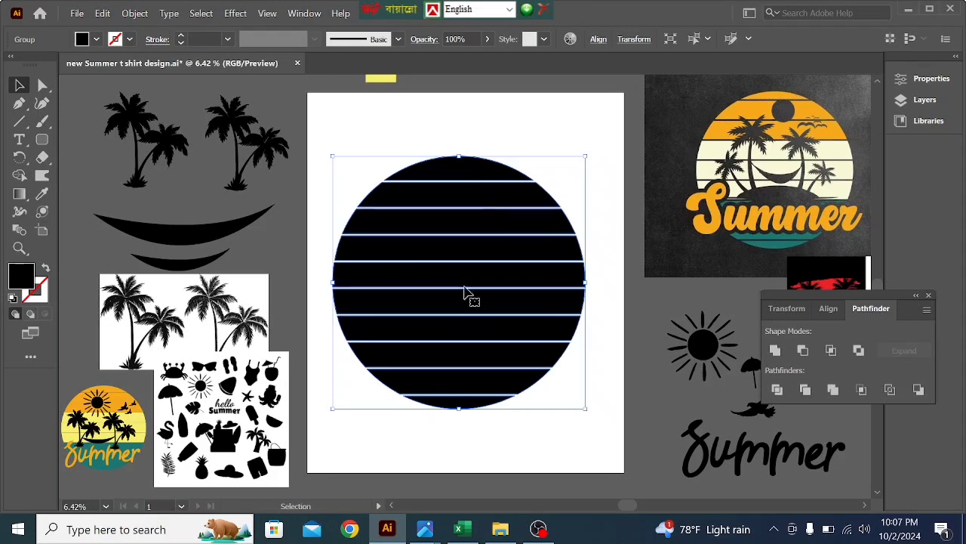
{"action": "left_click", "coordinate": [494, 113]}
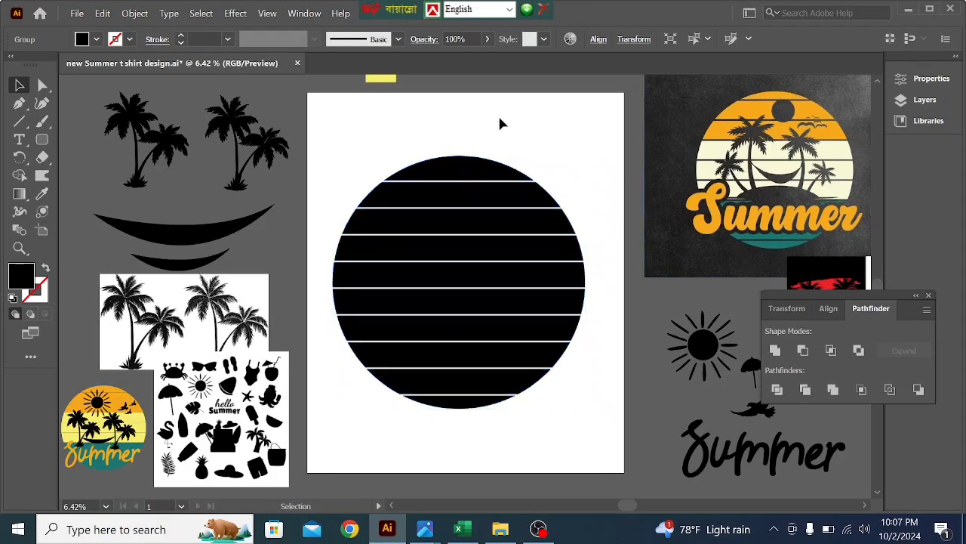
{"action": "right_click", "coordinate": [432, 212]}
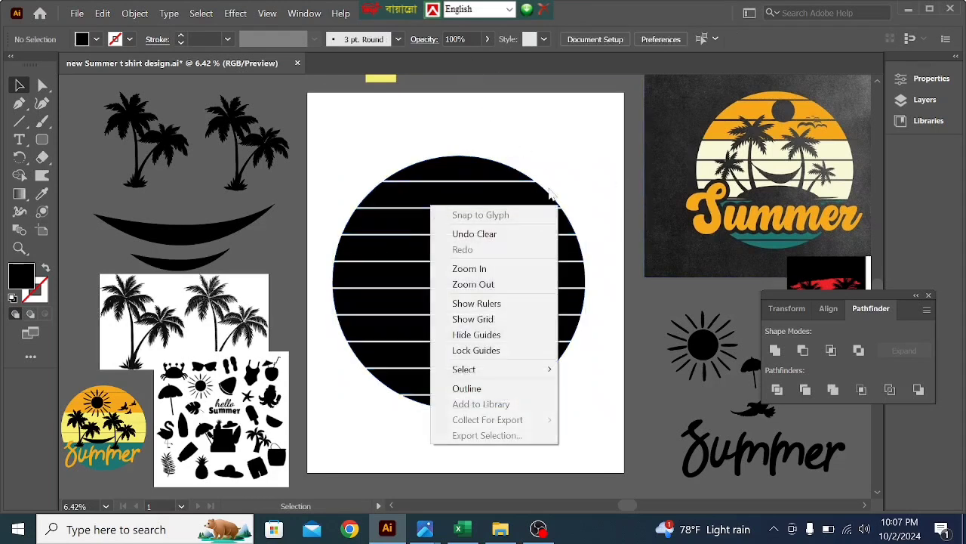
{"action": "left_click", "coordinate": [465, 185]}
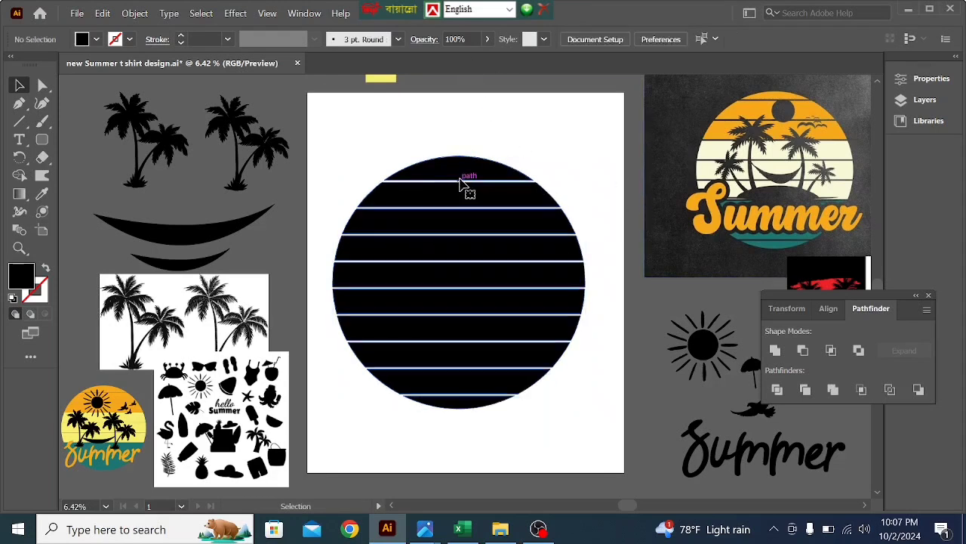
{"action": "right_click", "coordinate": [434, 211]}
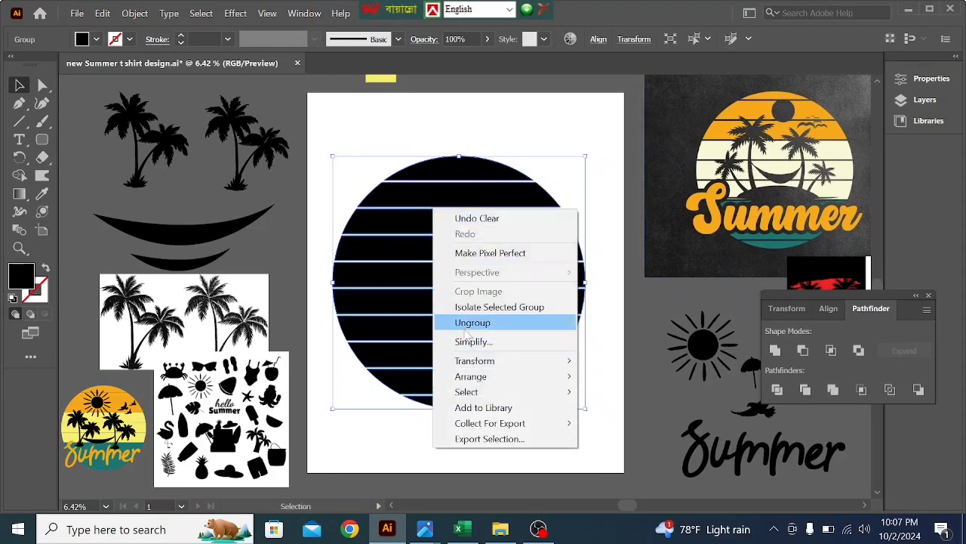
{"action": "left_click", "coordinate": [466, 327]}
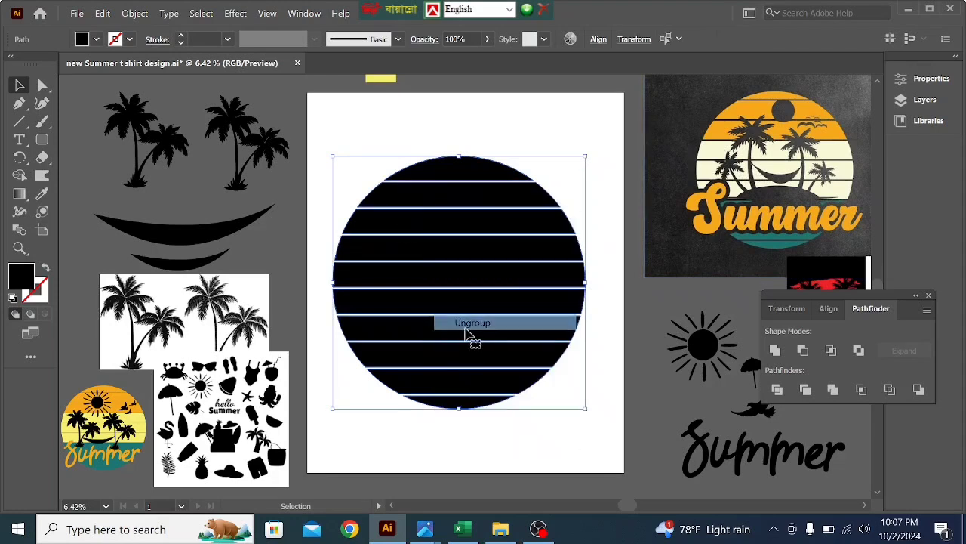
- Check that the circle's bands select separately and dock the floating Transform, Align and Pathfinder panel group with the collapsed panels
{"action": "left_click", "coordinate": [489, 138]}
{"action": "left_click", "coordinate": [483, 168]}
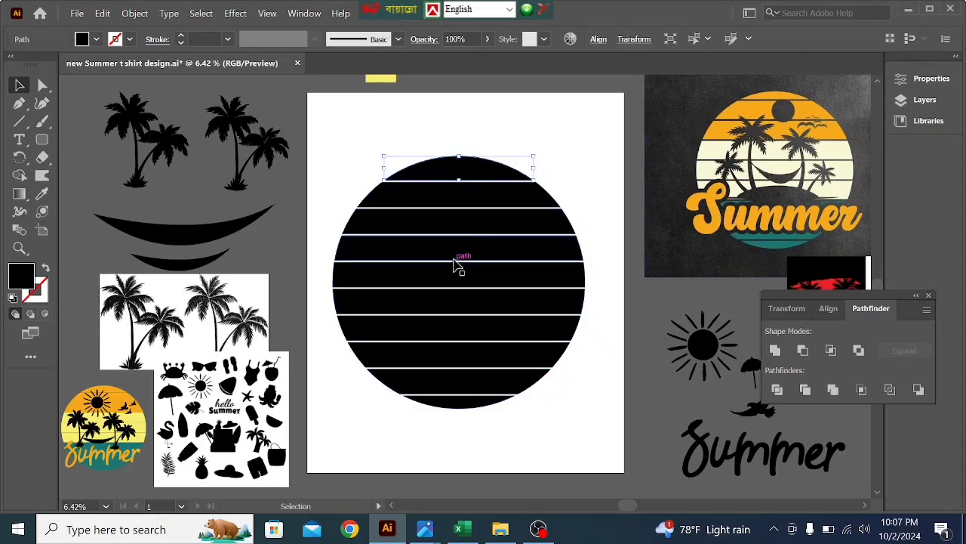
{"action": "left_click", "coordinate": [575, 177]}
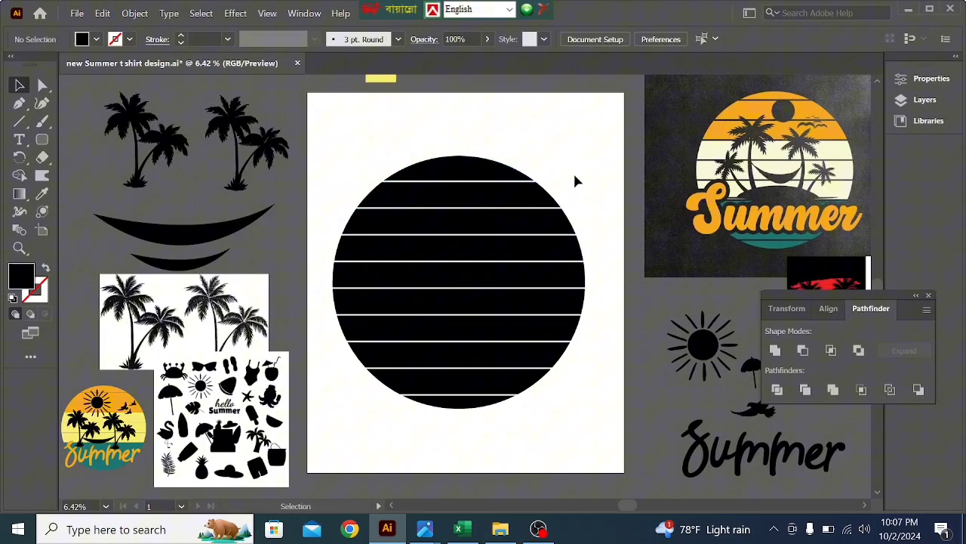
{"action": "left_click", "coordinate": [489, 181]}
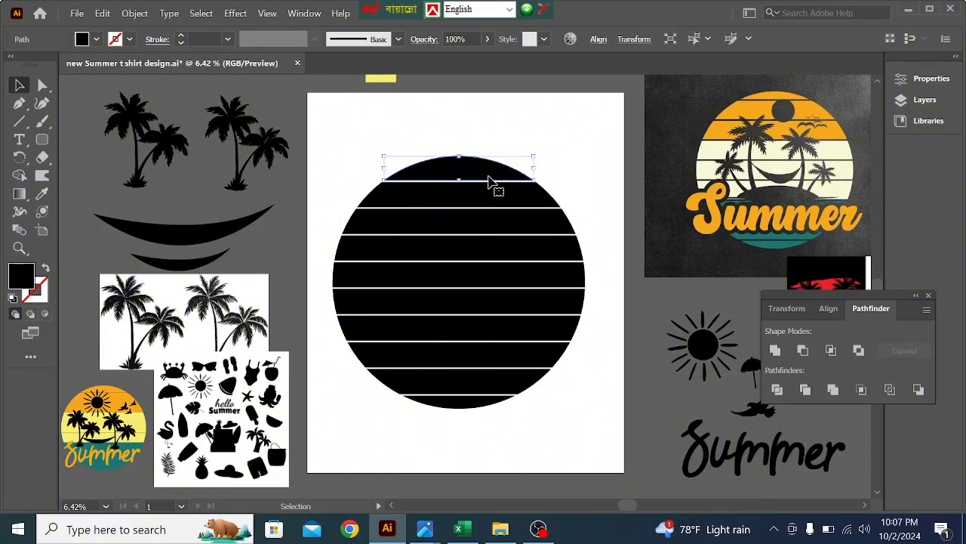
{"action": "left_click_drag", "start_coordinate": [878, 296], "coordinate": [916, 115]}
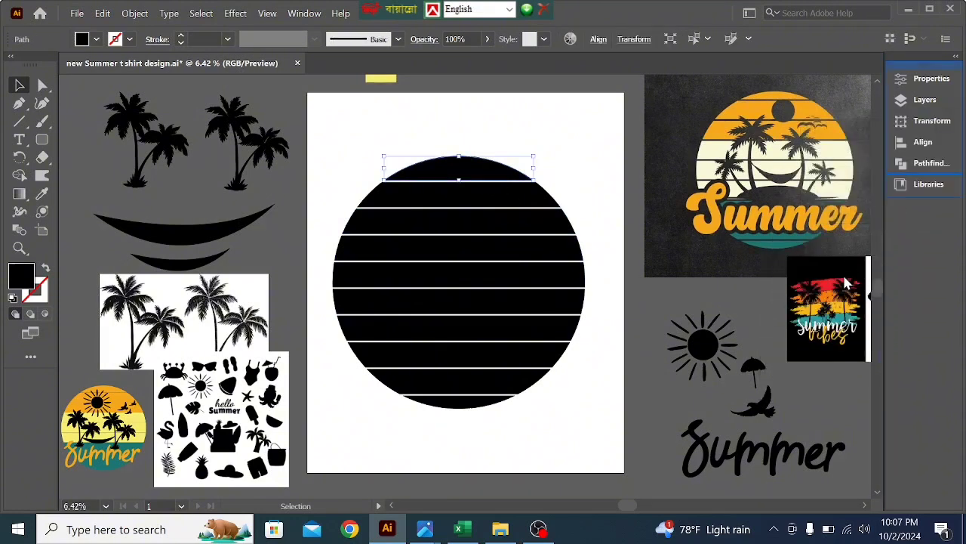
- Fill the circle's top two bands with the red sampled from the Summer Vibes reference image using the Eyedropper
{"action": "left_click", "coordinate": [466, 200], "text": "shift"}
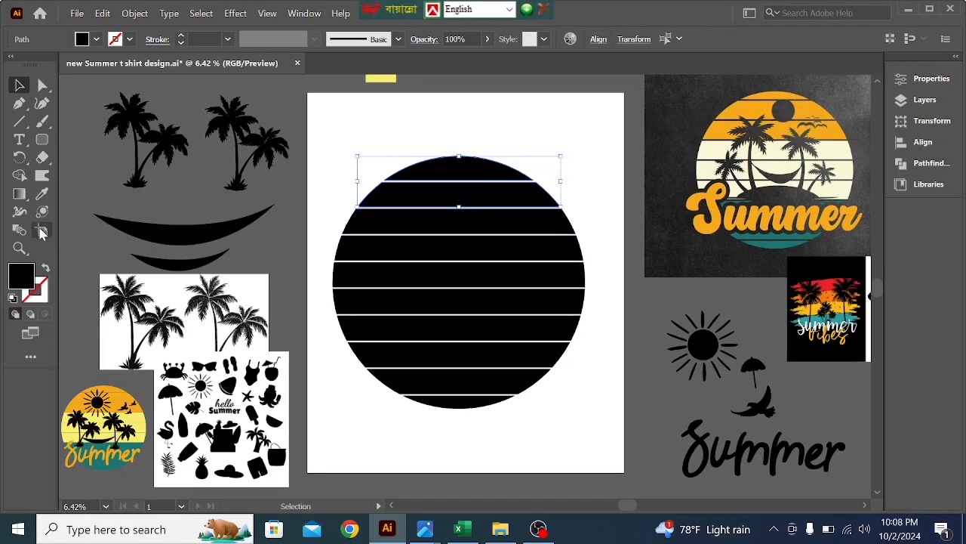
{"action": "left_click", "coordinate": [42, 194]}
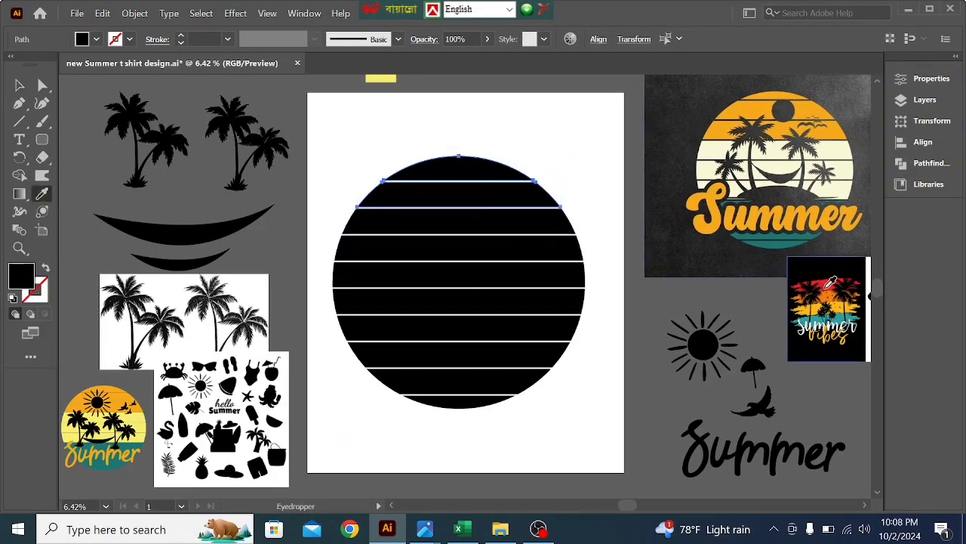
{"action": "left_click", "coordinate": [828, 286]}
{"action": "left_click", "coordinate": [30, 95]}
- Fill the third and fourth bands from the top with the orange sampled from the Summer Vibes reference image
{"action": "left_click", "coordinate": [507, 226]}
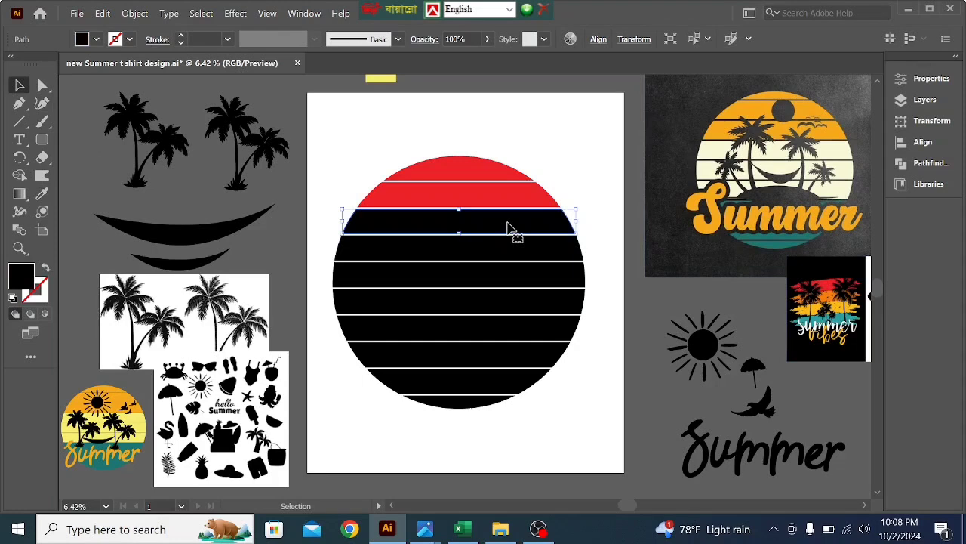
{"action": "left_click", "coordinate": [507, 250], "text": "shift"}
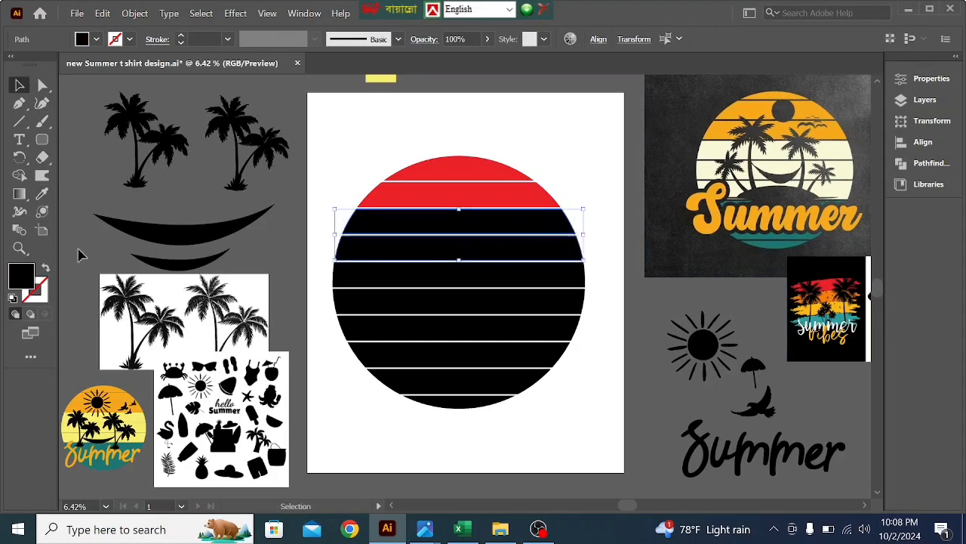
{"action": "left_click", "coordinate": [41, 194]}
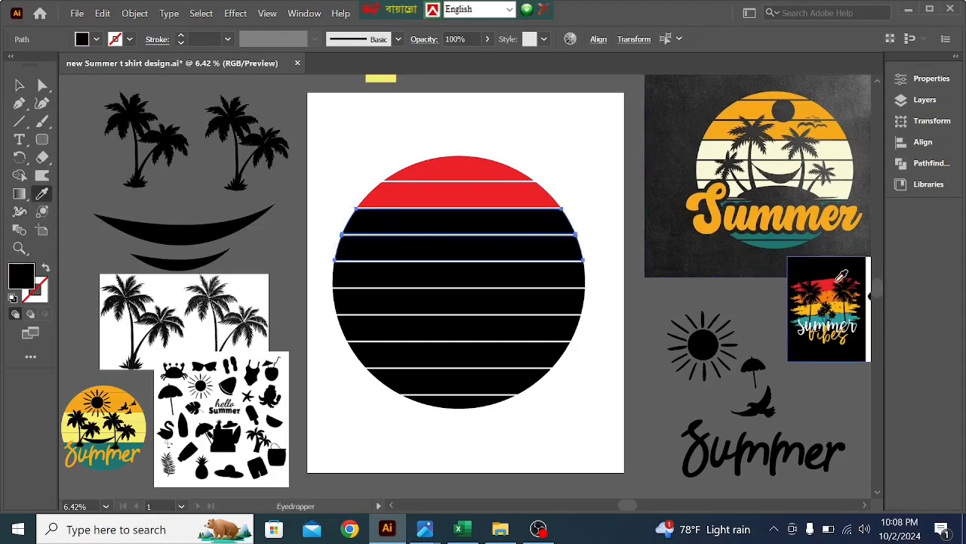
{"action": "left_click", "coordinate": [822, 298]}
{"action": "key", "text": "v"}
- Fill the fifth and sixth bands from the top with the yellow-orange sampled from the Summer Vibes reference image
{"action": "left_click", "coordinate": [553, 281]}
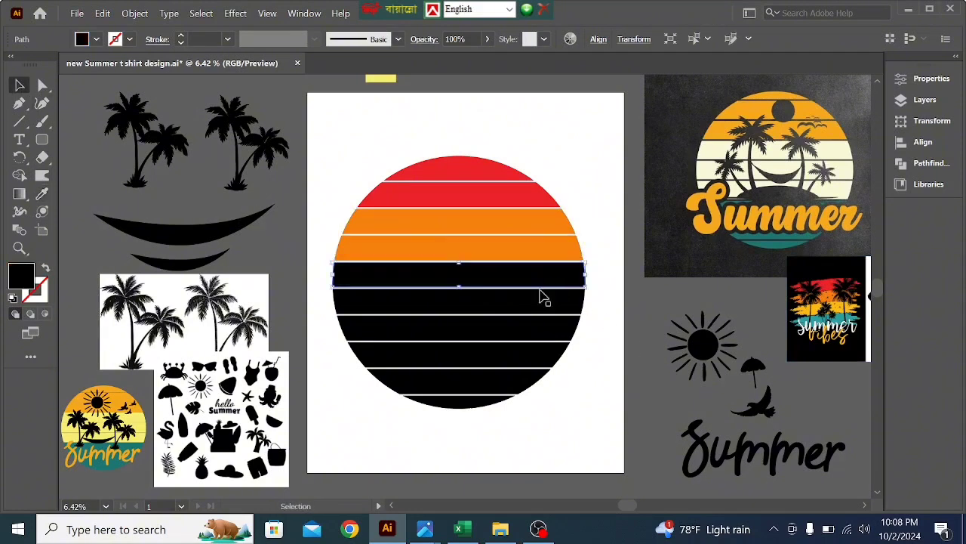
{"action": "left_click", "coordinate": [490, 313], "text": "shift"}
{"action": "left_click", "coordinate": [42, 194]}
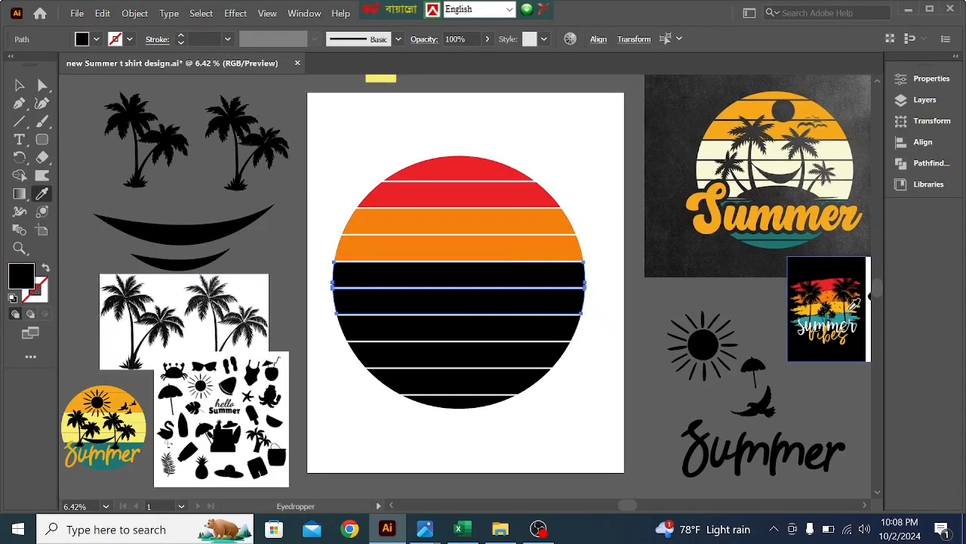
{"action": "left_click", "coordinate": [851, 311]}
{"action": "left_click", "coordinate": [19, 85]}
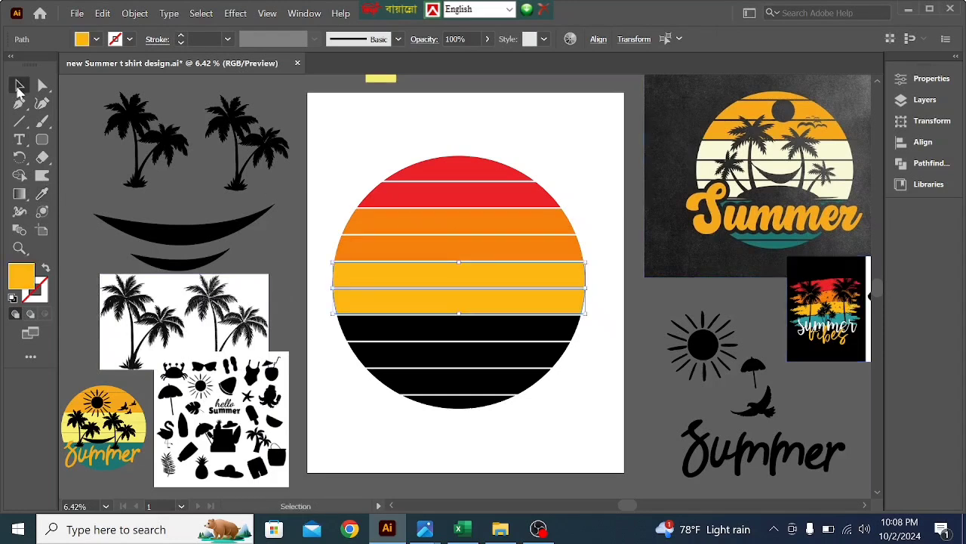
- Fill the three bands below the yellow-orange ones with the dark teal sampled from the large Summer reference image
{"action": "left_click", "coordinate": [511, 333]}
{"action": "left_click", "coordinate": [492, 367], "text": "shift"}
{"action": "left_click", "coordinate": [484, 381], "text": "shift"}
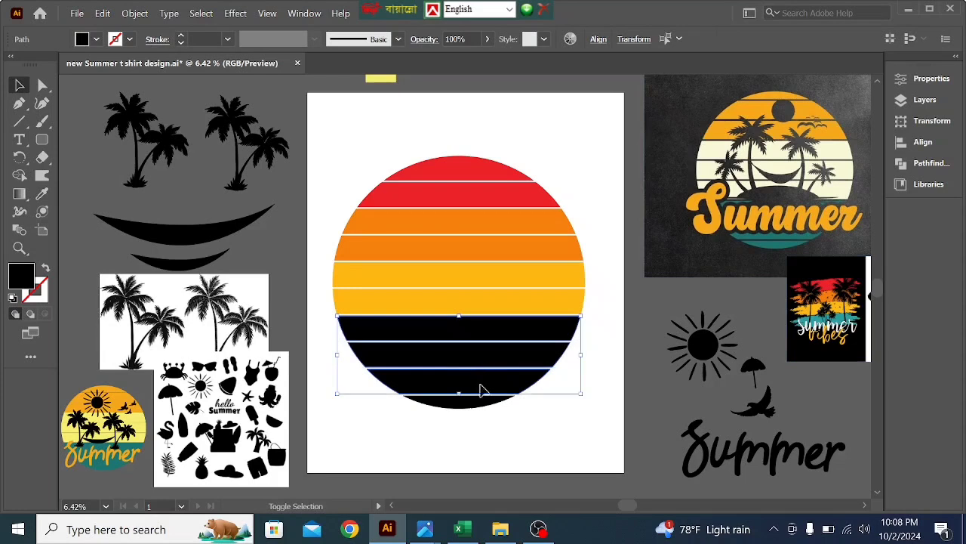
{"action": "left_click", "coordinate": [41, 194]}
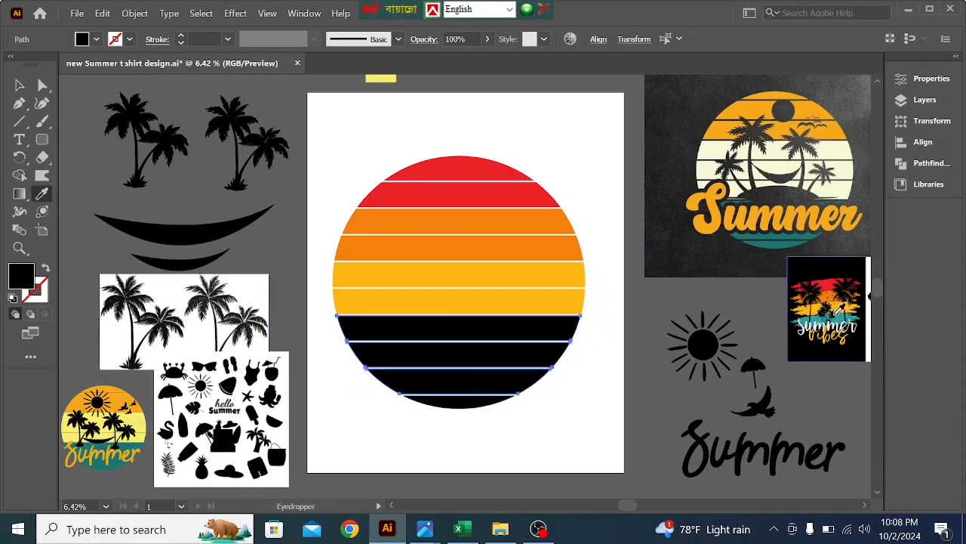
{"action": "left_click", "coordinate": [843, 318]}
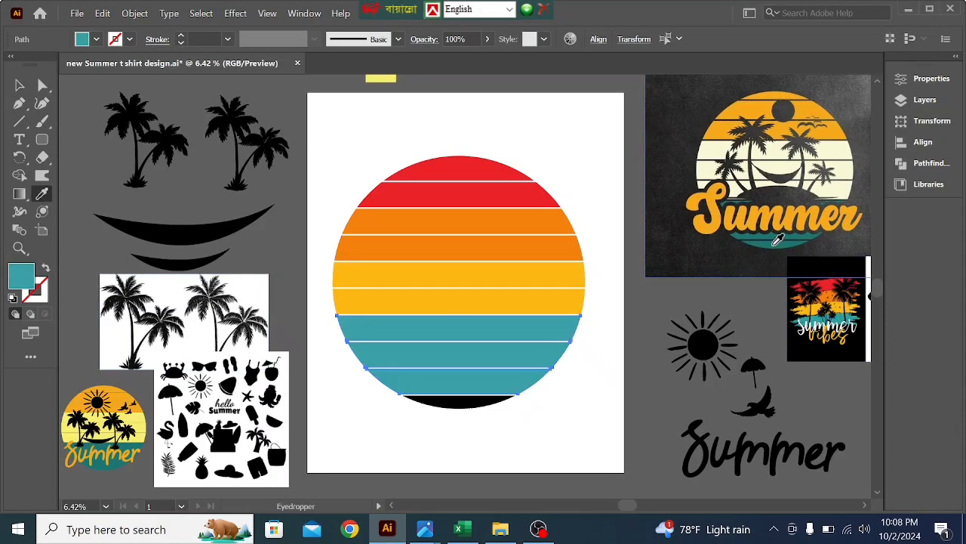
{"action": "left_click", "coordinate": [778, 240]}
{"action": "left_click", "coordinate": [20, 85]}
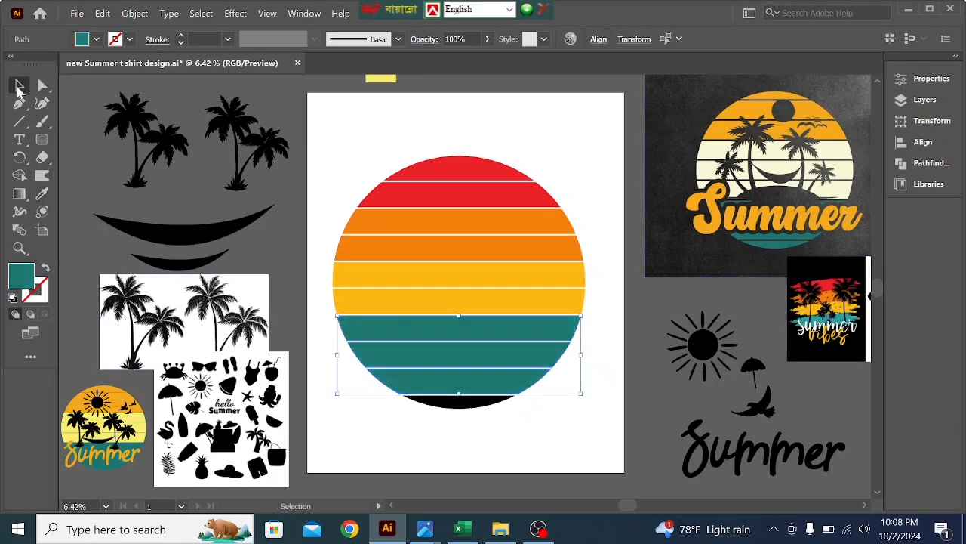
- Fill the remaining black band at the base of the circle with the dark teal of the bands above it
{"action": "left_click", "coordinate": [481, 406]}
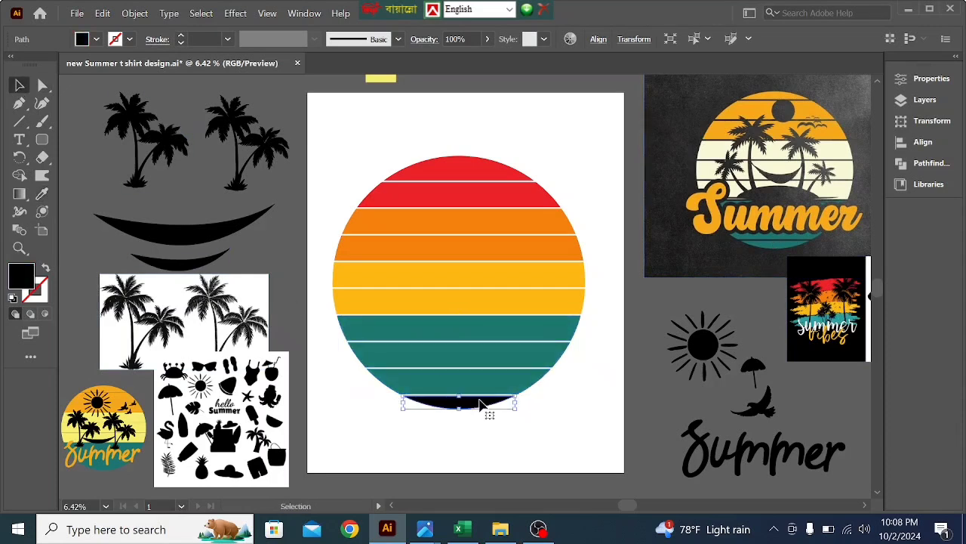
{"action": "key", "text": "Delete"}
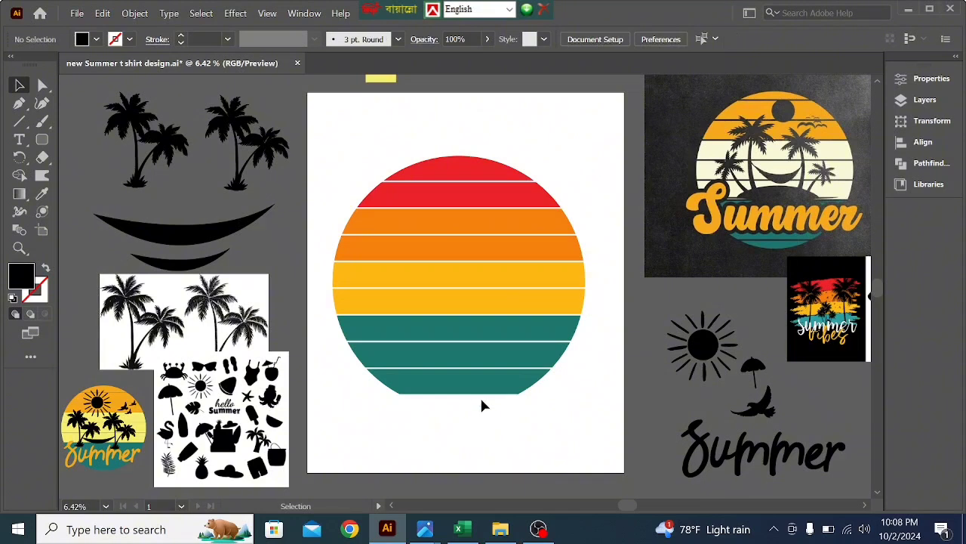
{"action": "key", "text": "ctrl+z"}
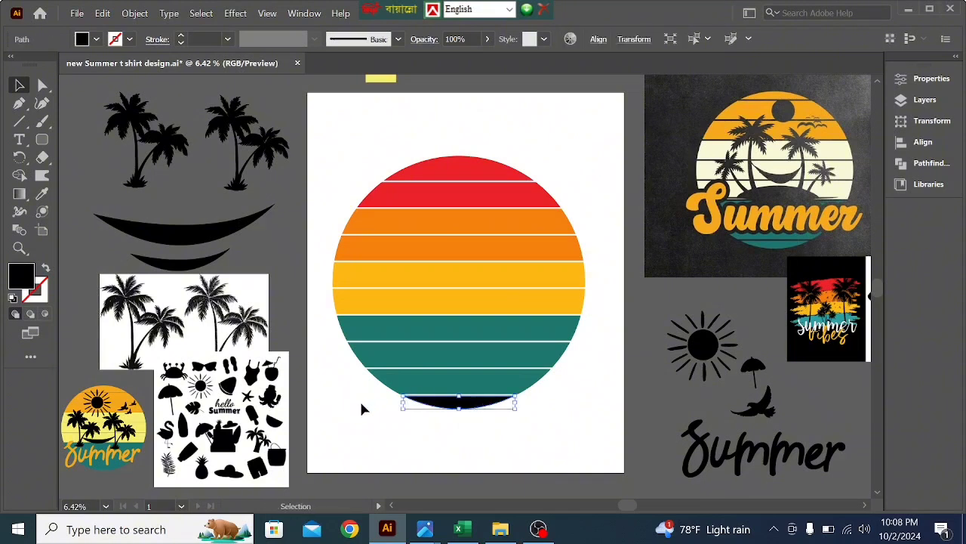
{"action": "left_click", "coordinate": [42, 194]}
{"action": "left_click", "coordinate": [434, 318]}
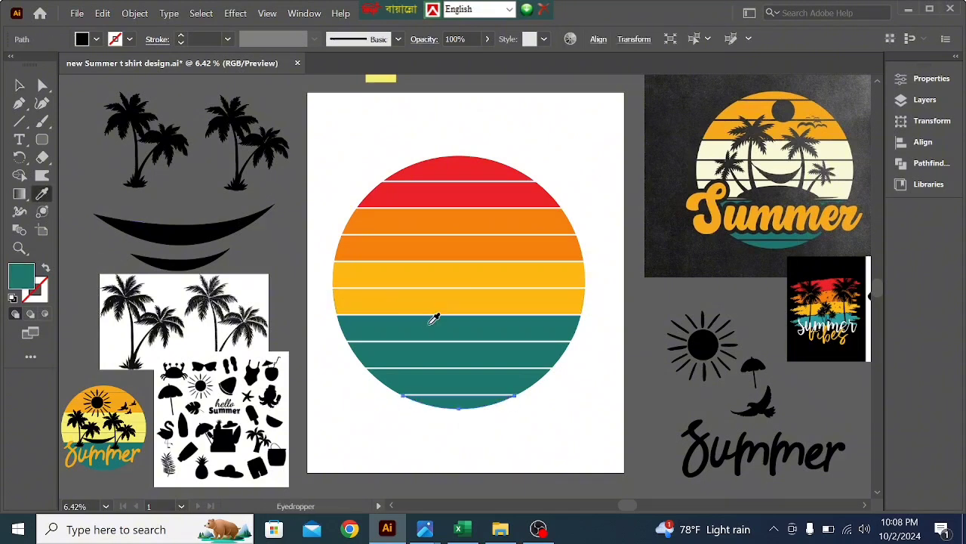
{"action": "left_click", "coordinate": [20, 84]}
{"action": "left_click", "coordinate": [424, 125]}
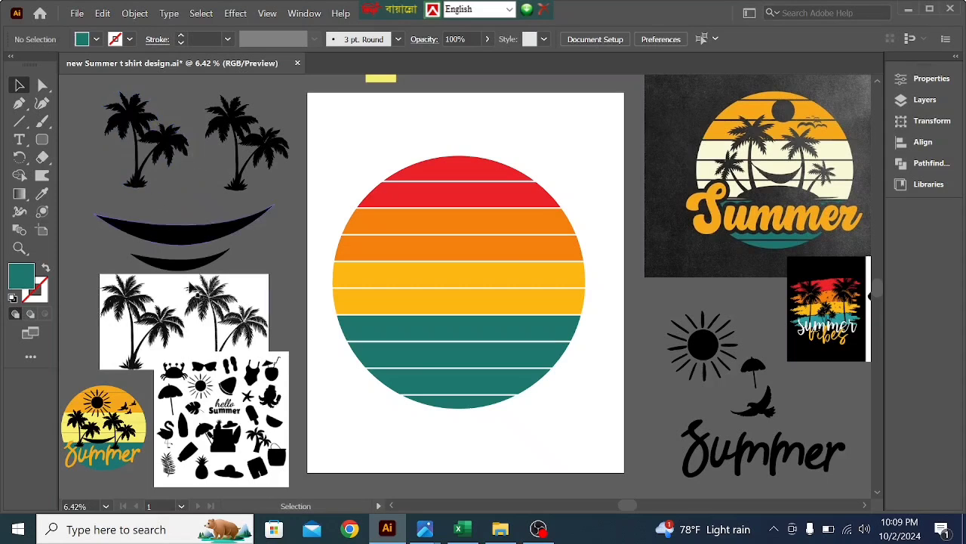
- Move the summer icon sheet over the black Summer lettering beside the artboard and shift the palm tree image slightly down and left
{"action": "left_click", "coordinate": [220, 405]}
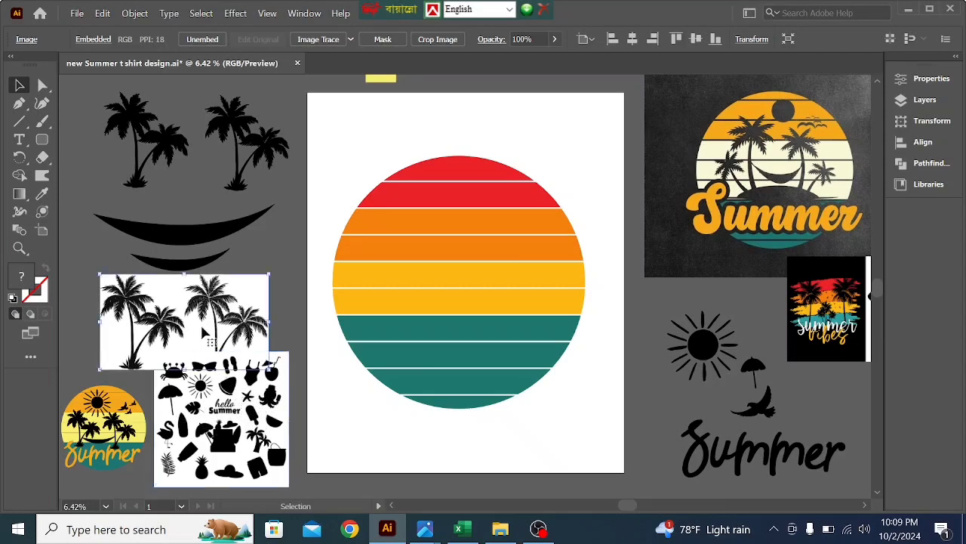
{"action": "left_click_drag", "start_coordinate": [268, 418], "coordinate": [795, 428]}
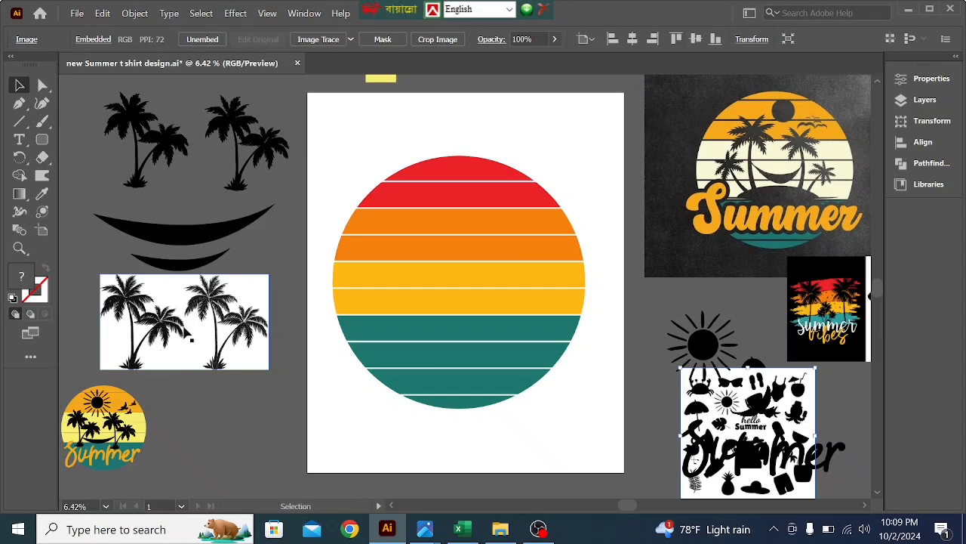
{"action": "left_click", "coordinate": [209, 426]}
{"action": "mouse_move", "coordinate": [157, 335]}
{"action": "left_mouse_down"}
{"action": "mouse_move", "coordinate": [273, 410]}
{"action": "mouse_move", "coordinate": [153, 341]}
{"action": "left_mouse_up"}
{"action": "left_click", "coordinate": [224, 392]}
- Trace the palm tree image with the Silhouettes preset and expand the tracing into vector shapes
{"action": "left_click", "coordinate": [209, 349]}
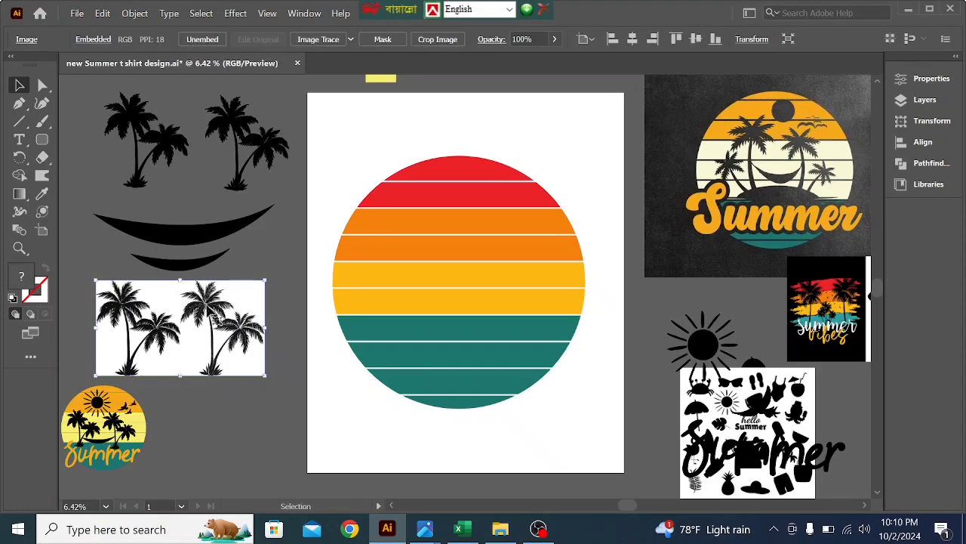
{"action": "left_click", "coordinate": [207, 417]}
{"action": "left_click", "coordinate": [221, 344]}
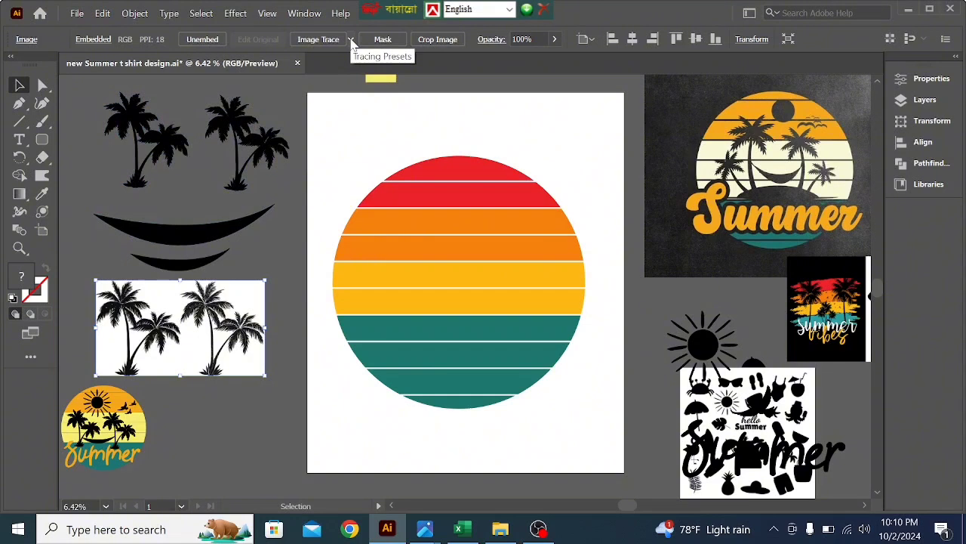
{"action": "left_click", "coordinate": [311, 15]}
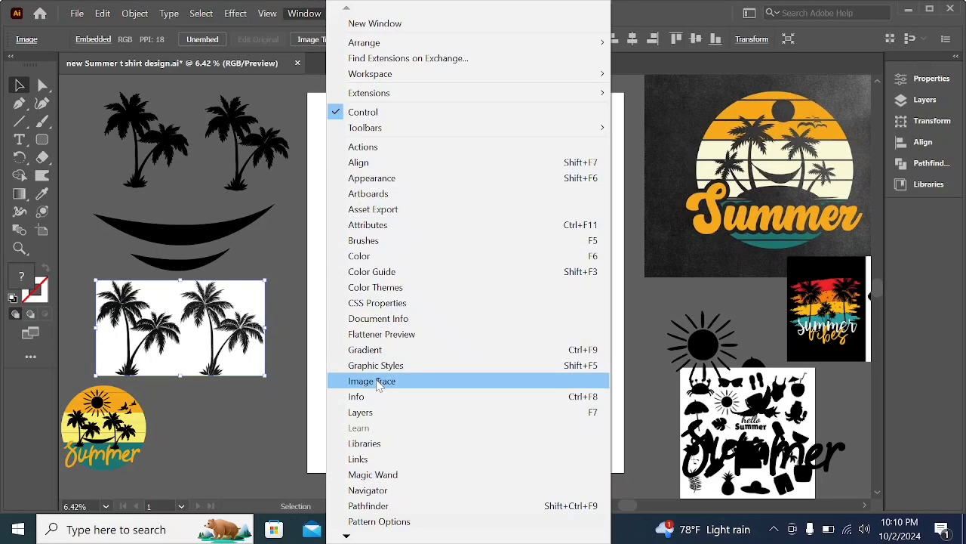
{"action": "left_click", "coordinate": [280, 233]}
{"action": "left_click", "coordinate": [248, 313]}
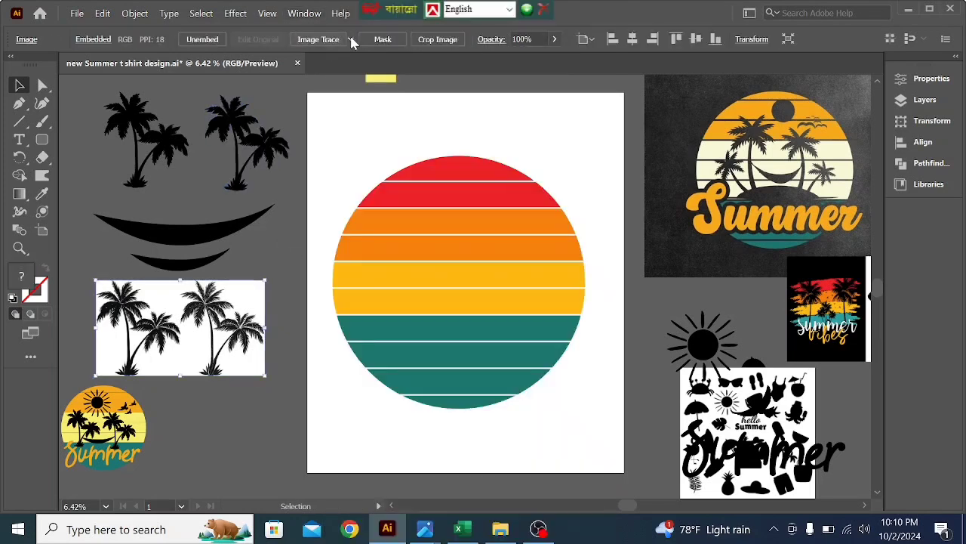
{"action": "left_click", "coordinate": [351, 41]}
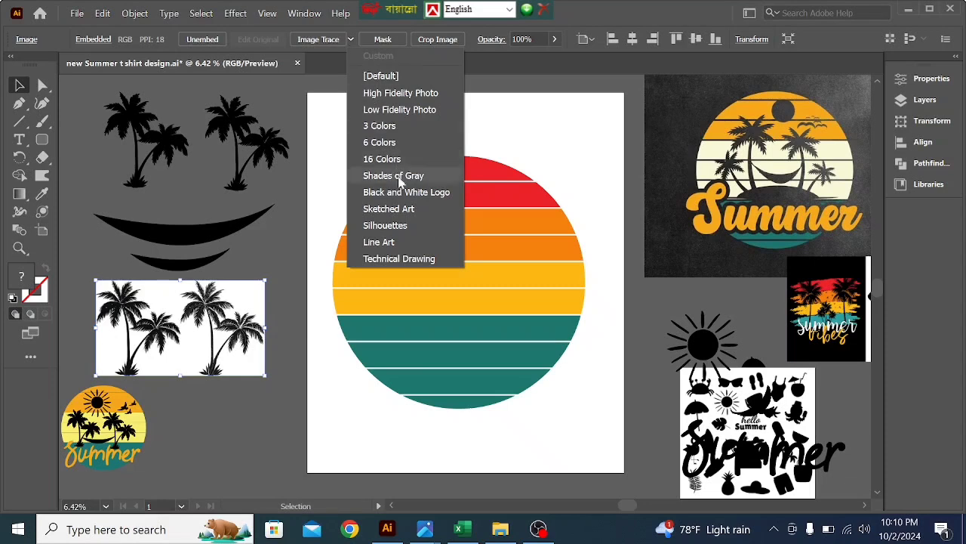
{"action": "left_click", "coordinate": [380, 226]}
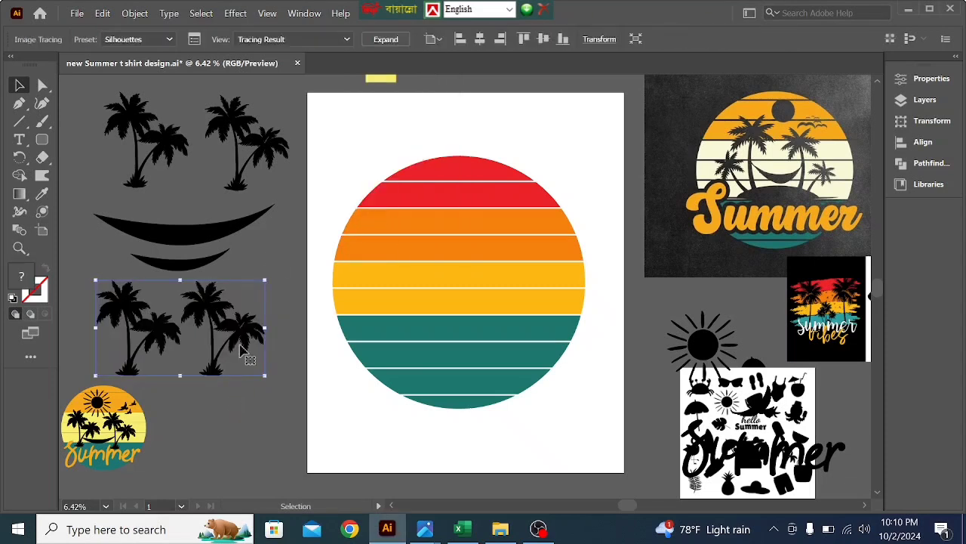
{"action": "left_click", "coordinate": [386, 39]}
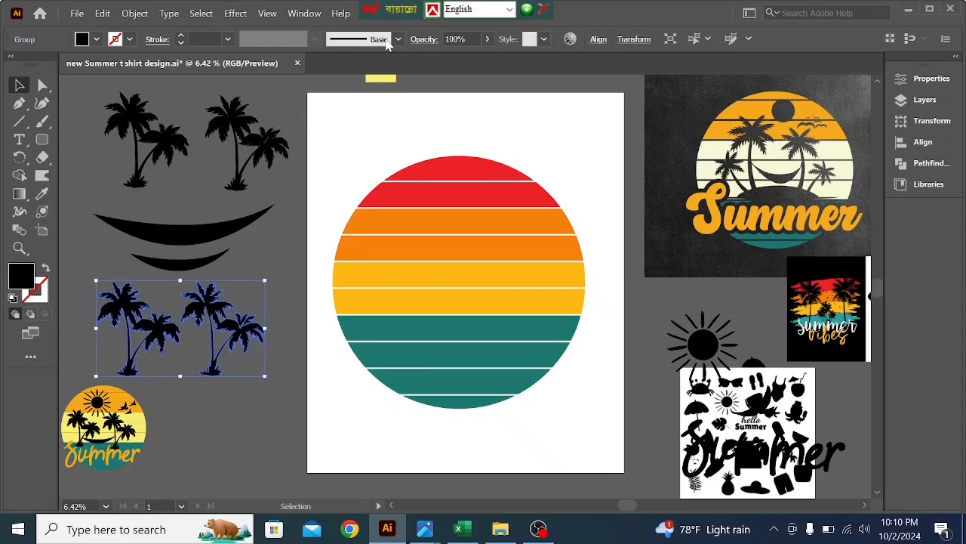
- Ungroup the expanded palm tracing, test-move the right-hand palm pair downward, and undo that move
{"action": "left_click", "coordinate": [242, 383]}
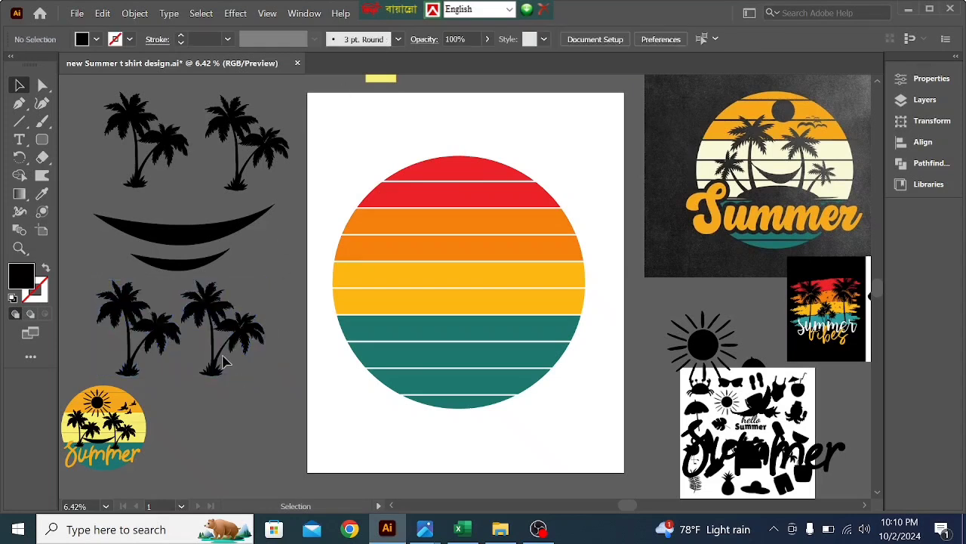
{"action": "right_click", "coordinate": [227, 353]}
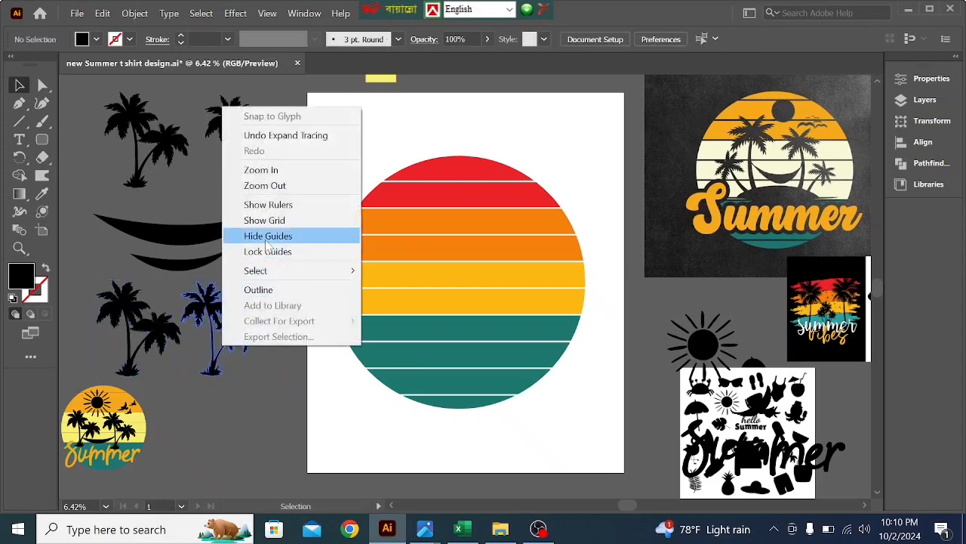
{"action": "left_click", "coordinate": [215, 299]}
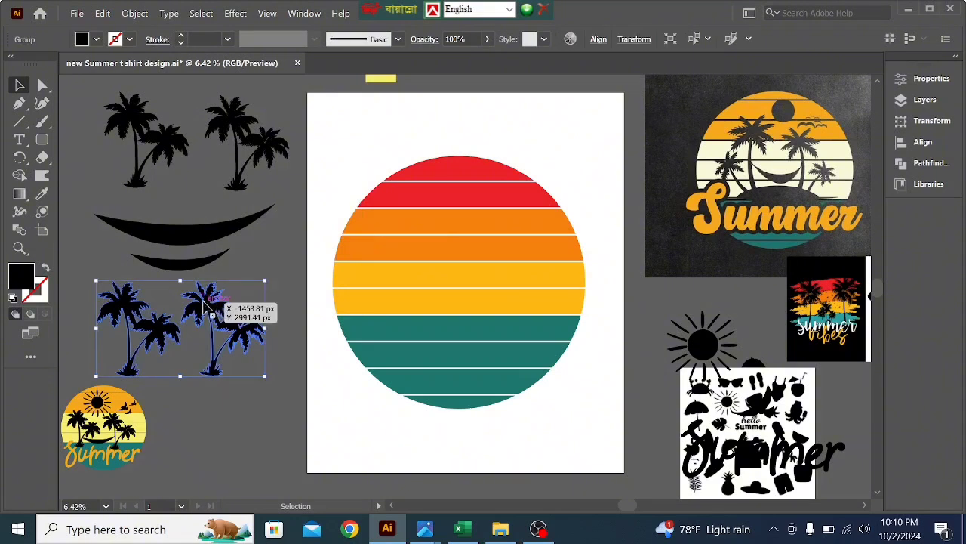
{"action": "right_click", "coordinate": [205, 304]}
{"action": "left_click", "coordinate": [253, 177]}
{"action": "left_click", "coordinate": [242, 409]}
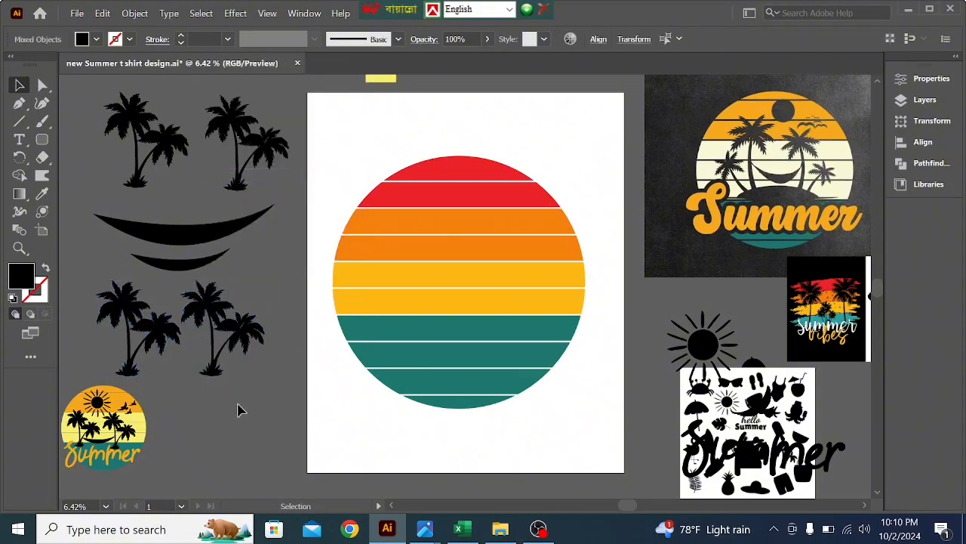
{"action": "left_click_drag", "start_coordinate": [239, 341], "coordinate": [257, 398]}
{"action": "key", "text": "ctrl+z"}
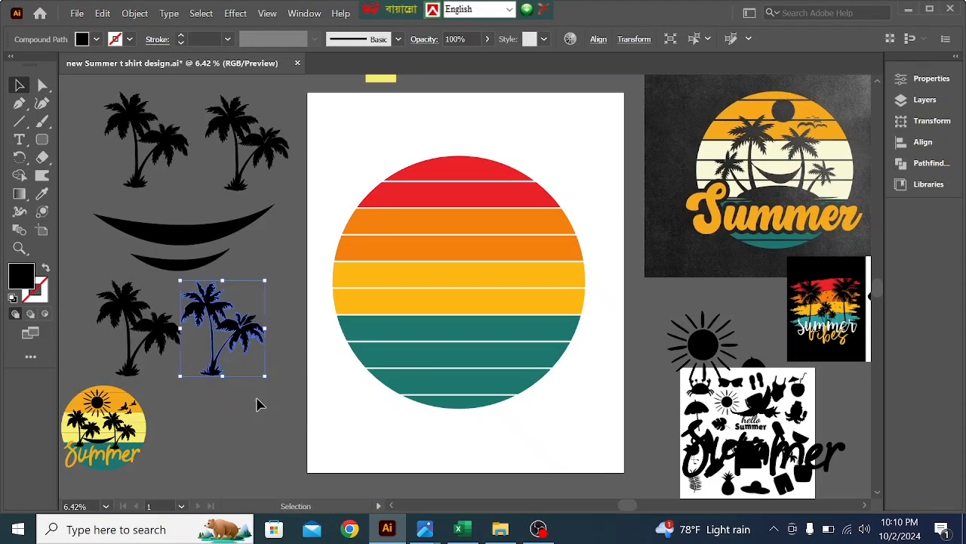
- Group the right-hand traced palm pair below the crescents and shift it slightly away from the other pair
{"action": "left_click", "coordinate": [256, 405]}
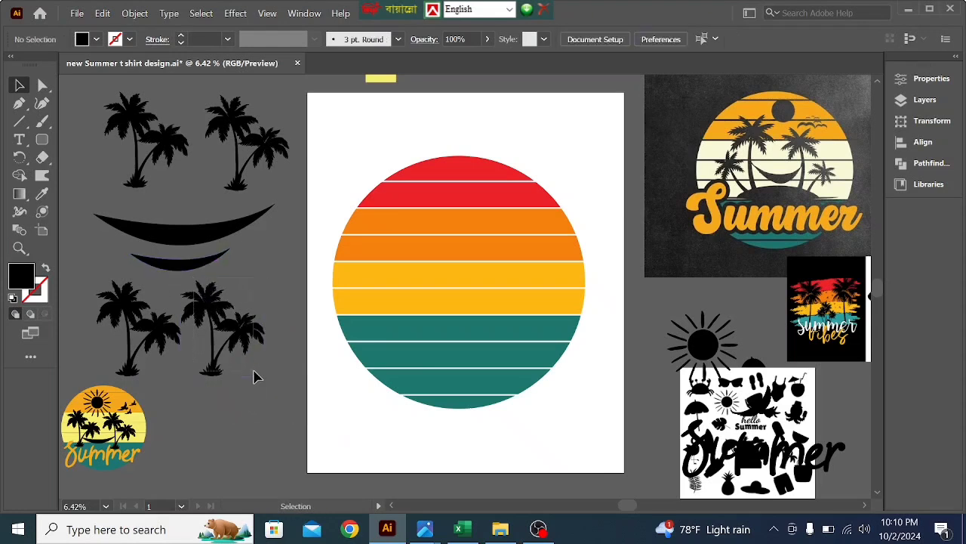
{"action": "left_click_drag", "start_coordinate": [254, 371], "coordinate": [247, 347]}
{"action": "right_click", "coordinate": [249, 341]}
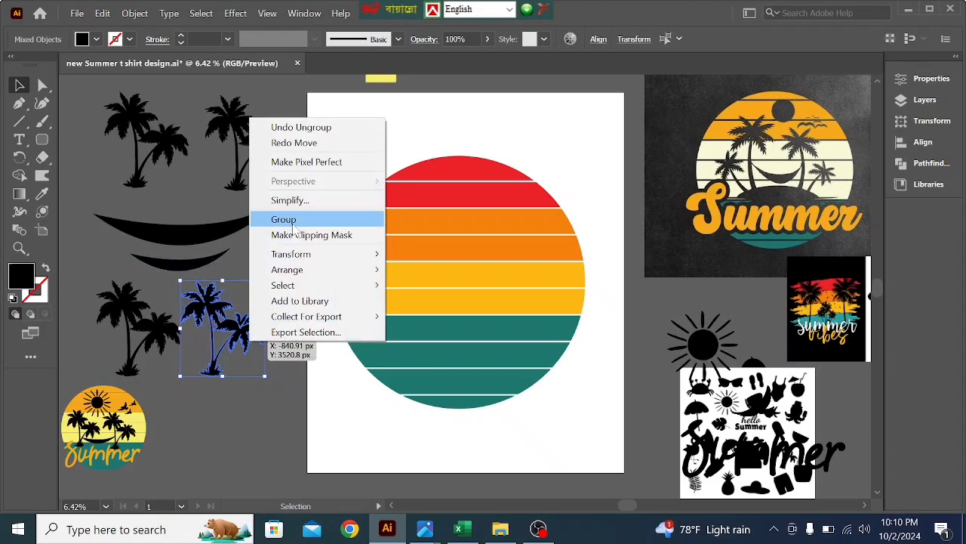
{"action": "left_click", "coordinate": [292, 219]}
{"action": "left_click_drag", "start_coordinate": [245, 332], "coordinate": [267, 335]}
{"action": "left_click", "coordinate": [248, 417]}
- Fill the grouped palm pair with red sampled from the striped circle using the Eyedropper
{"action": "left_click", "coordinate": [261, 338]}
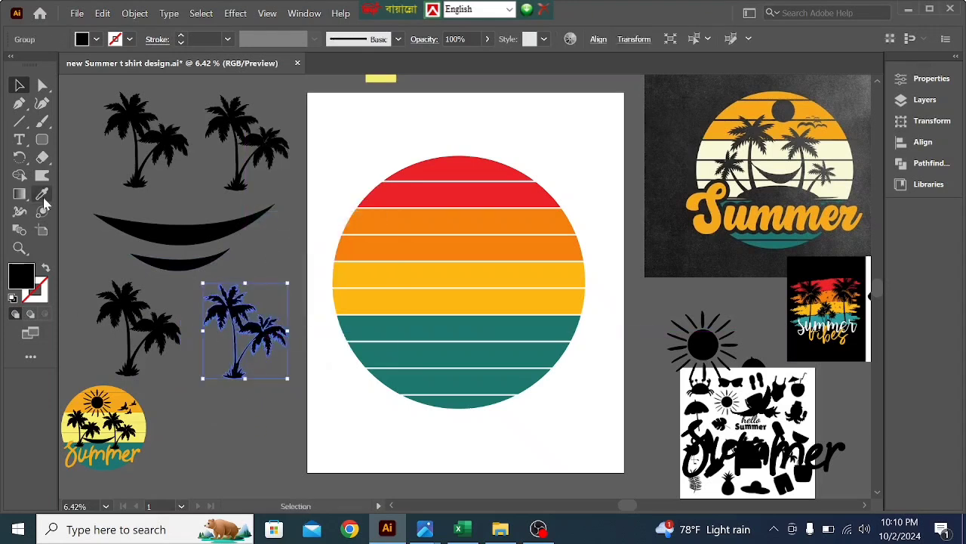
{"action": "left_click", "coordinate": [41, 194]}
{"action": "left_click", "coordinate": [402, 196]}
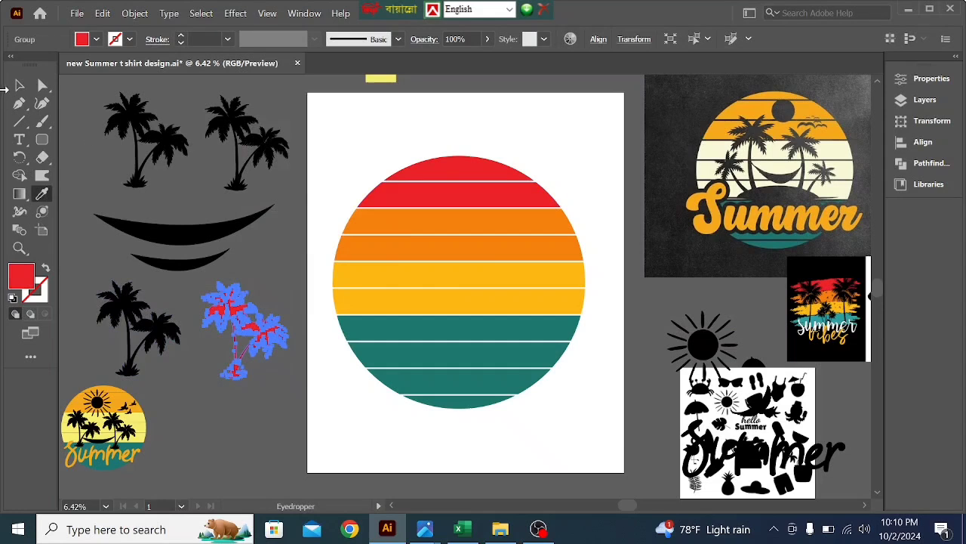
{"action": "key", "text": "v"}
{"action": "left_click", "coordinate": [244, 460]}
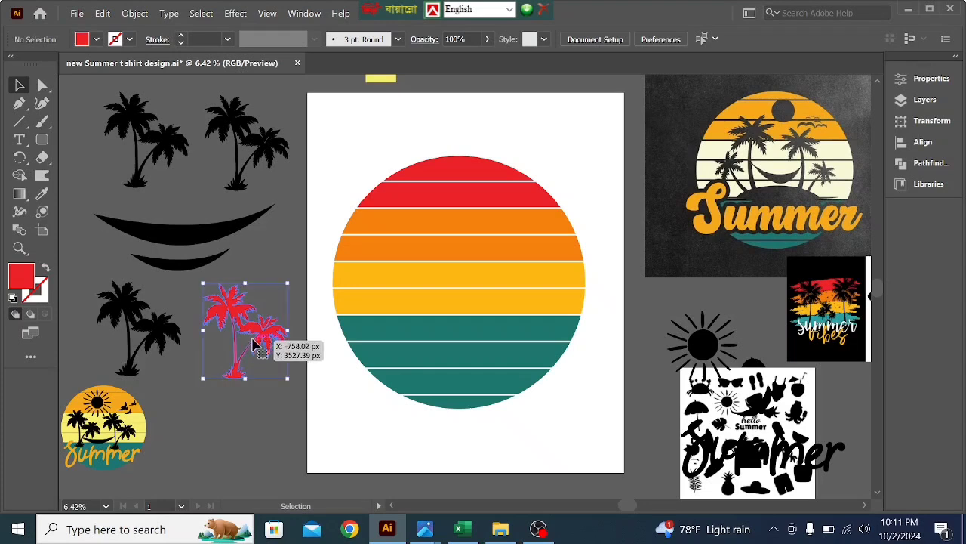
- Try orange, cream and red fills on the grouped palm pair, sampled from the reference designs with the Eyedropper
{"action": "left_click", "coordinate": [255, 344]}
{"action": "left_click", "coordinate": [42, 196]}
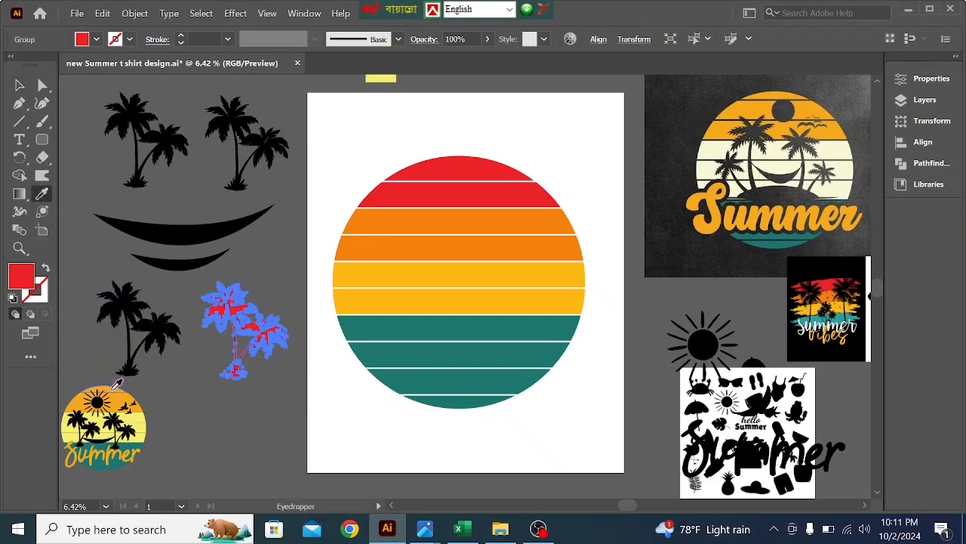
{"action": "left_click", "coordinate": [118, 396]}
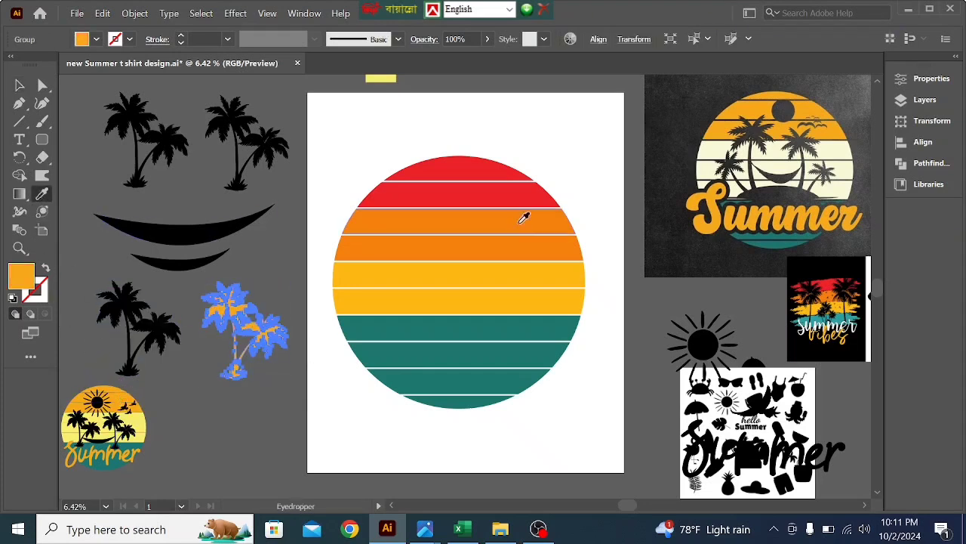
{"action": "left_click", "coordinate": [838, 152]}
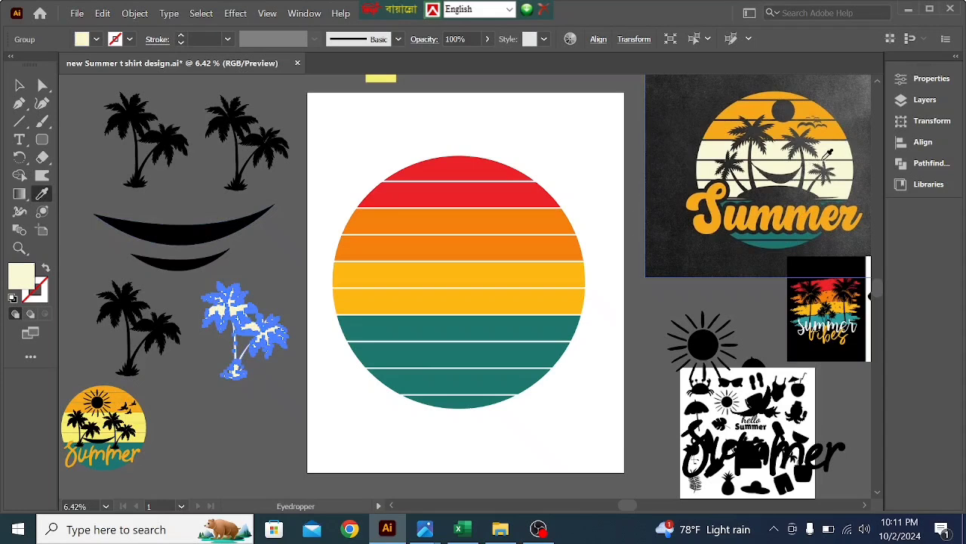
{"action": "left_click", "coordinate": [829, 289]}
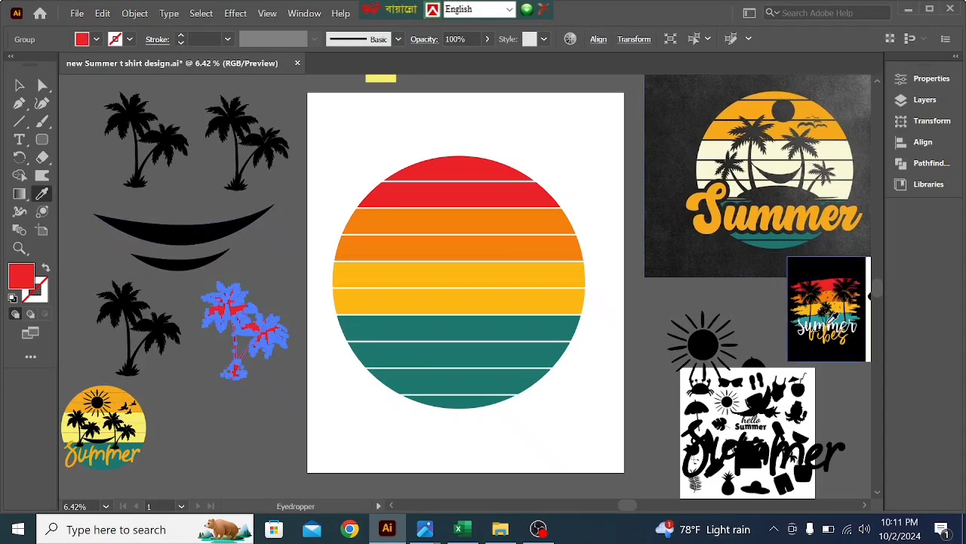
- Fill the grouped palm pair with the teal sampled from the Summer Vibes reference image
{"action": "left_click", "coordinate": [845, 322]}
{"action": "left_click", "coordinate": [843, 316]}
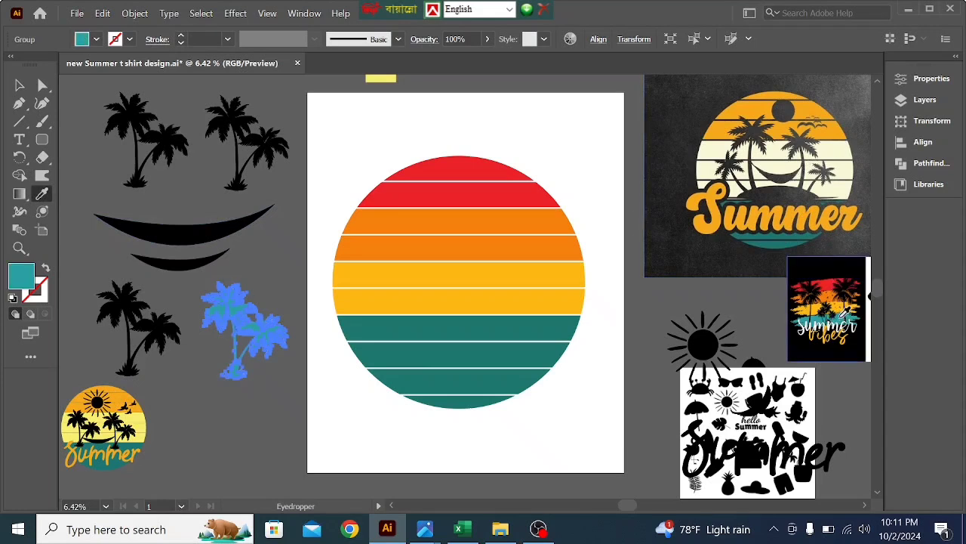
{"action": "left_click", "coordinate": [16, 87]}
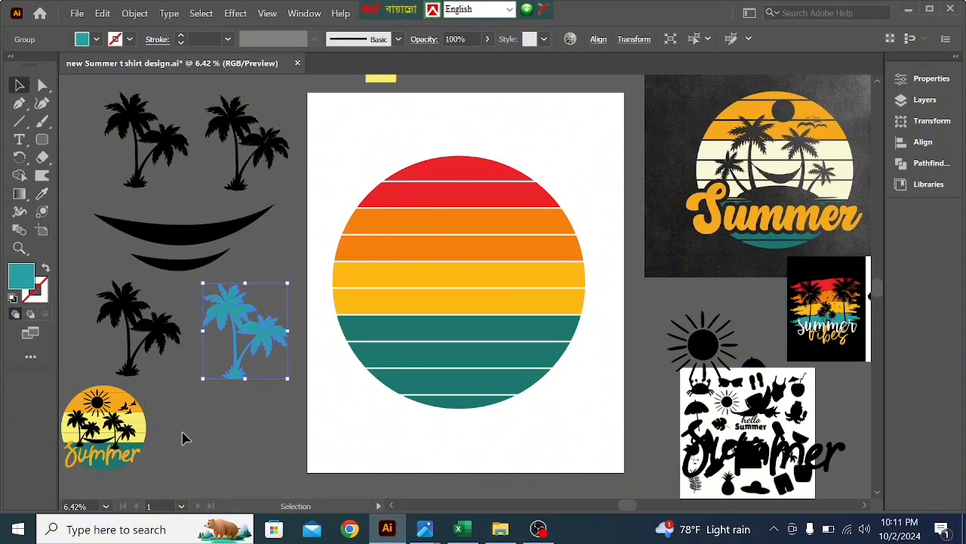
{"action": "left_click", "coordinate": [233, 438]}
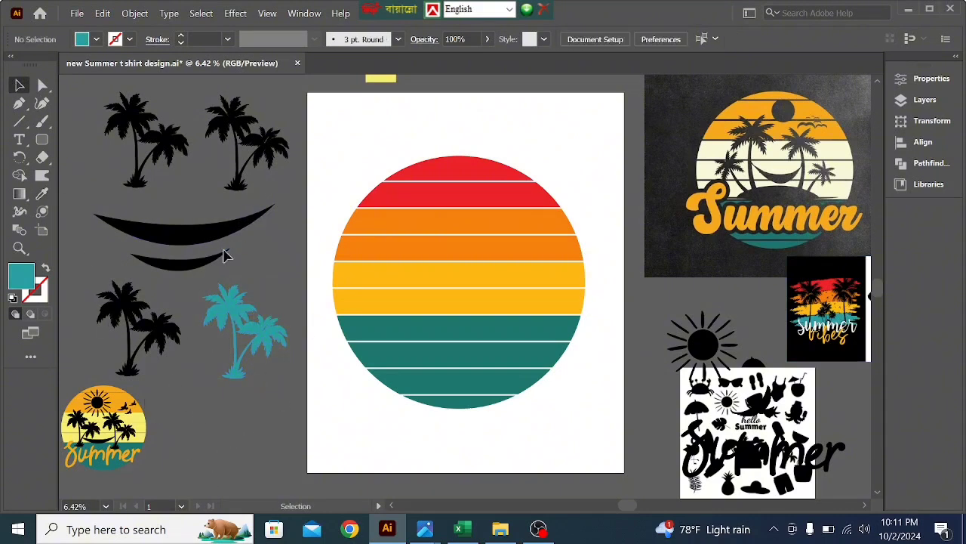
- Group all the colored bands of the sunset circle and shift the circle slightly right on the artboard
{"action": "left_click", "coordinate": [445, 226]}
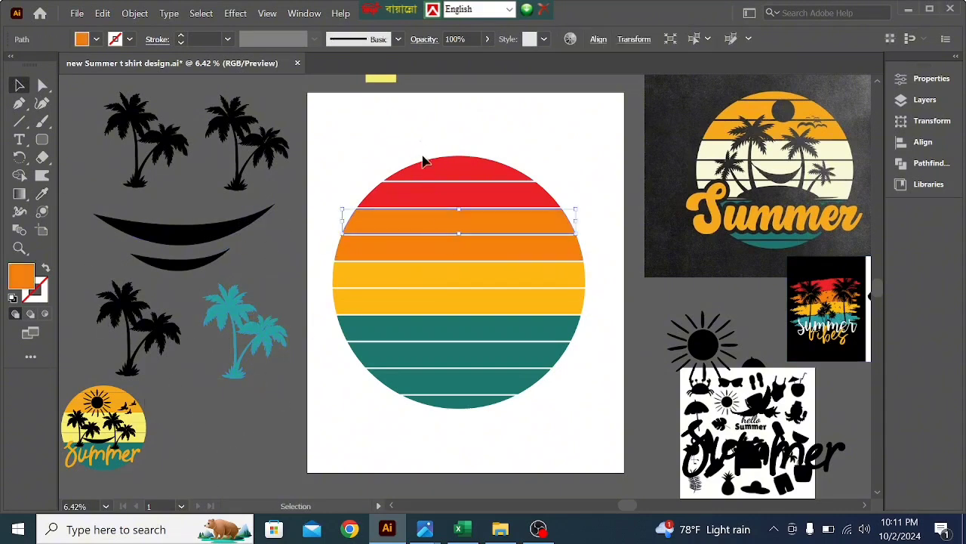
{"action": "left_click", "coordinate": [462, 402]}
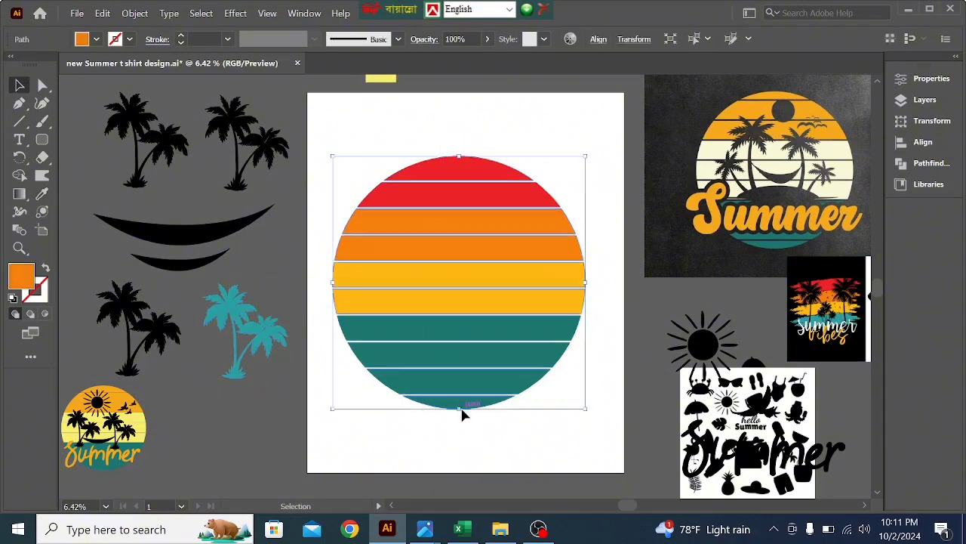
{"action": "right_click", "coordinate": [460, 370]}
{"action": "left_click", "coordinate": [499, 166]}
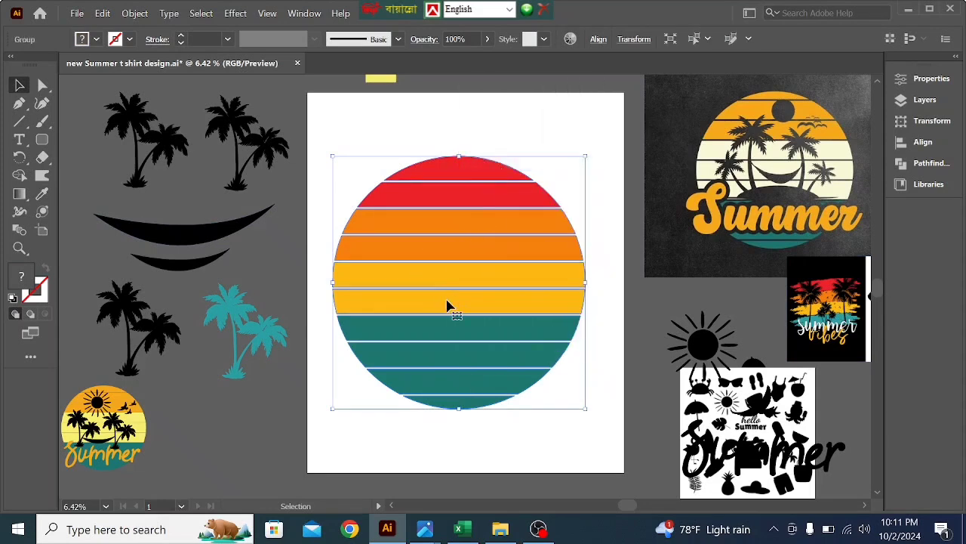
{"action": "left_click_drag", "start_coordinate": [447, 307], "coordinate": [460, 333]}
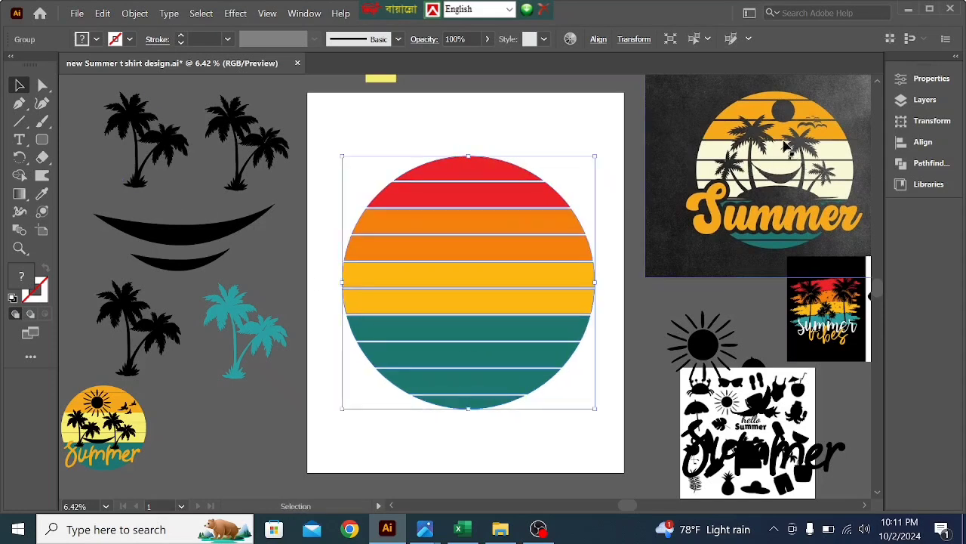
{"action": "left_click", "coordinate": [318, 154]}
{"action": "left_click", "coordinate": [154, 149]}
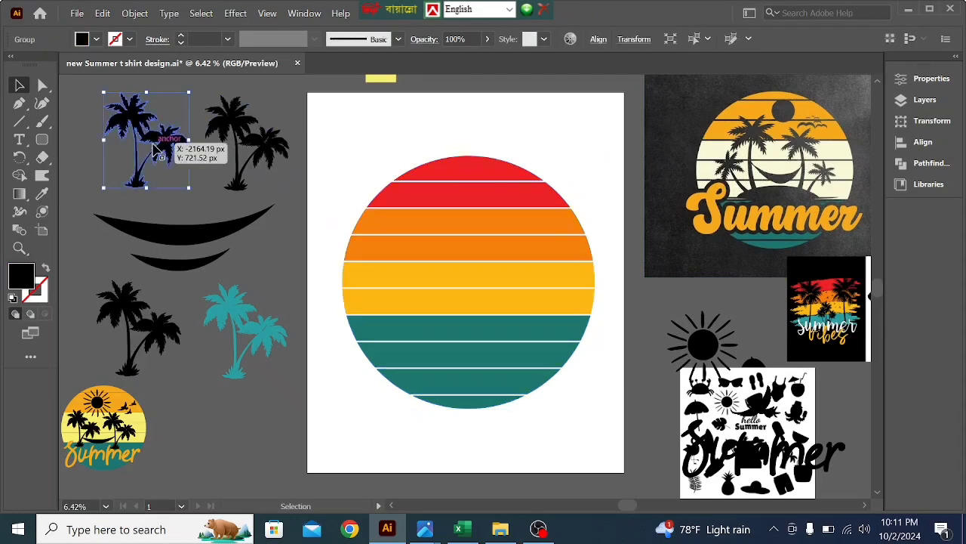
{"action": "left_click_drag", "start_coordinate": [153, 150], "coordinate": [409, 296]}
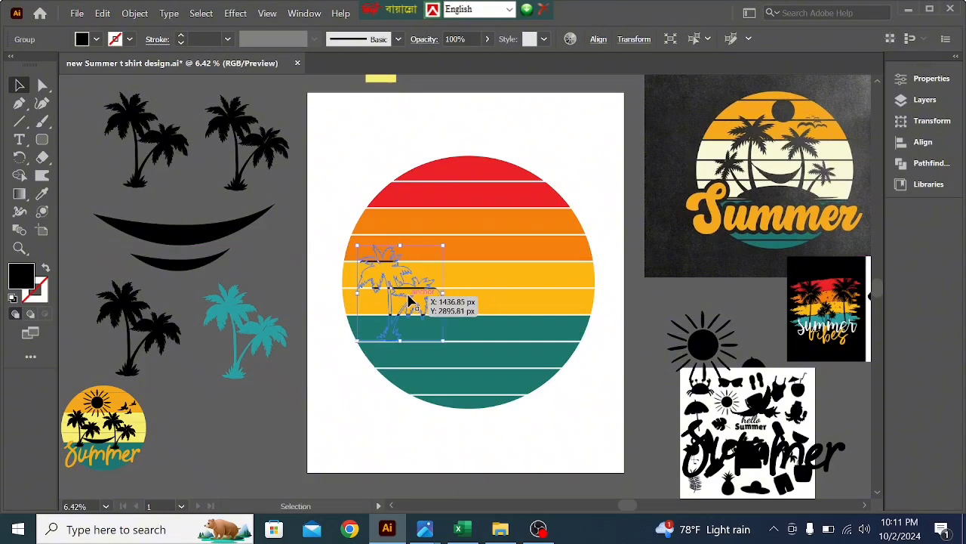
{"action": "left_click", "coordinate": [345, 404]}
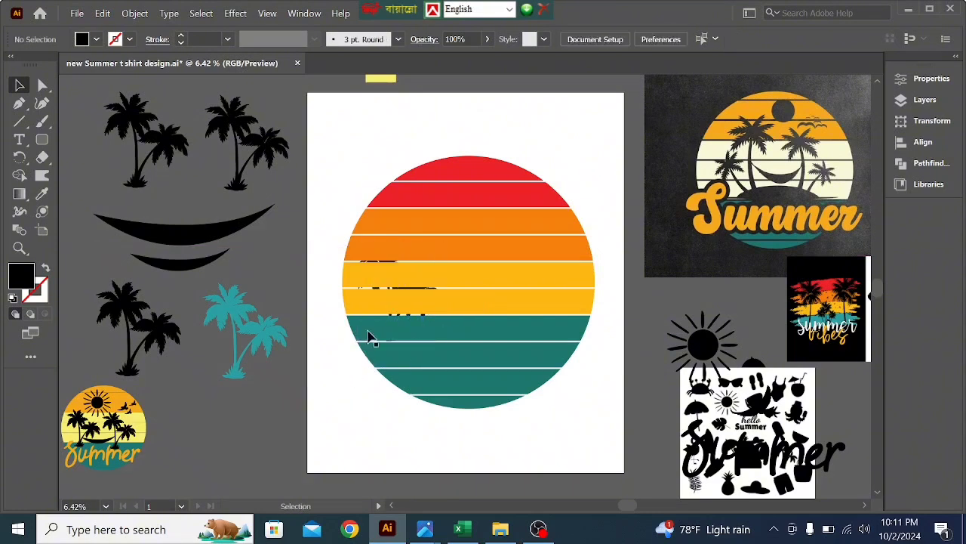
{"action": "left_click", "coordinate": [394, 292]}
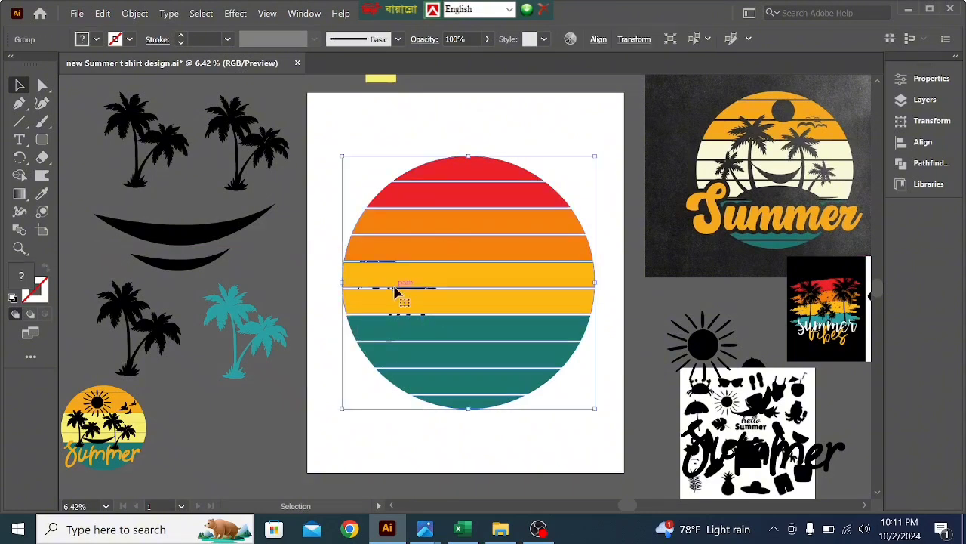
{"action": "key", "text": "ctrl+z"}
- Move the black palm pair from the upper-left pasteboard onto the circle's left half and bring it to the front
{"action": "left_click_drag", "start_coordinate": [158, 162], "coordinate": [421, 316]}
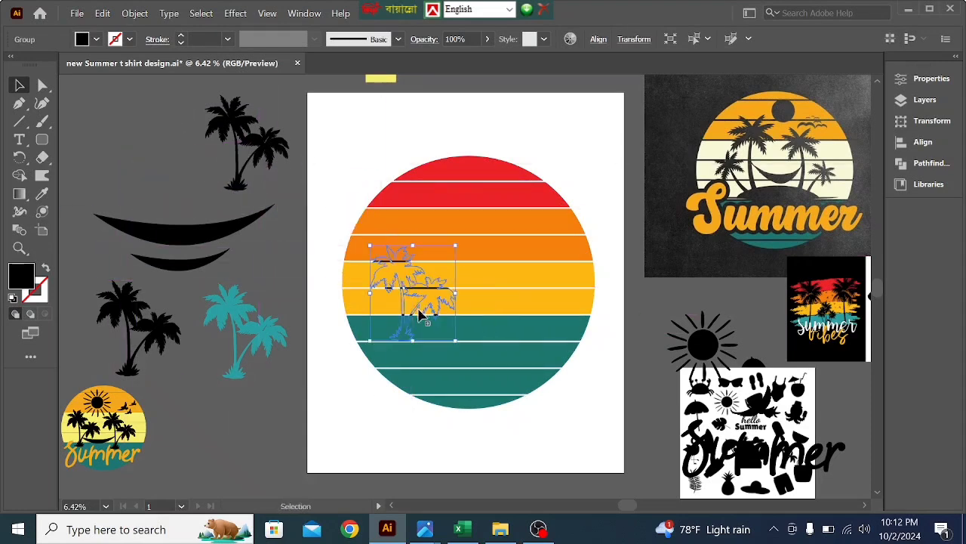
{"action": "right_click", "coordinate": [421, 316]}
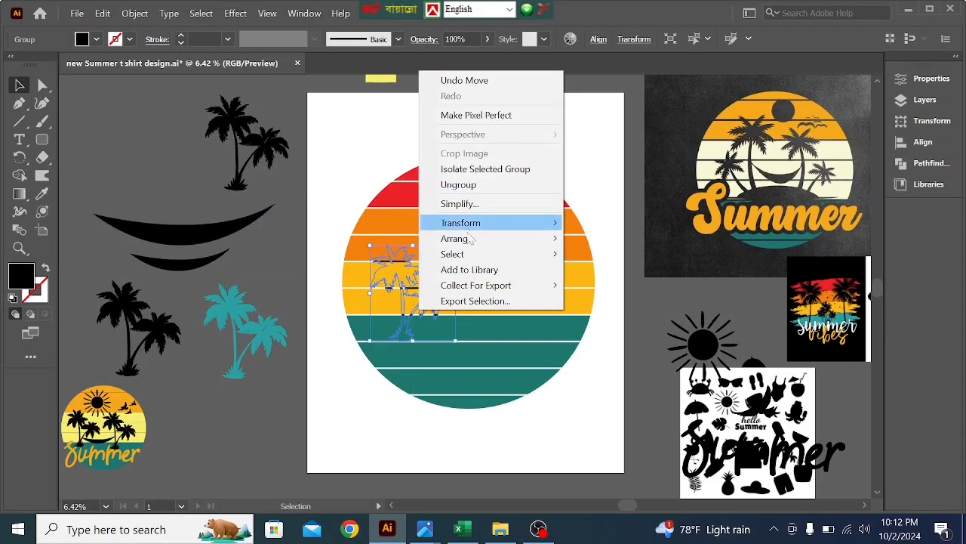
{"action": "mouse_move", "coordinate": [468, 243]}
{"action": "left_click", "coordinate": [602, 240]}
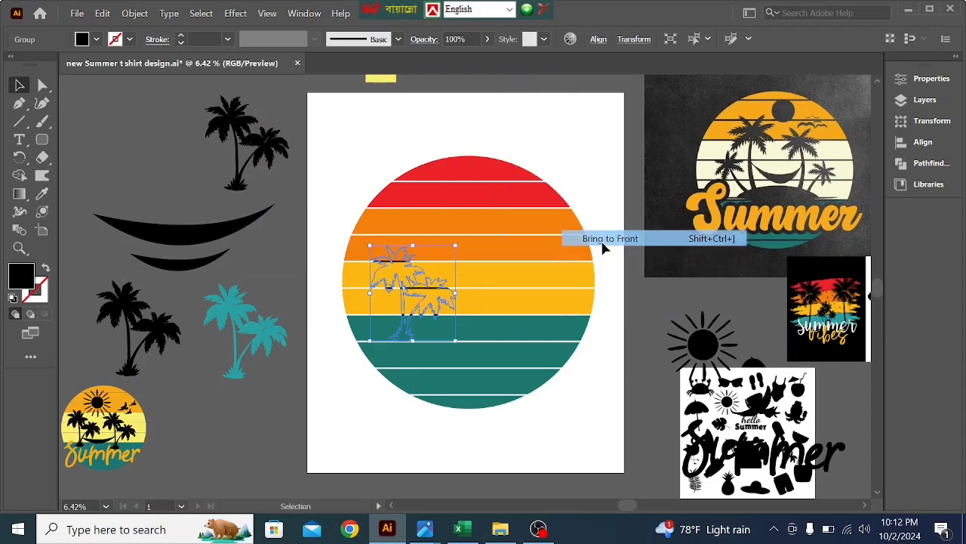
- Enlarge the palm pair on the circle and position it over the left half with its base in the top teal band
{"action": "left_click_drag", "start_coordinate": [457, 342], "coordinate": [465, 352]}
{"action": "left_click_drag", "start_coordinate": [429, 308], "coordinate": [430, 288]}
{"action": "left_click_drag", "start_coordinate": [466, 340], "coordinate": [477, 351]}
{"action": "mouse_move", "coordinate": [425, 310]}
{"action": "left_mouse_down"}
{"action": "mouse_move", "coordinate": [444, 294]}
{"action": "mouse_move", "coordinate": [435, 301]}
{"action": "left_mouse_up"}
- Place the other upper black palm pair on the circle's right half, bring it to the front and enlarge it slightly
{"action": "left_click", "coordinate": [255, 157]}
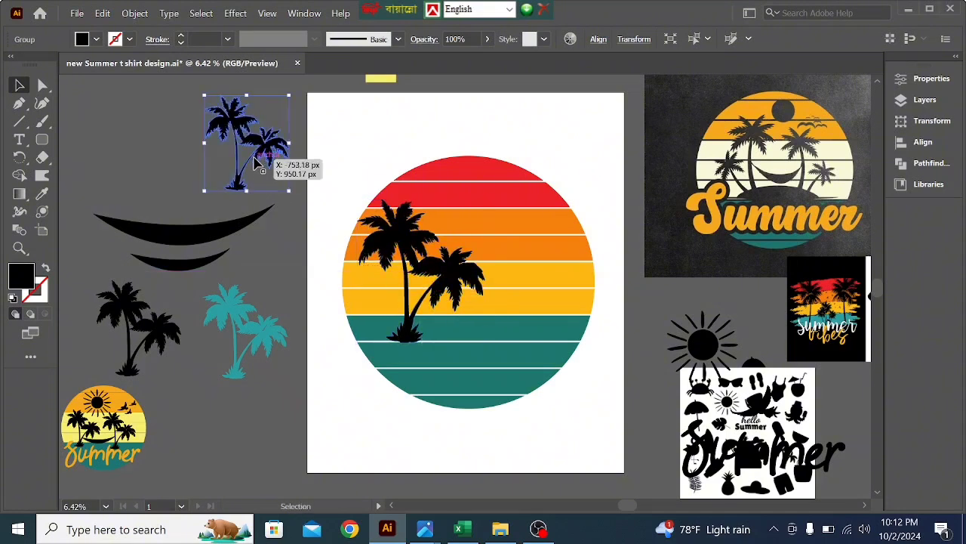
{"action": "left_click_drag", "start_coordinate": [257, 162], "coordinate": [551, 306]}
{"action": "right_click", "coordinate": [551, 305]}
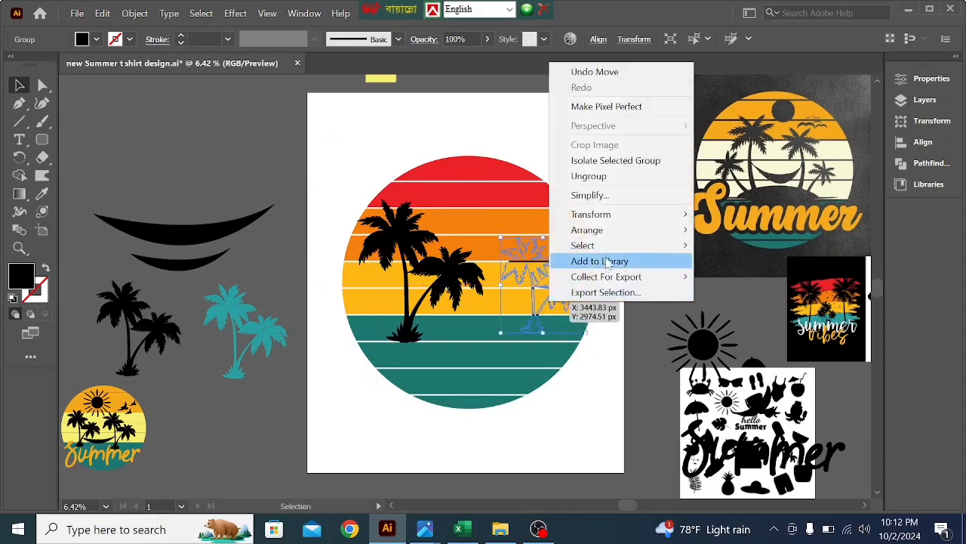
{"action": "mouse_move", "coordinate": [604, 239]}
{"action": "left_click", "coordinate": [741, 229]}
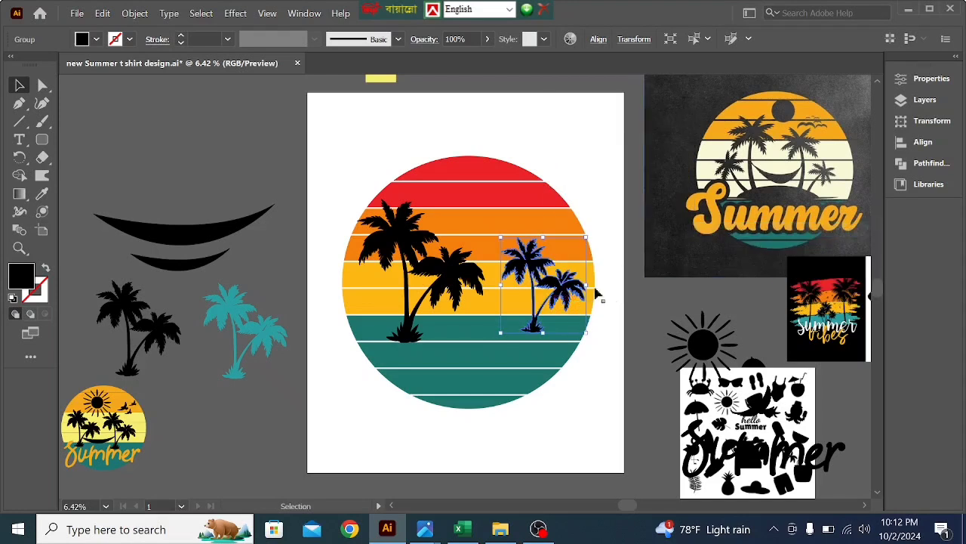
{"action": "left_click_drag", "start_coordinate": [585, 333], "coordinate": [596, 352]}
{"action": "left_click_drag", "start_coordinate": [539, 327], "coordinate": [505, 341]}
- Tilt the left palm pair slightly counterclockwise, scale it down a little and reposition it on the circle
{"action": "left_click", "coordinate": [406, 335]}
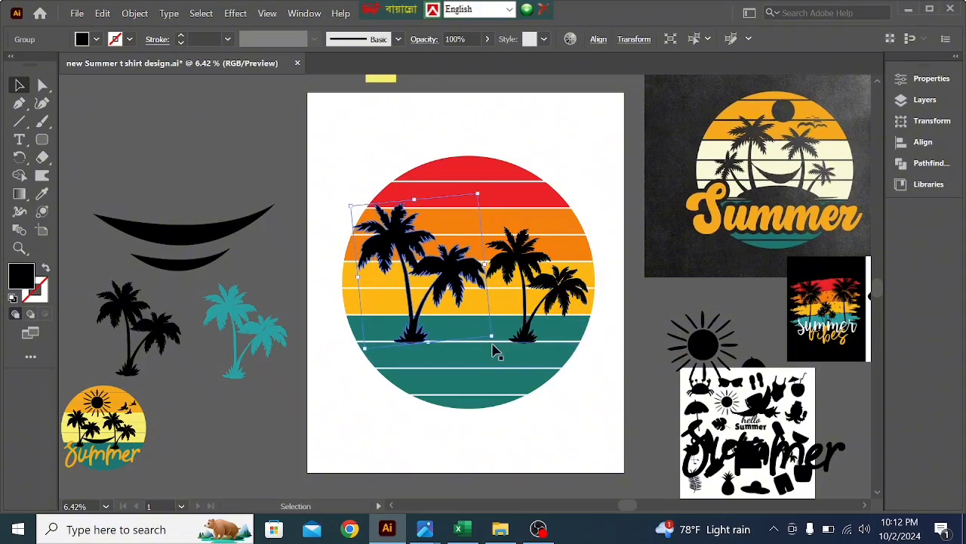
{"action": "mouse_move", "coordinate": [412, 333]}
{"action": "left_mouse_down"}
{"action": "mouse_move", "coordinate": [423, 326]}
{"action": "mouse_move", "coordinate": [415, 330]}
{"action": "left_mouse_up"}
{"action": "mouse_move", "coordinate": [492, 333]}
{"action": "left_mouse_down"}
{"action": "mouse_move", "coordinate": [500, 327]}
{"action": "mouse_move", "coordinate": [485, 327]}
{"action": "left_mouse_up"}
{"action": "left_click_drag", "start_coordinate": [420, 323], "coordinate": [423, 332]}
- Nudge the right palm pair closer to the left one, with its base near the lower edge of the top teal band
{"action": "mouse_move", "coordinate": [518, 336]}
{"action": "left_mouse_down"}
{"action": "mouse_move", "coordinate": [490, 330]}
{"action": "mouse_move", "coordinate": [513, 333]}
{"action": "mouse_move", "coordinate": [515, 343]}
{"action": "left_mouse_up"}
{"action": "left_click", "coordinate": [617, 375]}
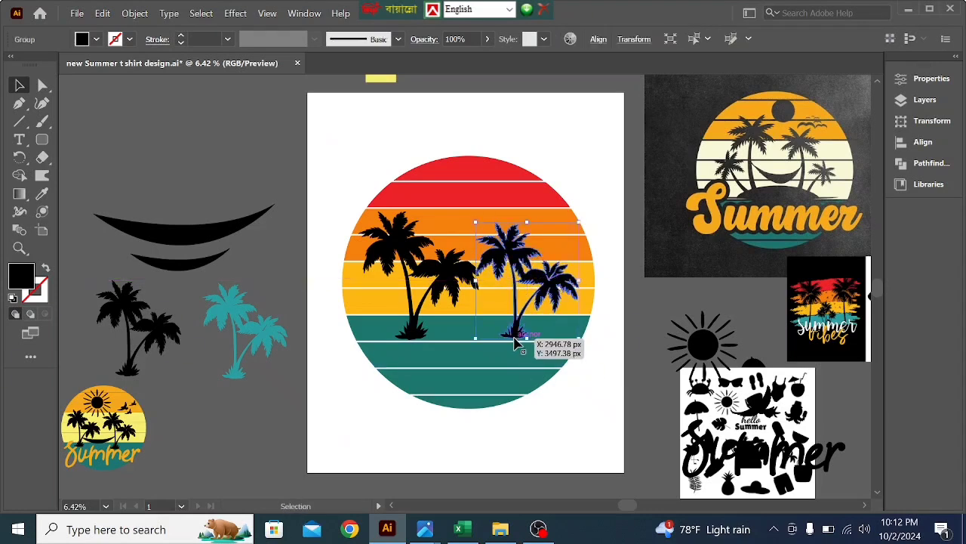
{"action": "left_click_drag", "start_coordinate": [514, 344], "coordinate": [520, 348]}
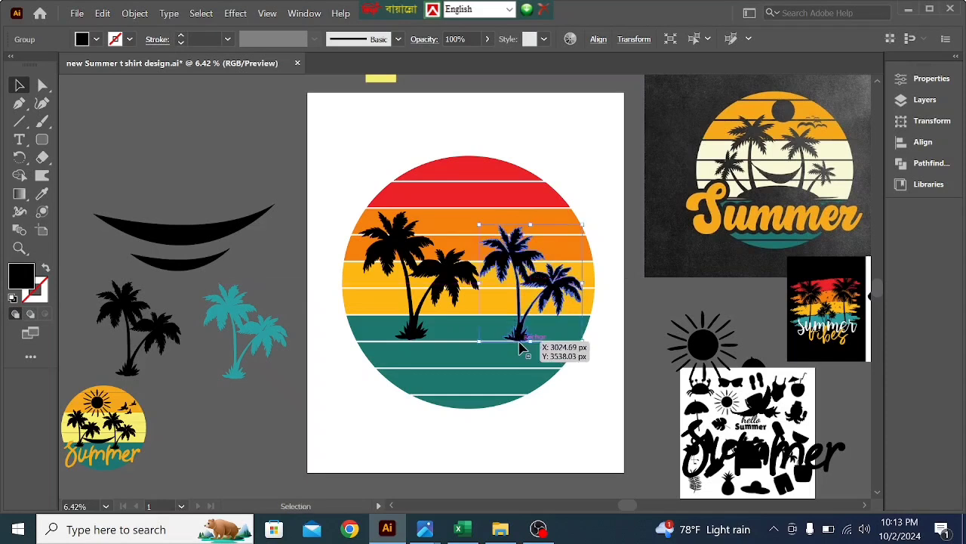
{"action": "left_click", "coordinate": [559, 390]}
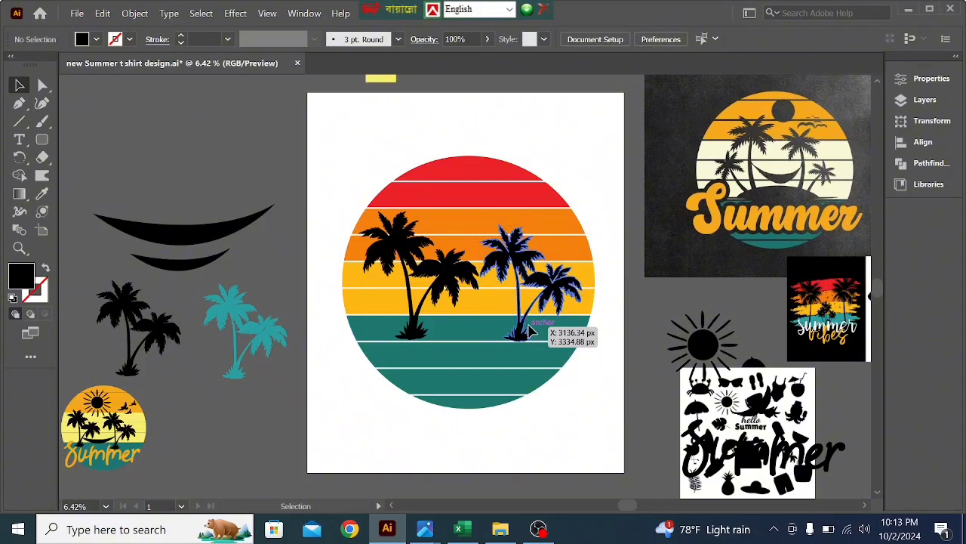
- Move the larger black hammock crescent onto the circle across the palm trunks and bring it to the front
{"action": "left_click", "coordinate": [153, 239]}
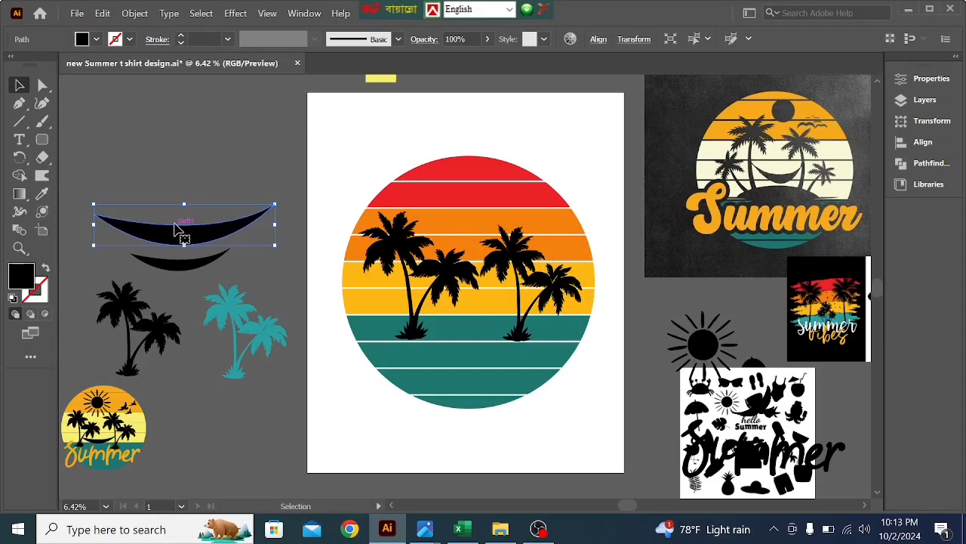
{"action": "left_click_drag", "start_coordinate": [175, 238], "coordinate": [446, 309]}
{"action": "right_click", "coordinate": [447, 310]}
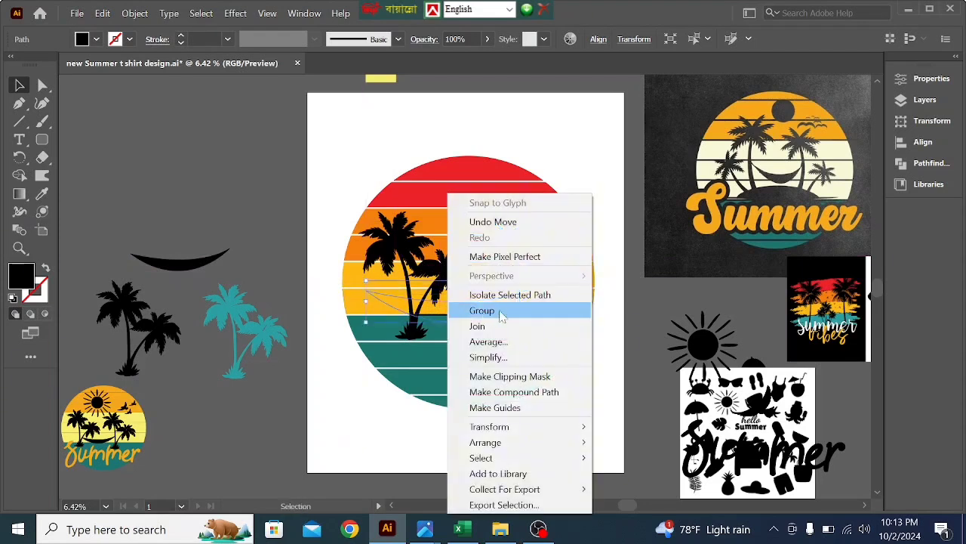
{"action": "mouse_move", "coordinate": [499, 445]}
{"action": "left_click", "coordinate": [641, 444]}
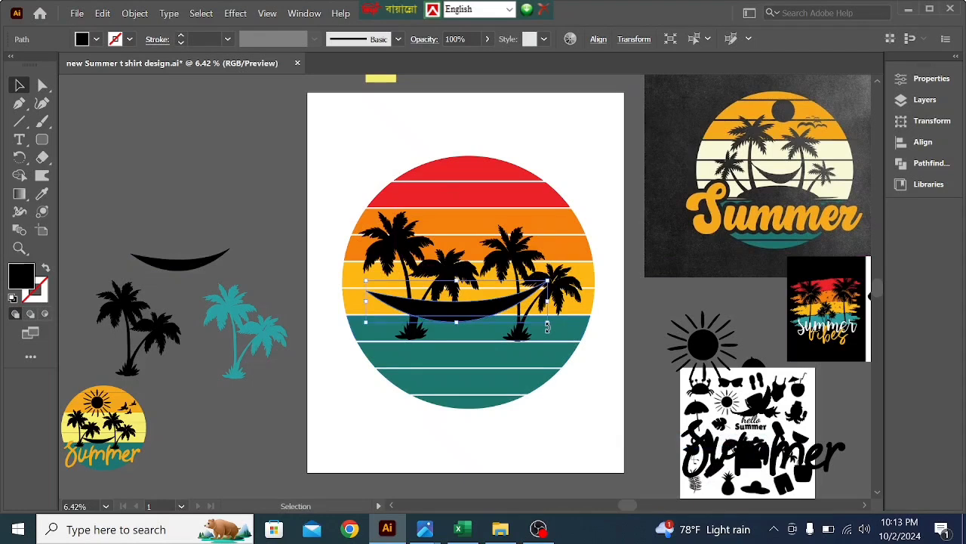
- Shrink the hammock crescent and fit it between the trunks of the two palm pairs
{"action": "left_click_drag", "start_coordinate": [549, 326], "coordinate": [489, 322]}
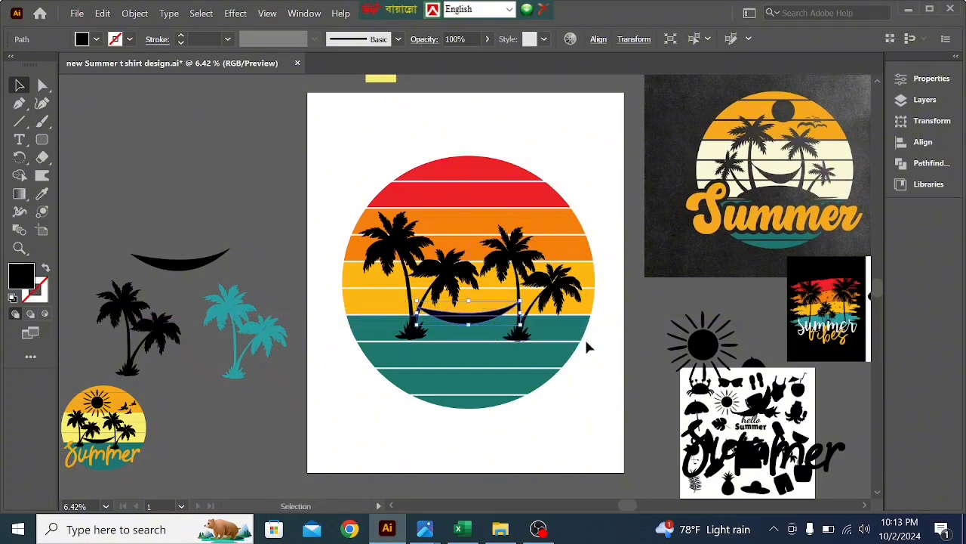
{"action": "left_click", "coordinate": [585, 344]}
{"action": "left_click", "coordinate": [415, 323]}
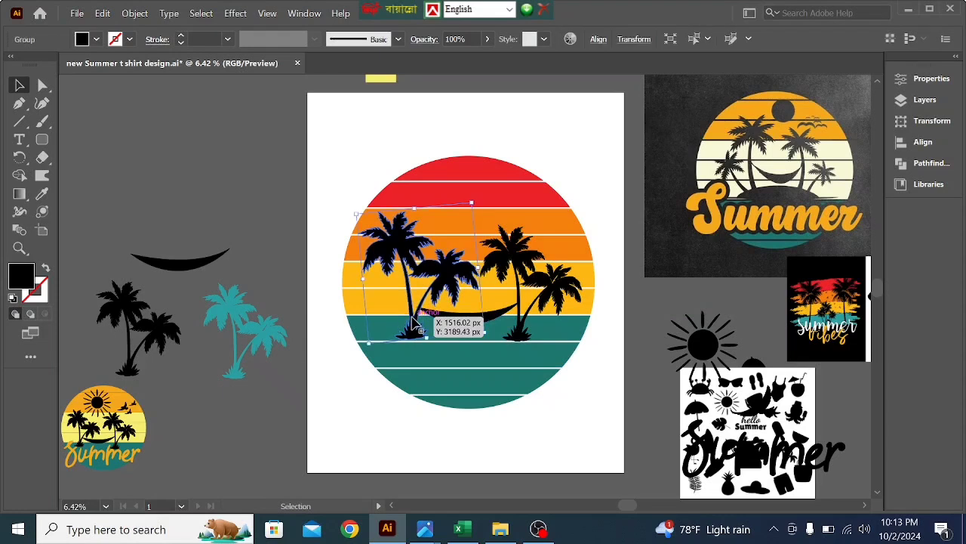
- Fine-tune the hammock's position between the trunks of the two palm pairs
{"action": "left_click_drag", "start_coordinate": [450, 315], "coordinate": [453, 317]}
{"action": "left_click", "coordinate": [587, 332]}
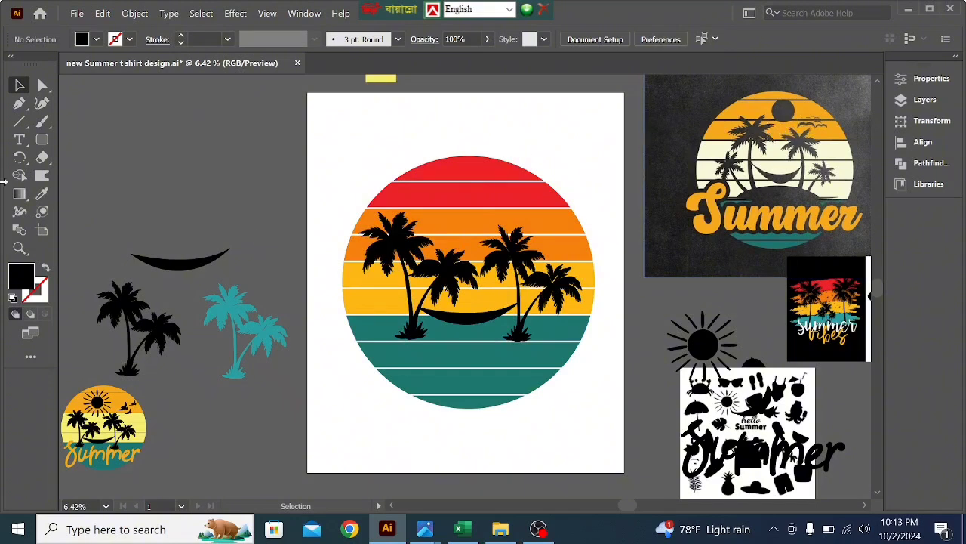
- Draw a circle over the red bands of the sunset and fill it with dark gray sampled from the reference design's sun
{"action": "right_click", "coordinate": [18, 121]}
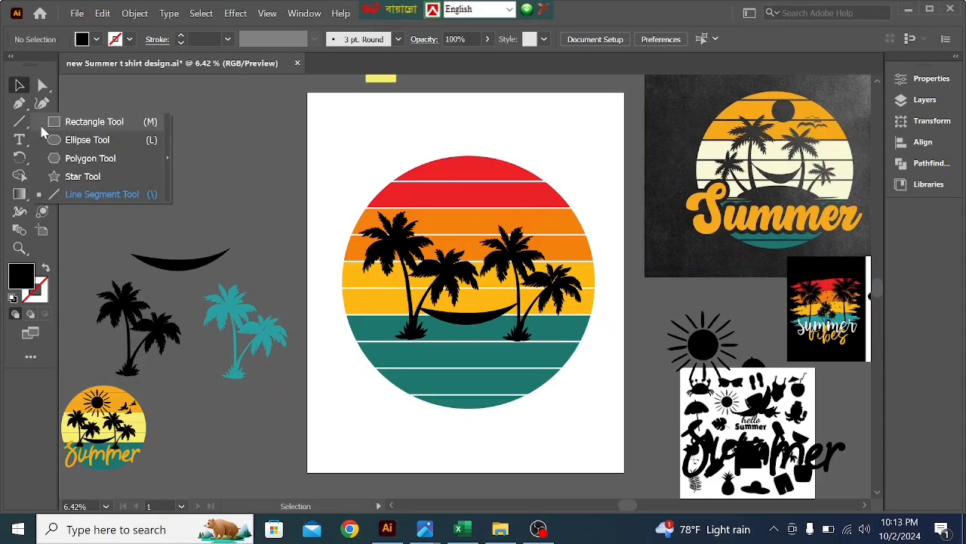
{"action": "left_click", "coordinate": [83, 140]}
{"action": "left_click_drag", "start_coordinate": [172, 131], "coordinate": [484, 202]}
{"action": "left_click", "coordinate": [19, 87]}
{"action": "left_click", "coordinate": [41, 194]}
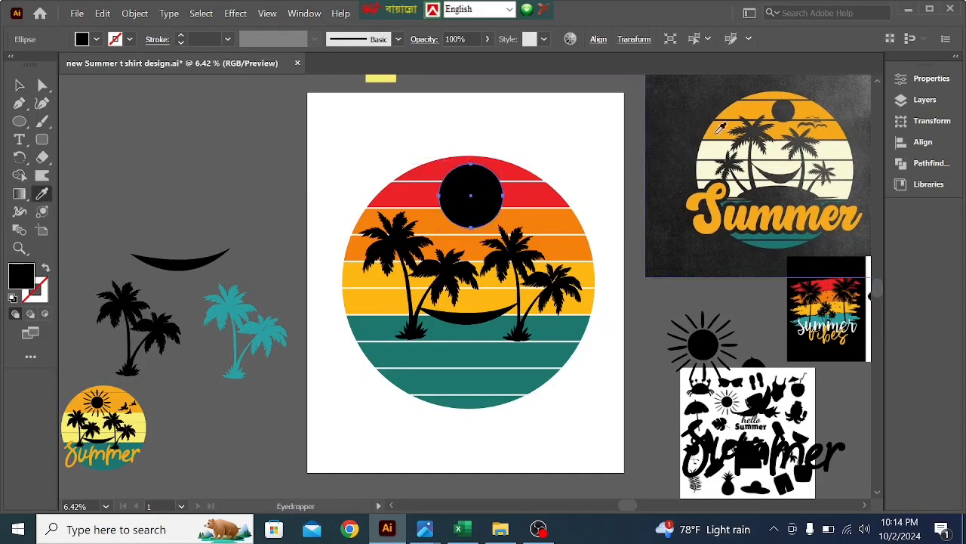
{"action": "left_click", "coordinate": [781, 106]}
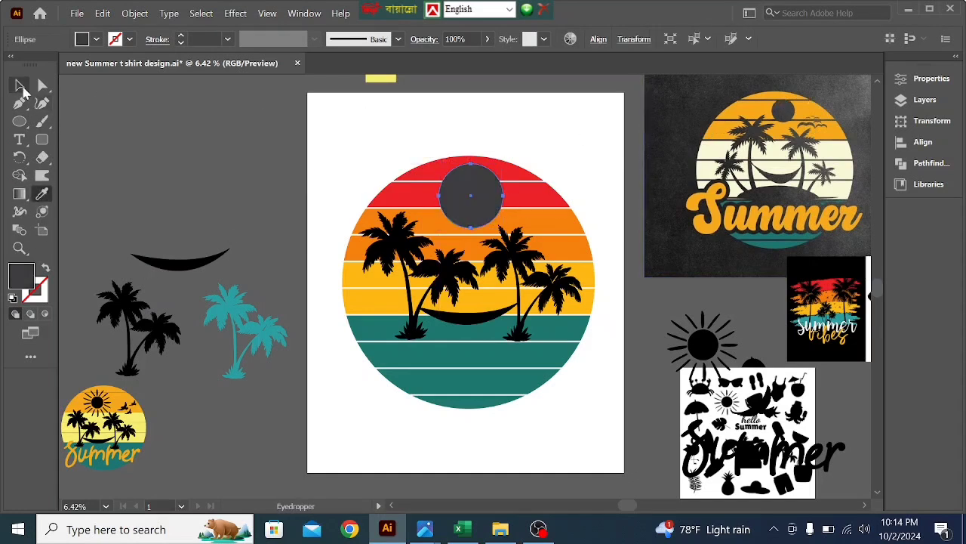
{"action": "left_click", "coordinate": [19, 85]}
{"action": "left_click", "coordinate": [138, 135]}
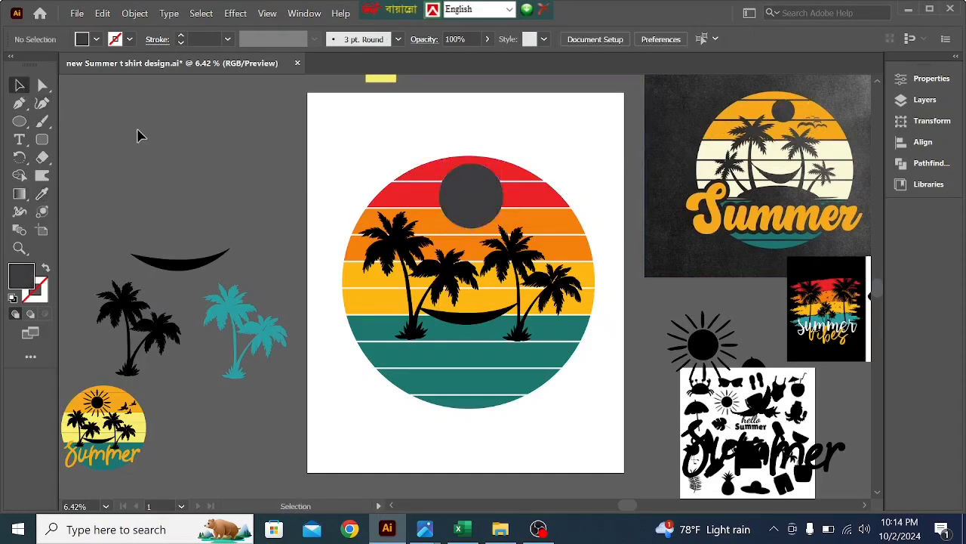
- Move the gray circle off the artboard above the spare hammock, and the black Summer text to the artboard's upper edge
{"action": "left_click", "coordinate": [465, 203]}
{"action": "left_click_drag", "start_coordinate": [466, 212], "coordinate": [204, 202]}
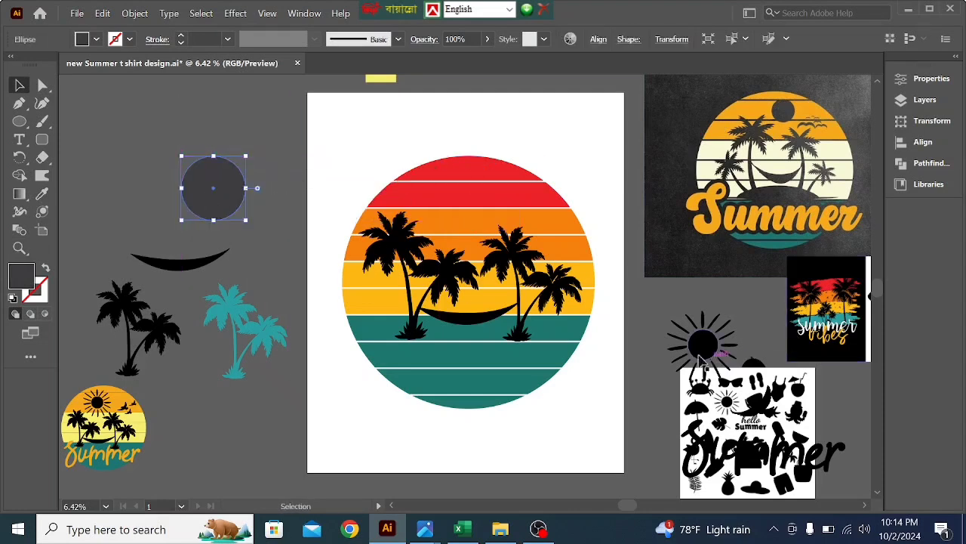
{"action": "left_click_drag", "start_coordinate": [702, 349], "coordinate": [387, 107]}
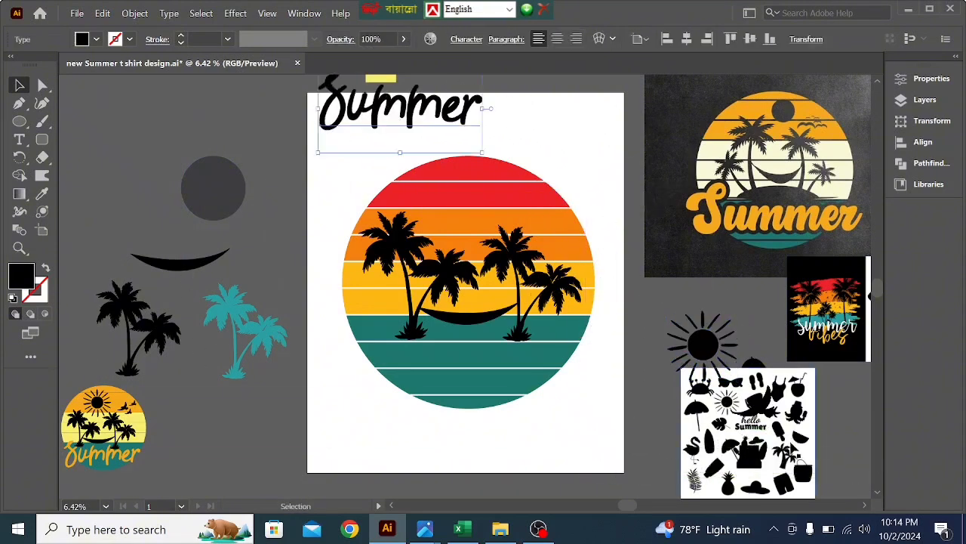
- Place the beach silhouettes image beside the small finished Summer design, shifting the teal palm pair up to make room
{"action": "left_click_drag", "start_coordinate": [797, 453], "coordinate": [276, 454]}
{"action": "left_click_drag", "start_coordinate": [276, 345], "coordinate": [283, 300]}
{"action": "left_click_drag", "start_coordinate": [255, 425], "coordinate": [258, 408]}
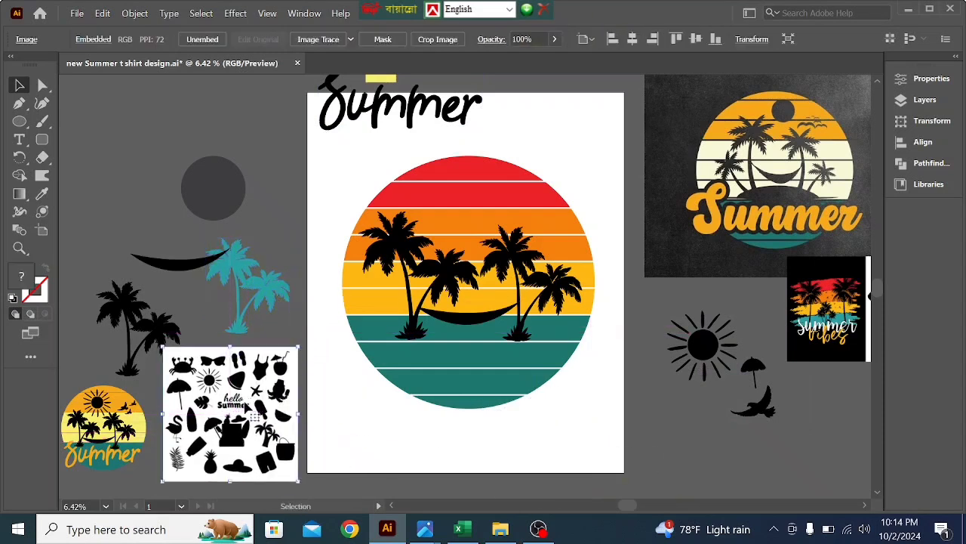
- Image Trace the beach silhouettes picture with the Silhouettes preset and expand the tracing
{"action": "left_click", "coordinate": [350, 38]}
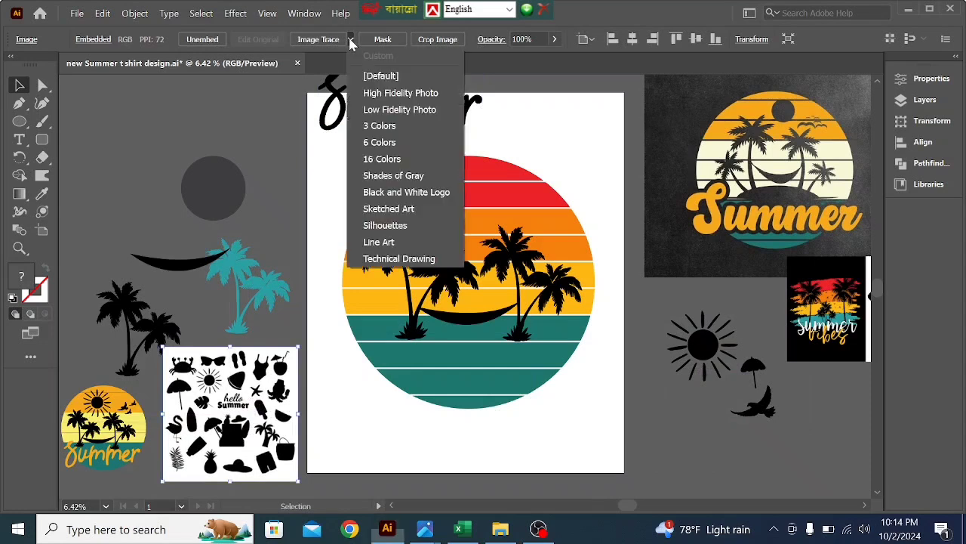
{"action": "left_click", "coordinate": [383, 225]}
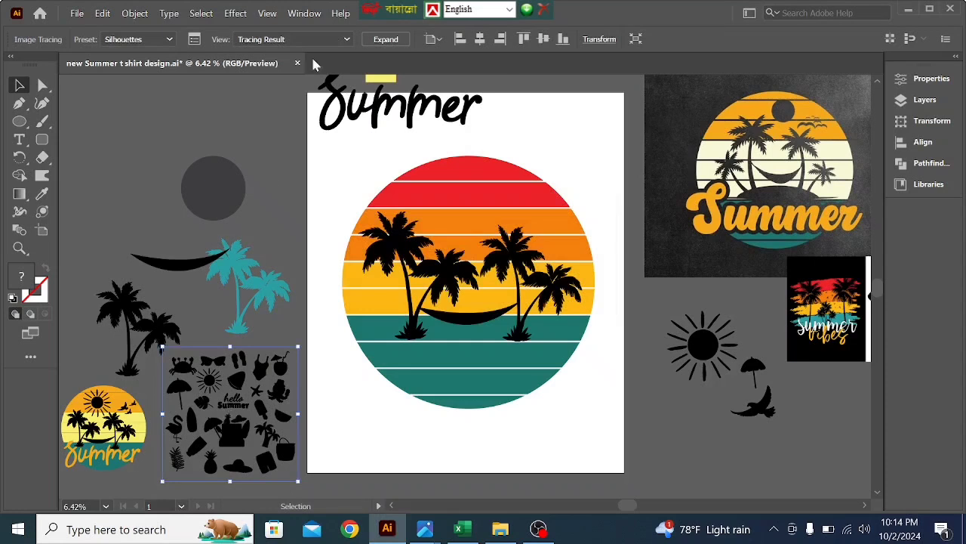
{"action": "left_click", "coordinate": [404, 39]}
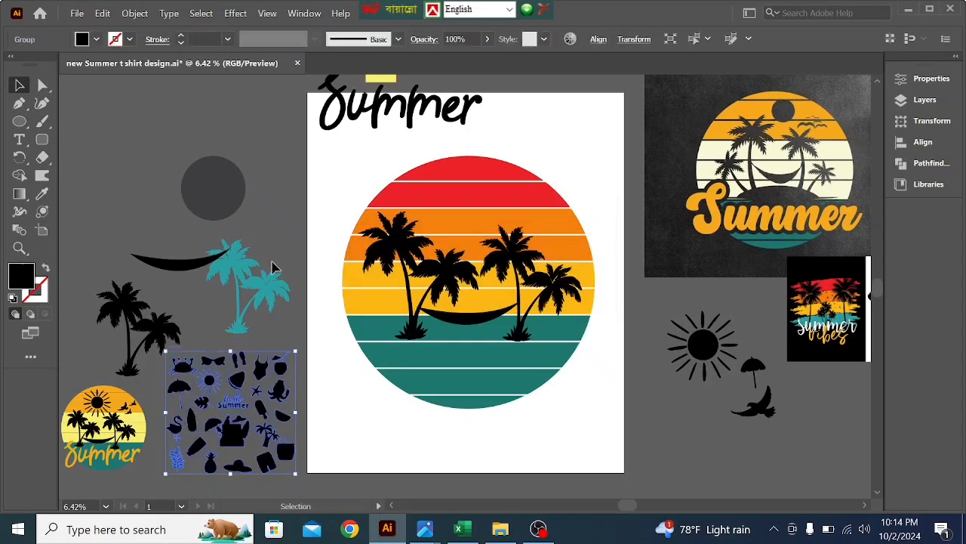
- Ungroup the expanded beach silhouettes into separate shapes
{"action": "right_click", "coordinate": [241, 389]}
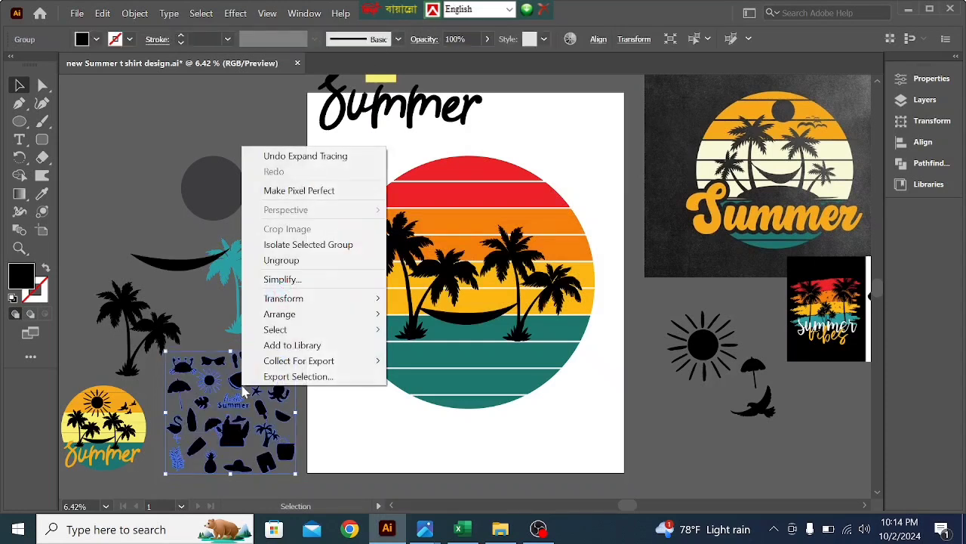
{"action": "left_click", "coordinate": [291, 263]}
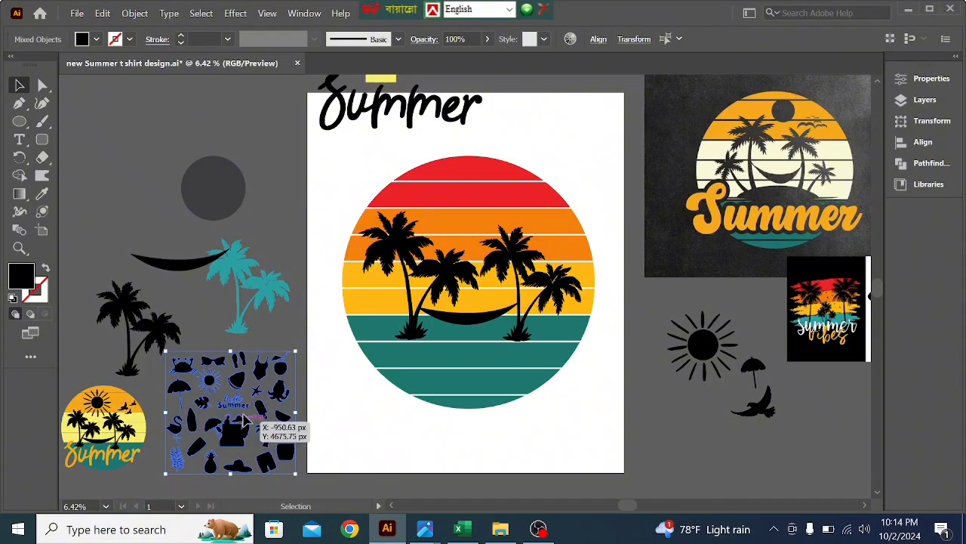
{"action": "left_click", "coordinate": [311, 438]}
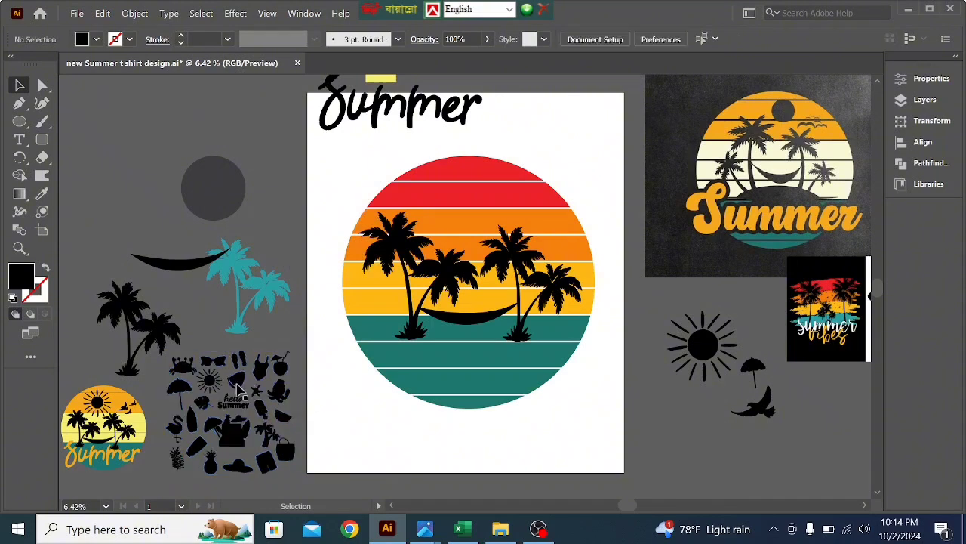
- Move the umbrella and beach bag silhouettes to the other side of the artboard, and delete the shorts and several neighbouring silhouettes
{"action": "left_click_drag", "start_coordinate": [175, 393], "coordinate": [626, 445]}
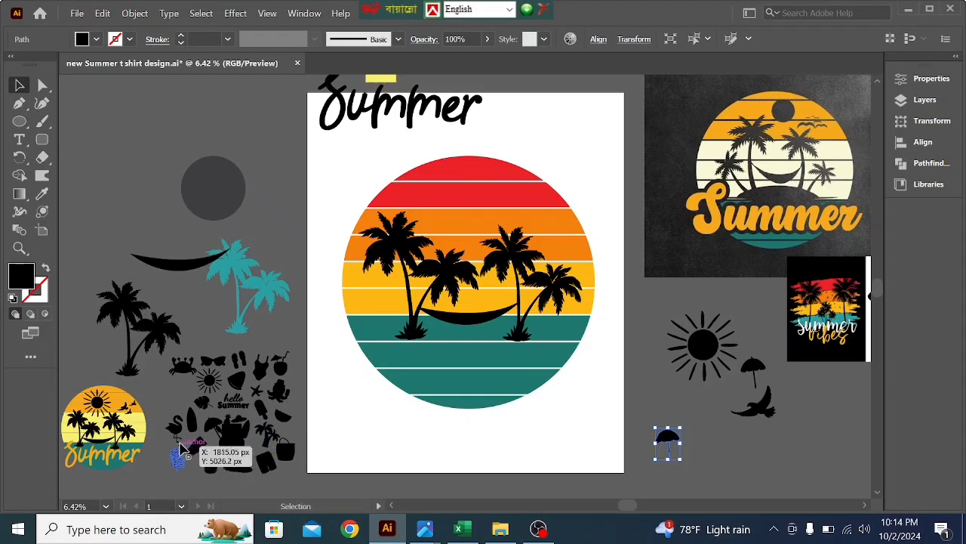
{"action": "left_click_drag", "start_coordinate": [295, 462], "coordinate": [696, 460]}
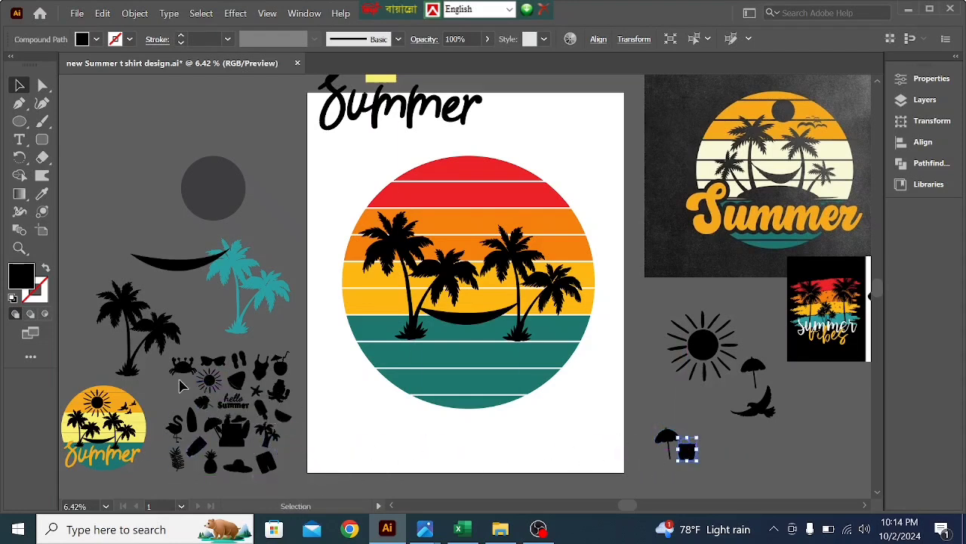
{"action": "left_click", "coordinate": [263, 470]}
{"action": "key", "text": "Delete"}
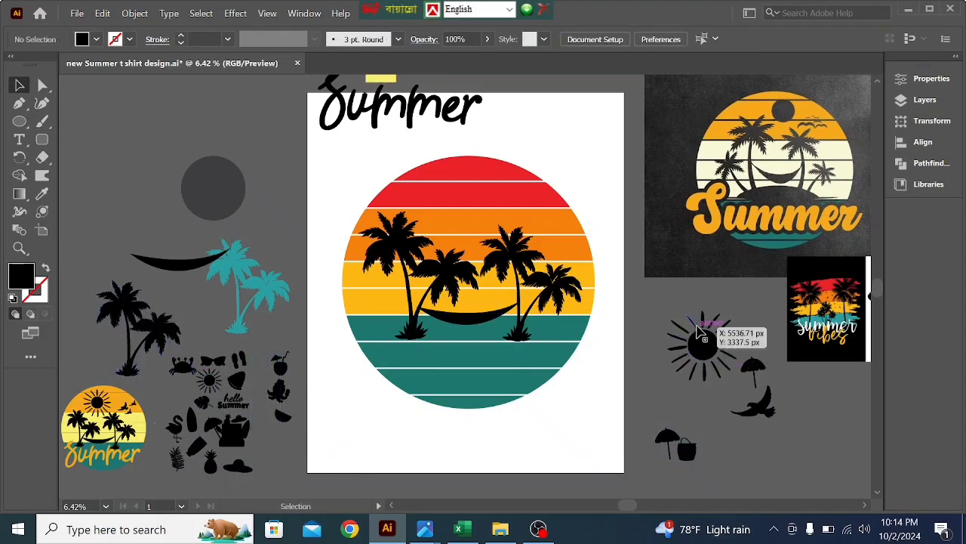
- Copy the rayed sun onto the upper part of the sunset circle above the palms and bring it to front
{"action": "left_click", "coordinate": [712, 347]}
{"action": "left_click_drag", "start_coordinate": [712, 344], "coordinate": [472, 201]}
{"action": "right_click", "coordinate": [472, 202]}
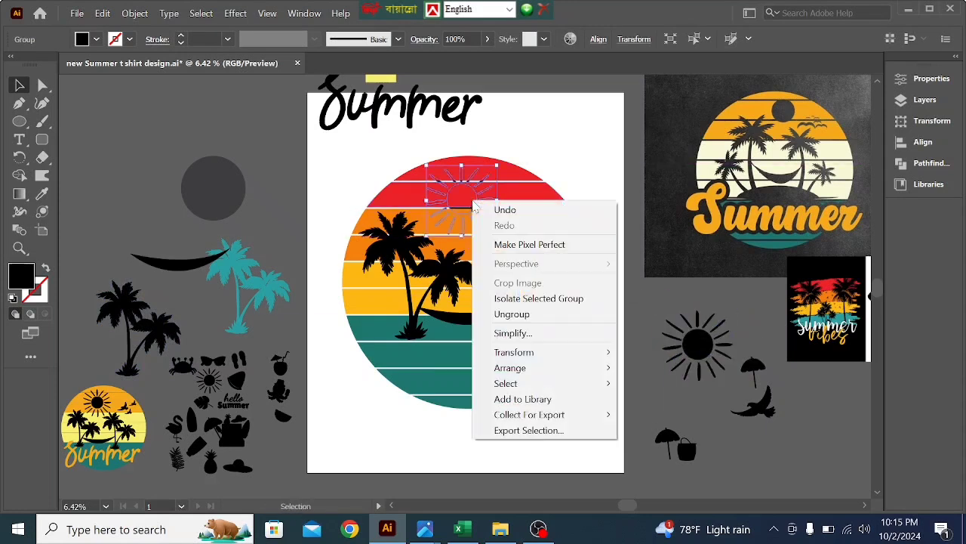
{"action": "mouse_move", "coordinate": [518, 370]}
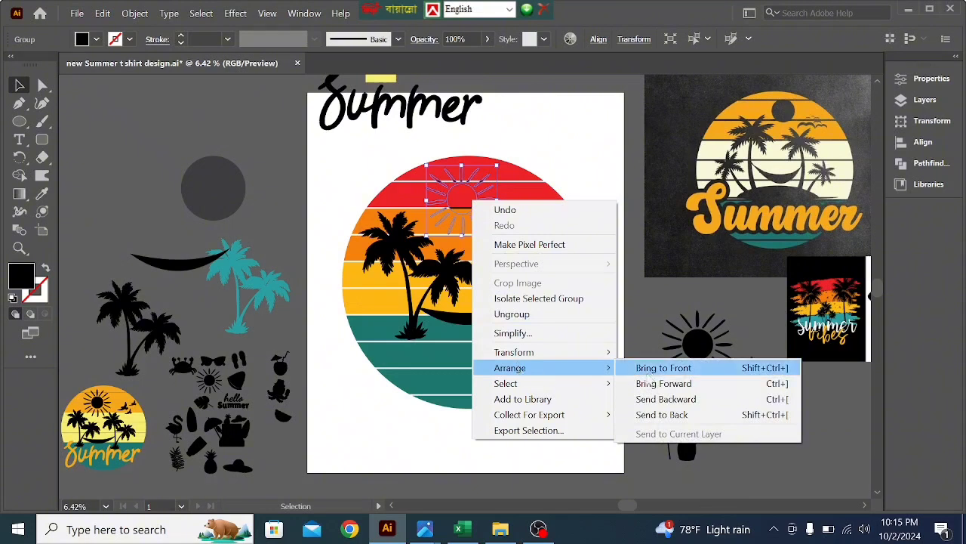
{"action": "left_click", "coordinate": [663, 368]}
{"action": "left_click_drag", "start_coordinate": [469, 212], "coordinate": [470, 209]}
{"action": "left_click", "coordinate": [617, 205]}
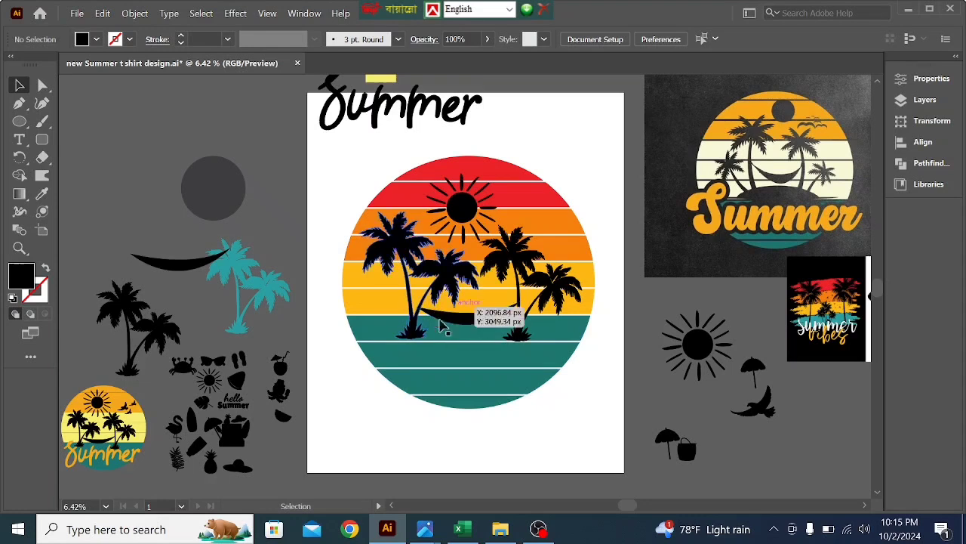
{"action": "left_click", "coordinate": [459, 225]}
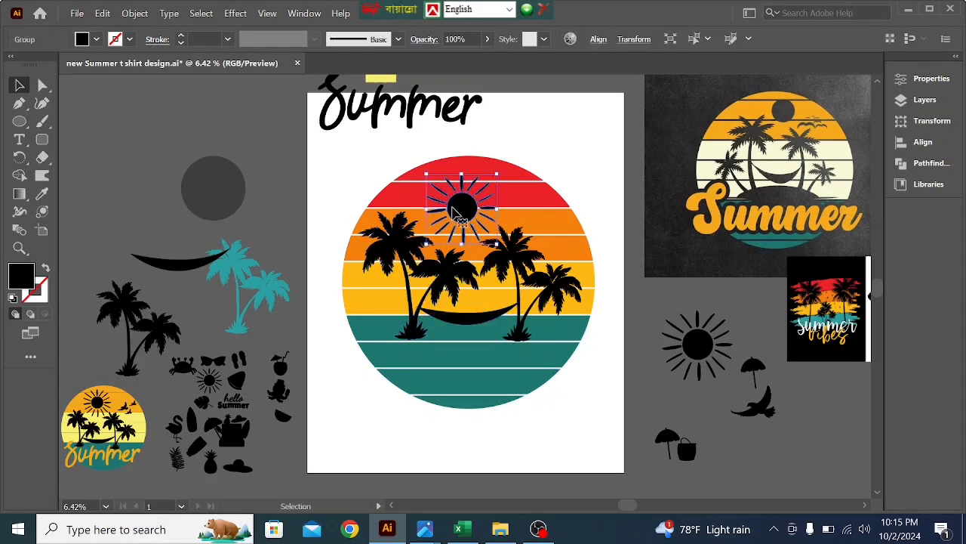
- Shrink the bird silhouette and duplicate it into a loose flock of three birds beside the beach bag
{"action": "left_click", "coordinate": [762, 407]}
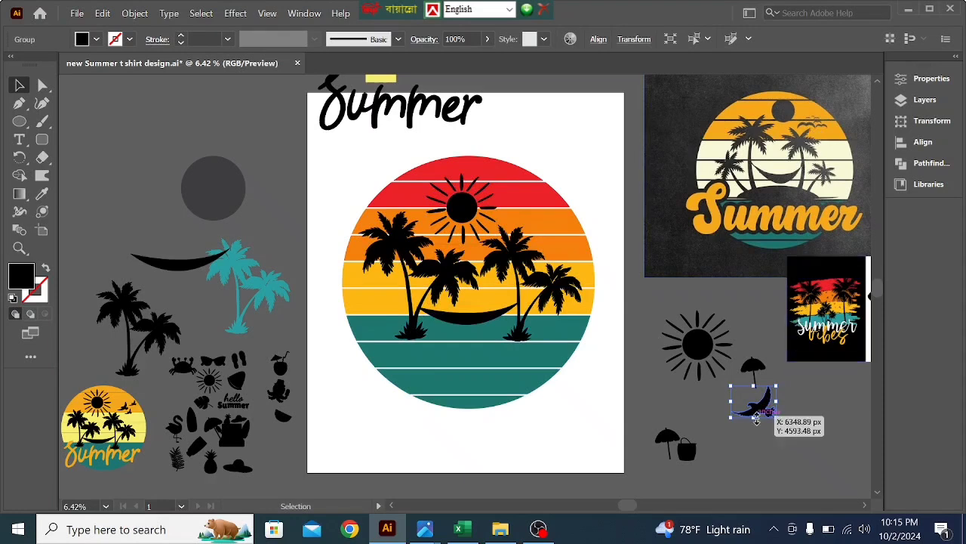
{"action": "left_click_drag", "start_coordinate": [775, 419], "coordinate": [811, 452]}
{"action": "key", "text": "Delete"}
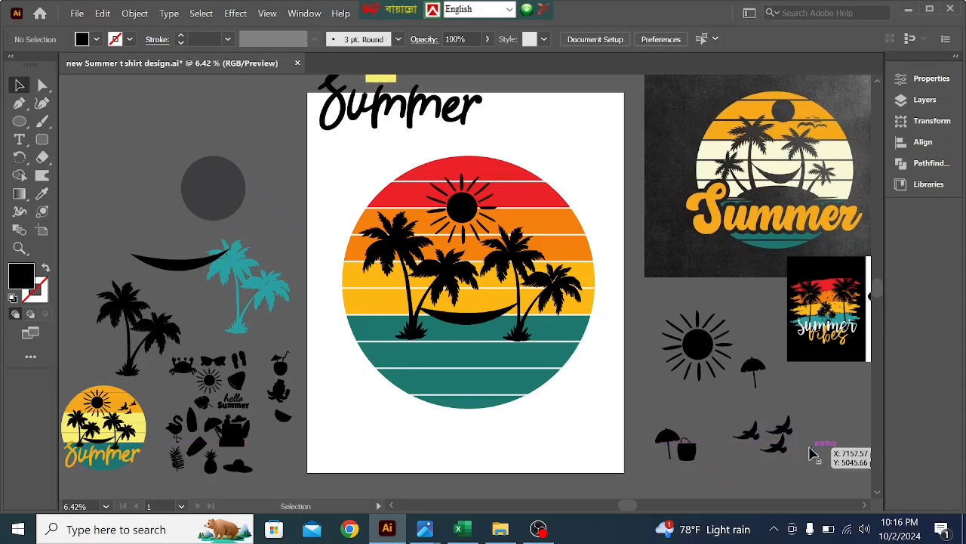
{"action": "left_click_drag", "start_coordinate": [776, 432], "coordinate": [774, 432]}
{"action": "left_click", "coordinate": [827, 434]}
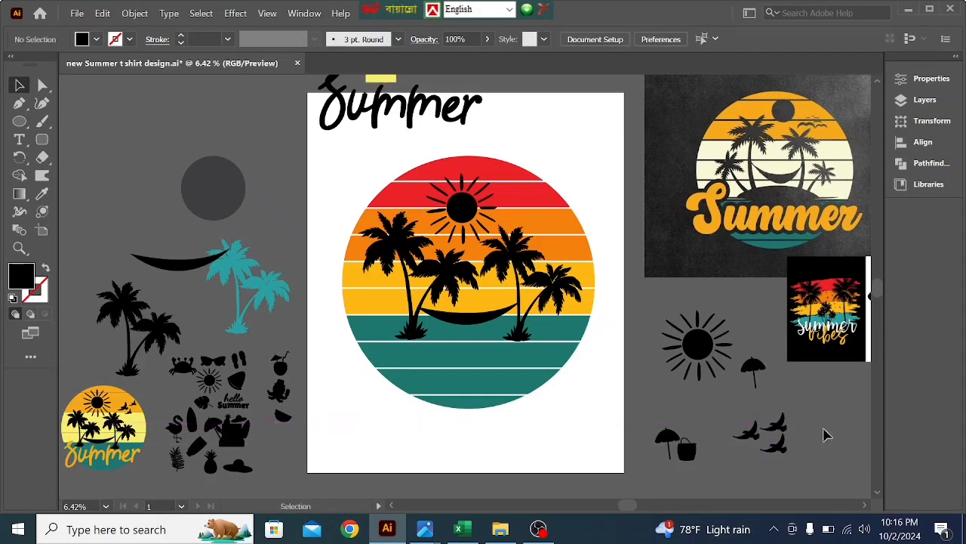
{"action": "left_click", "coordinate": [782, 445]}
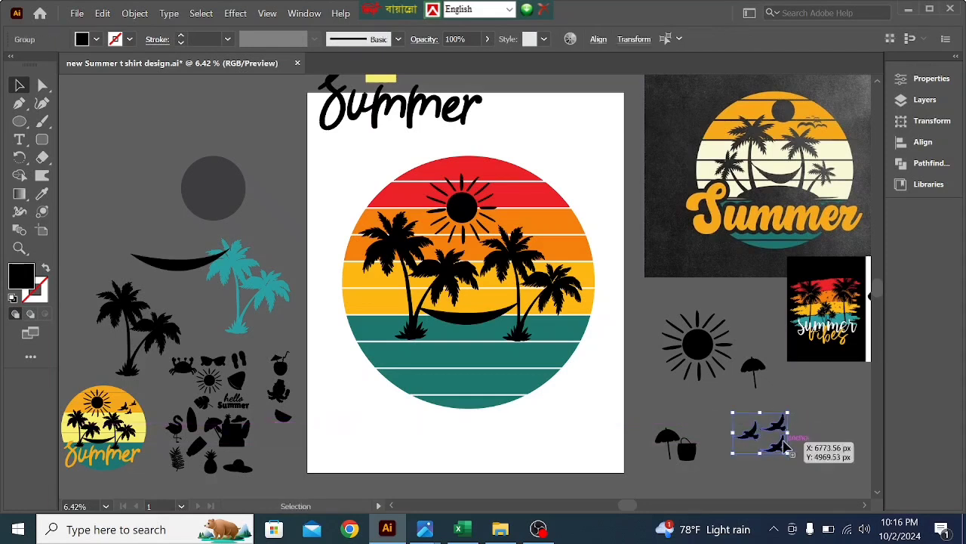
{"action": "left_click", "coordinate": [812, 441]}
- Move the leftmost bird slightly away from the other two and enlarge it
{"action": "left_click_drag", "start_coordinate": [752, 440], "coordinate": [744, 437]}
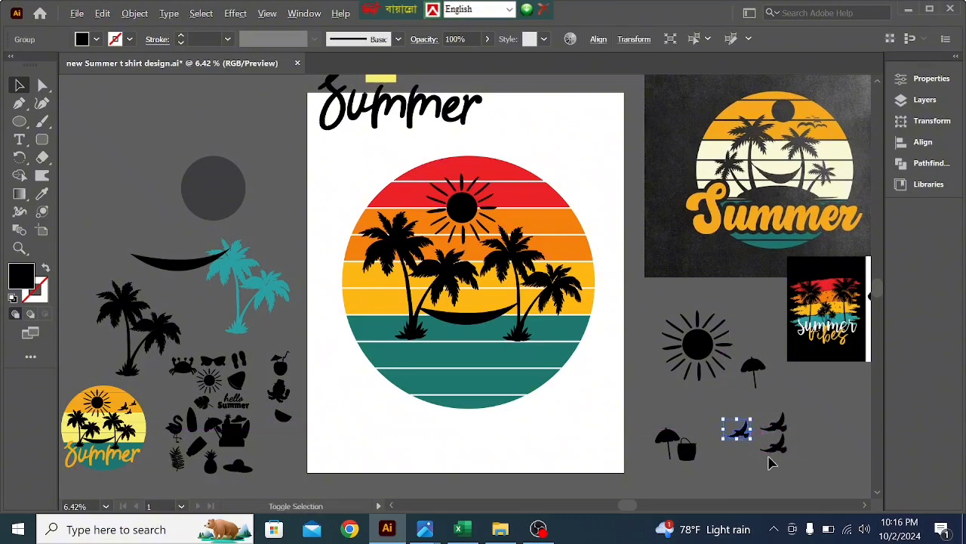
{"action": "left_click_drag", "start_coordinate": [753, 440], "coordinate": [758, 451]}
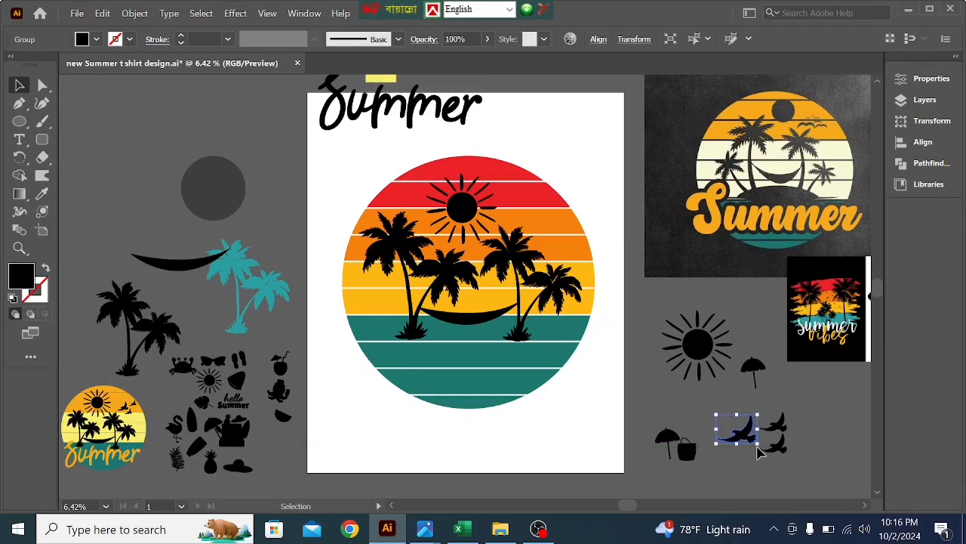
{"action": "left_click", "coordinate": [658, 415]}
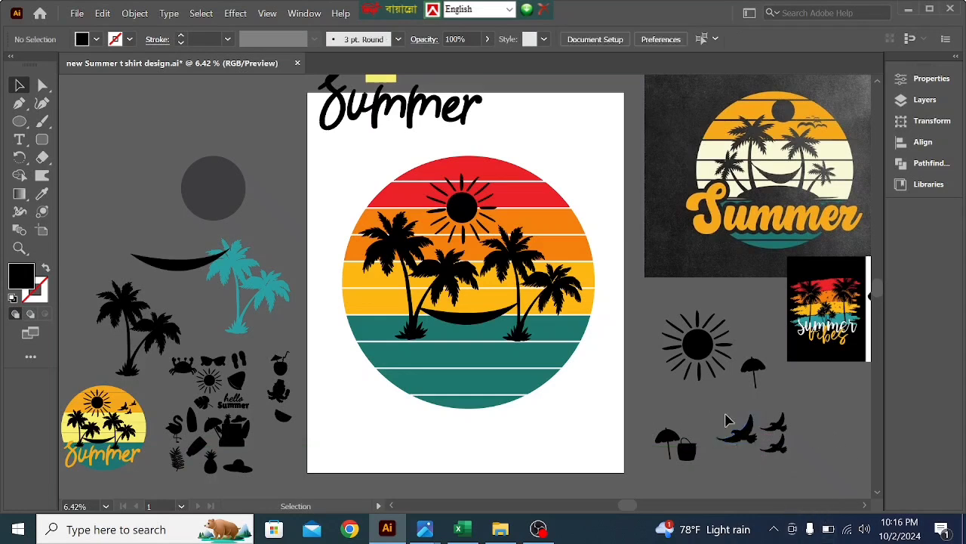
- Move all three birds onto the sunset circle above the right palm pair and bring them to front
{"action": "key", "text": "a"}
{"action": "left_click_drag", "start_coordinate": [727, 421], "coordinate": [785, 451]}
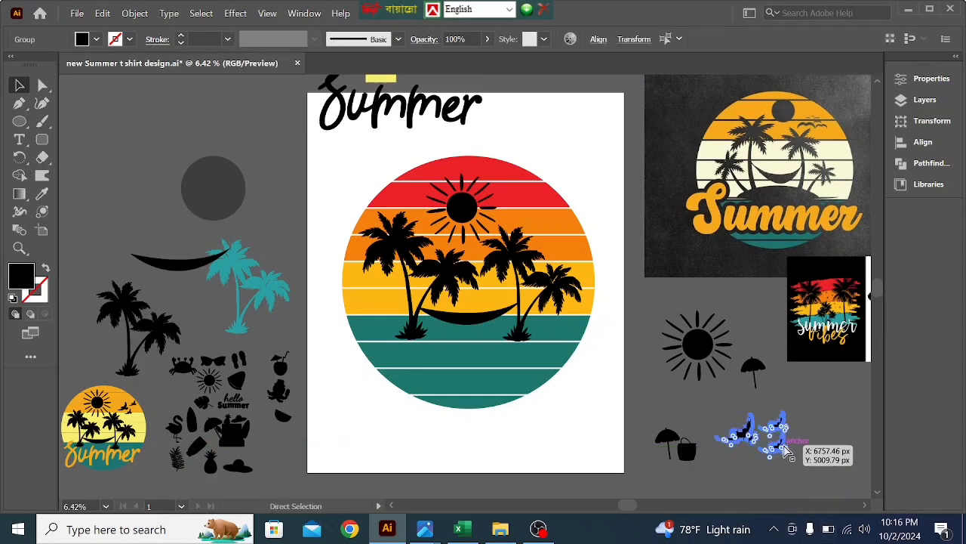
{"action": "key", "text": "v"}
{"action": "left_click_drag", "start_coordinate": [787, 453], "coordinate": [555, 235]}
{"action": "right_click", "coordinate": [554, 234]}
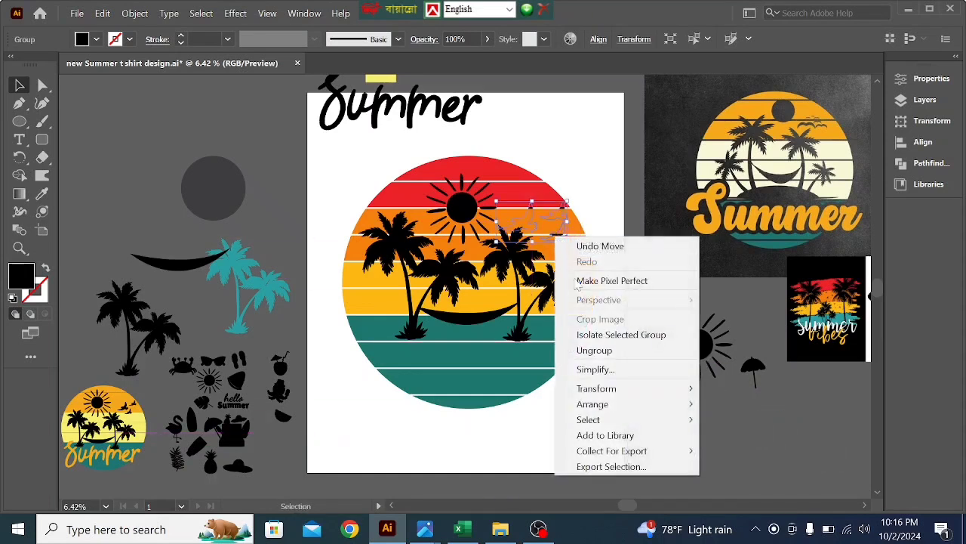
{"action": "mouse_move", "coordinate": [625, 407]}
{"action": "left_click", "coordinate": [743, 399]}
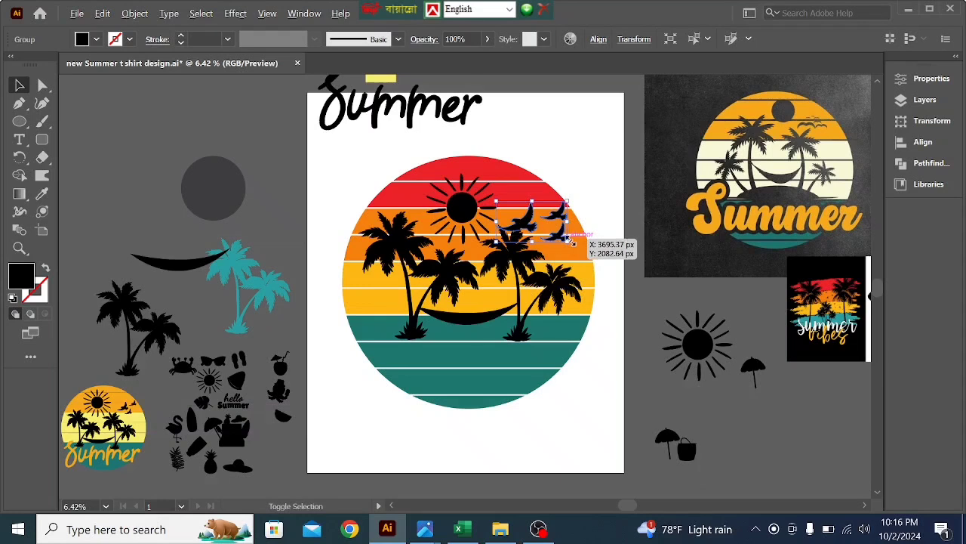
- Scale the birds down and position them on the top orange band beside the sun, undoing the accidental shift of the striped circle
{"action": "left_click_drag", "start_coordinate": [568, 240], "coordinate": [546, 223]}
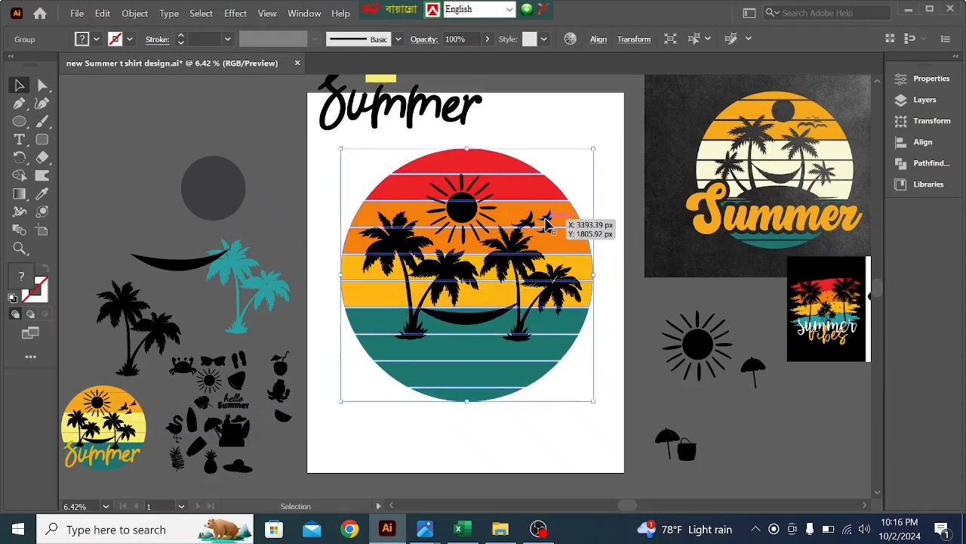
{"action": "key", "text": "ctrl+z"}
{"action": "left_click", "coordinate": [587, 218]}
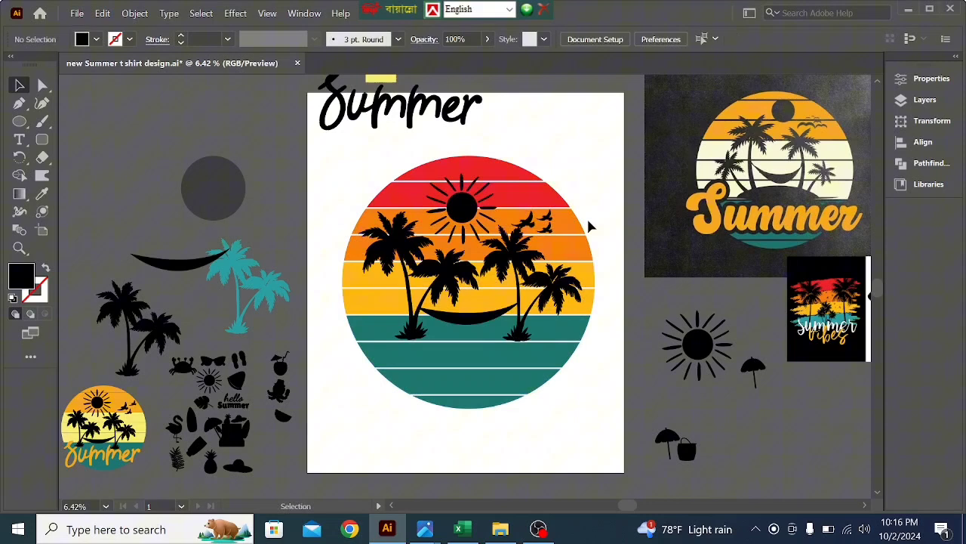
{"action": "left_click", "coordinate": [546, 218]}
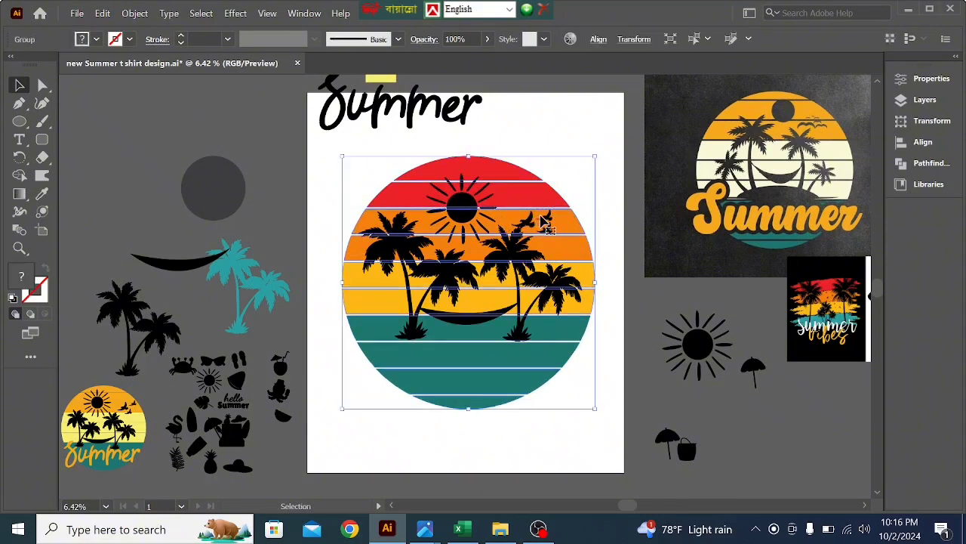
{"action": "mouse_move", "coordinate": [548, 221]}
{"action": "left_mouse_down"}
{"action": "mouse_move", "coordinate": [559, 224]}
{"action": "mouse_move", "coordinate": [554, 216]}
{"action": "left_mouse_up"}
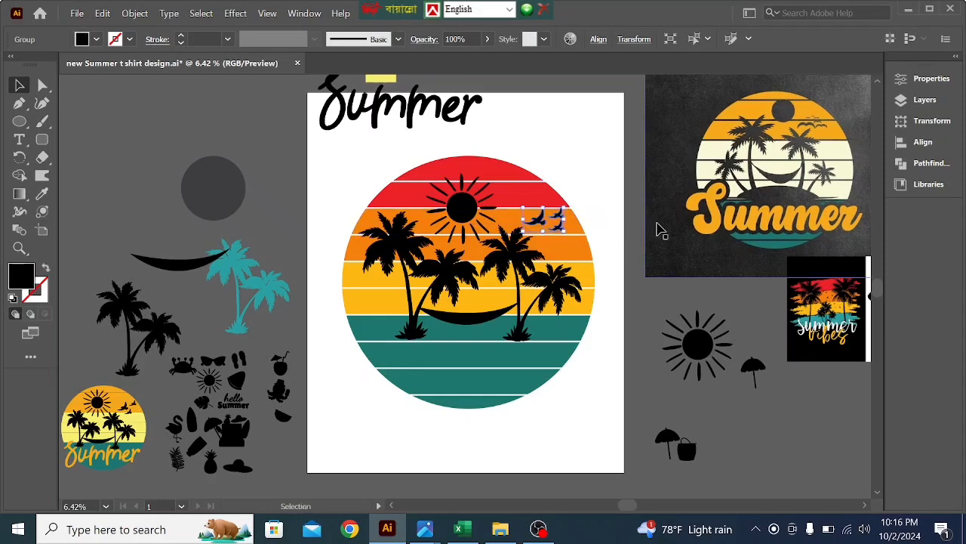
- Move the Summer lettering onto the lower part of the sunset circle and enlarge it to nearly the circle's width
{"action": "left_click", "coordinate": [618, 216]}
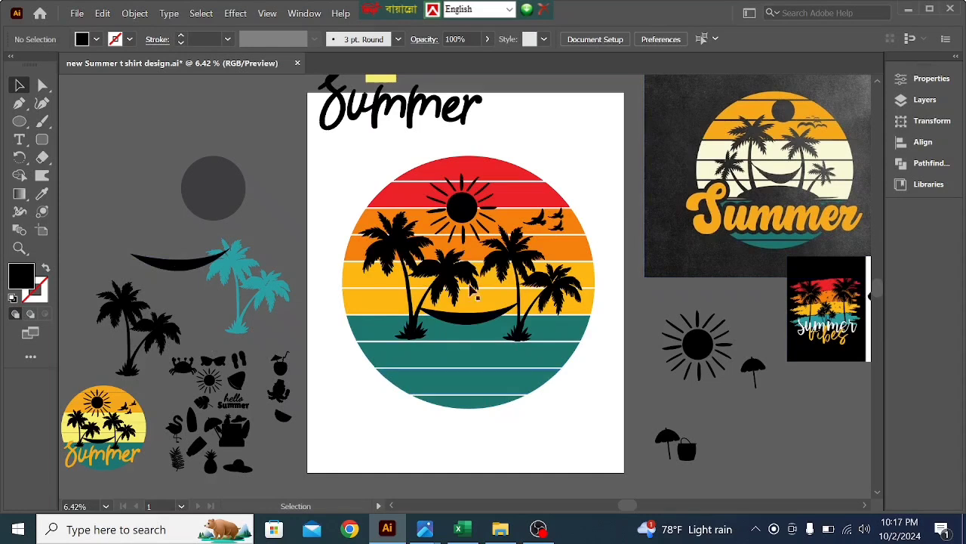
{"action": "left_click_drag", "start_coordinate": [415, 124], "coordinate": [491, 385]}
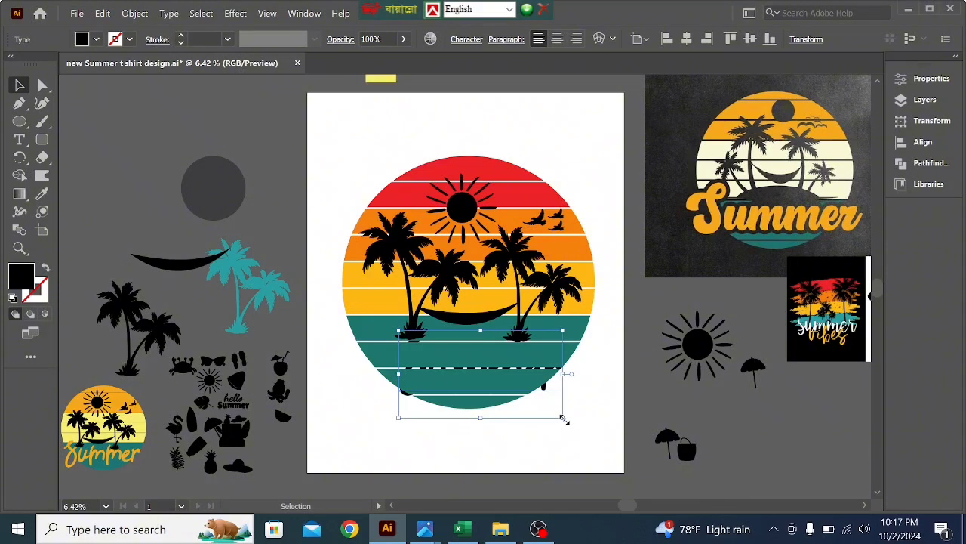
{"action": "left_click_drag", "start_coordinate": [563, 417], "coordinate": [598, 436]}
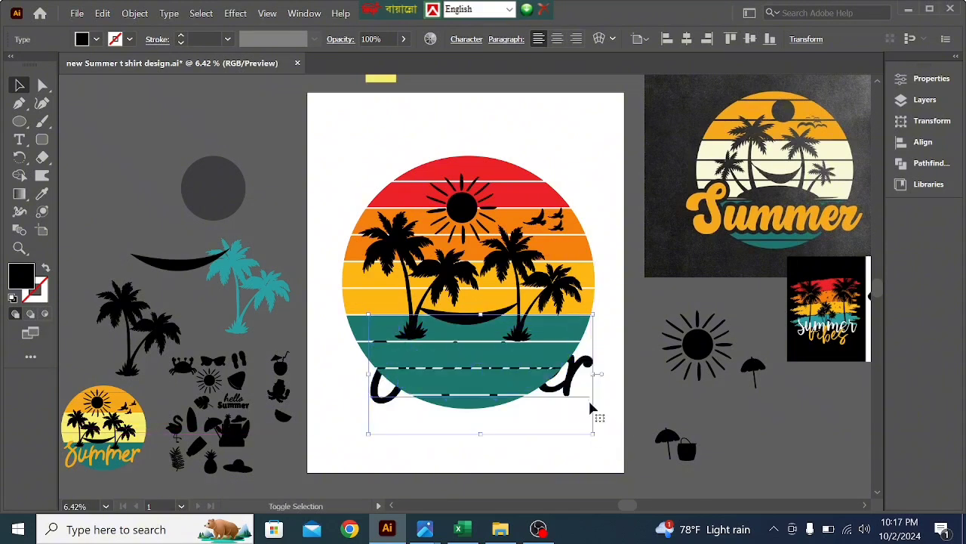
{"action": "left_click_drag", "start_coordinate": [568, 376], "coordinate": [556, 381]}
- Bring the Summer lettering to front and centre it across the teal bands of the circle
{"action": "right_click", "coordinate": [555, 382]}
{"action": "mouse_move", "coordinate": [614, 304]}
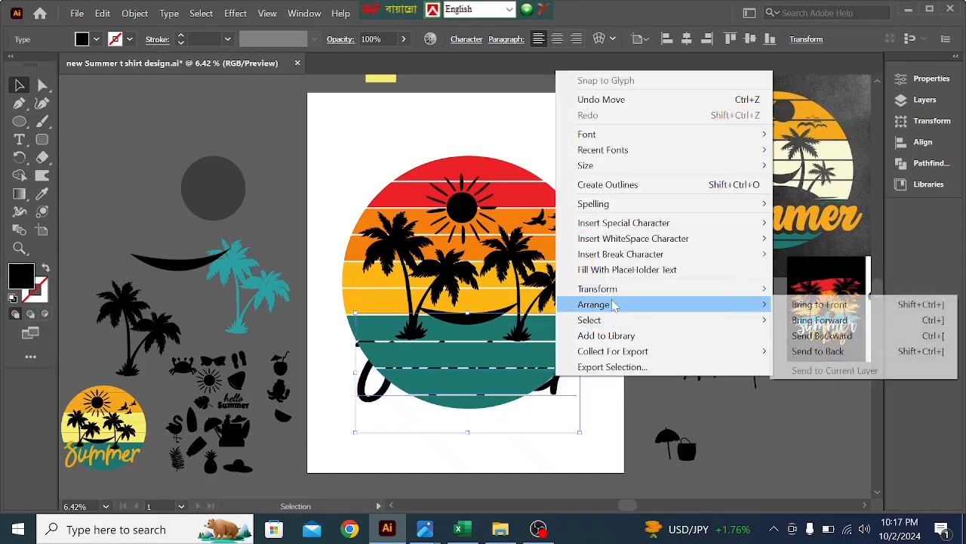
{"action": "left_click", "coordinate": [831, 305]}
{"action": "left_click_drag", "start_coordinate": [544, 382], "coordinate": [548, 381]}
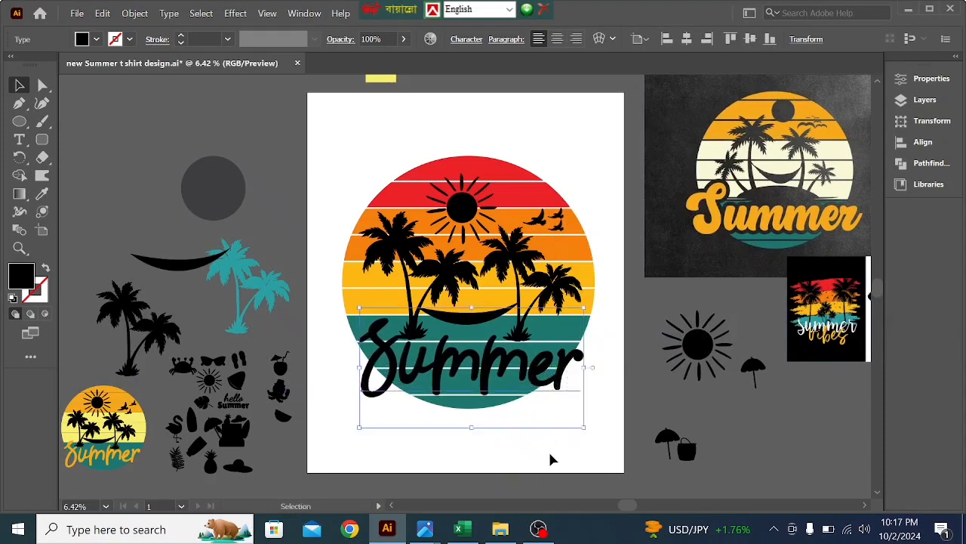
{"action": "left_click", "coordinate": [551, 459]}
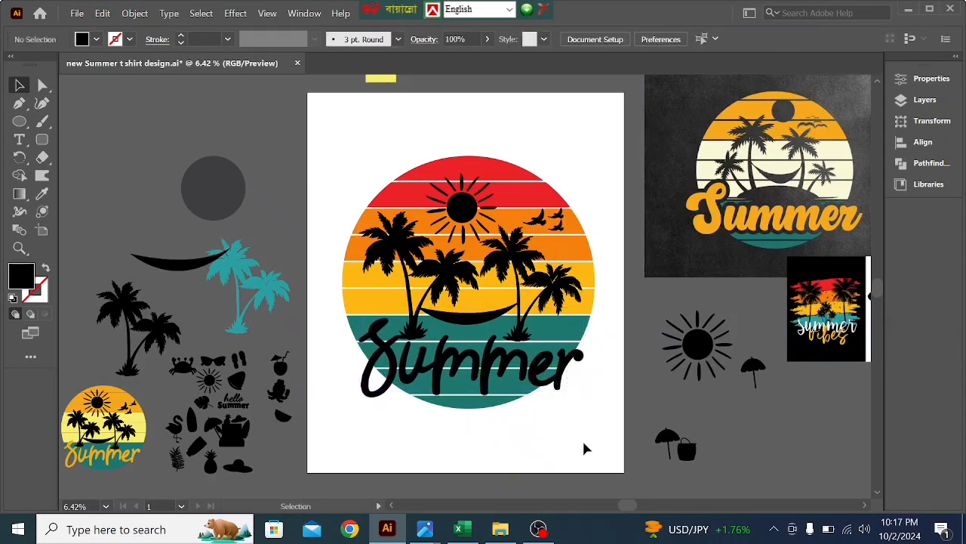
{"action": "left_click", "coordinate": [528, 366]}
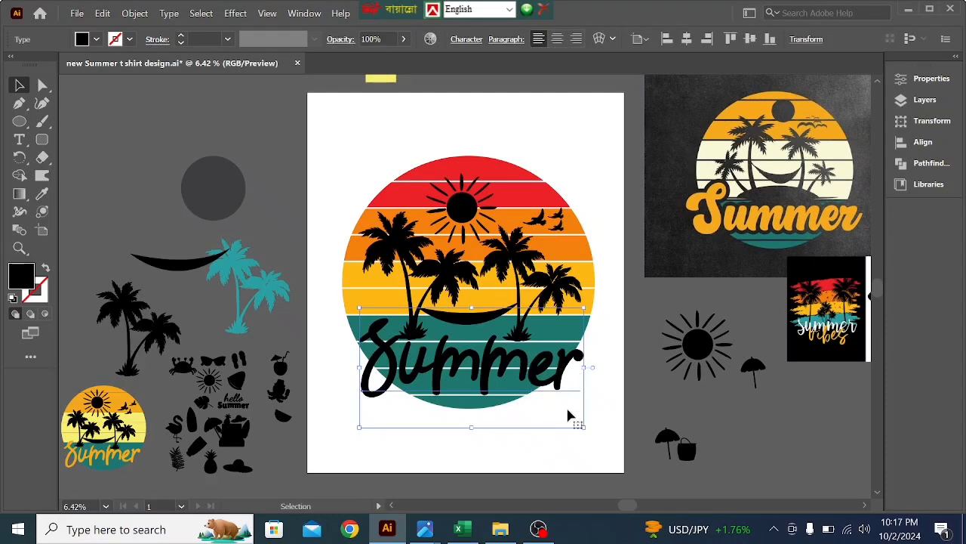
{"action": "left_click", "coordinate": [611, 306]}
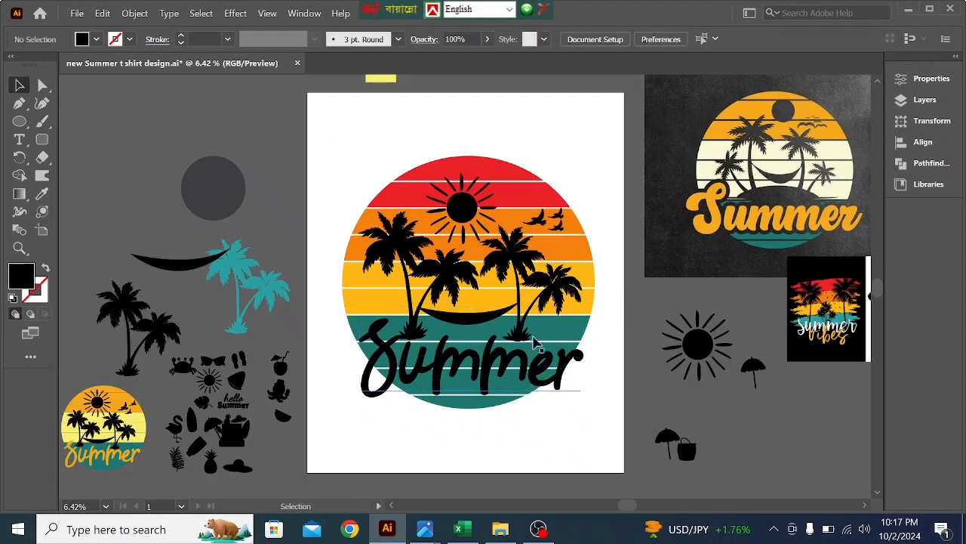
- Group the striped circle, silhouettes and Summer lettering into one object
{"action": "left_click_drag", "start_coordinate": [358, 147], "coordinate": [576, 420]}
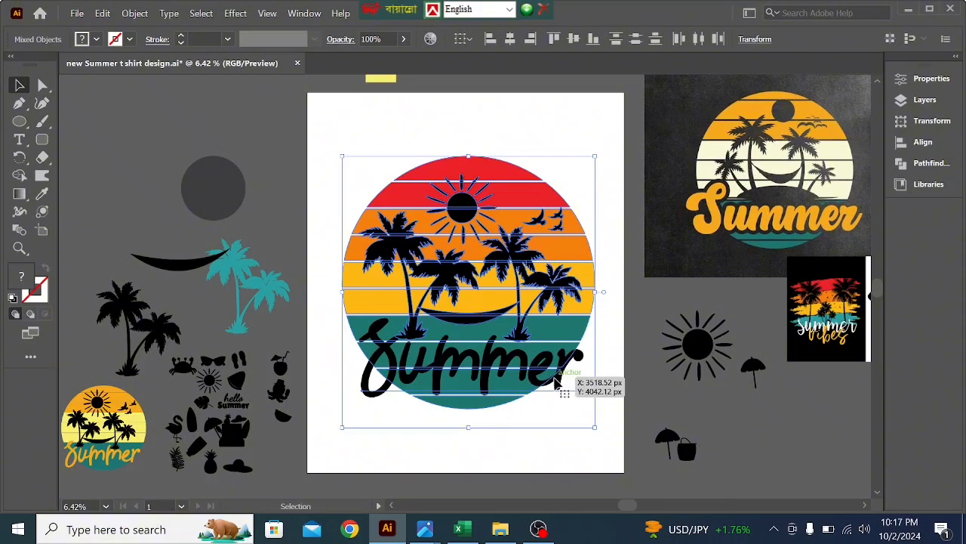
{"action": "key", "text": "a"}
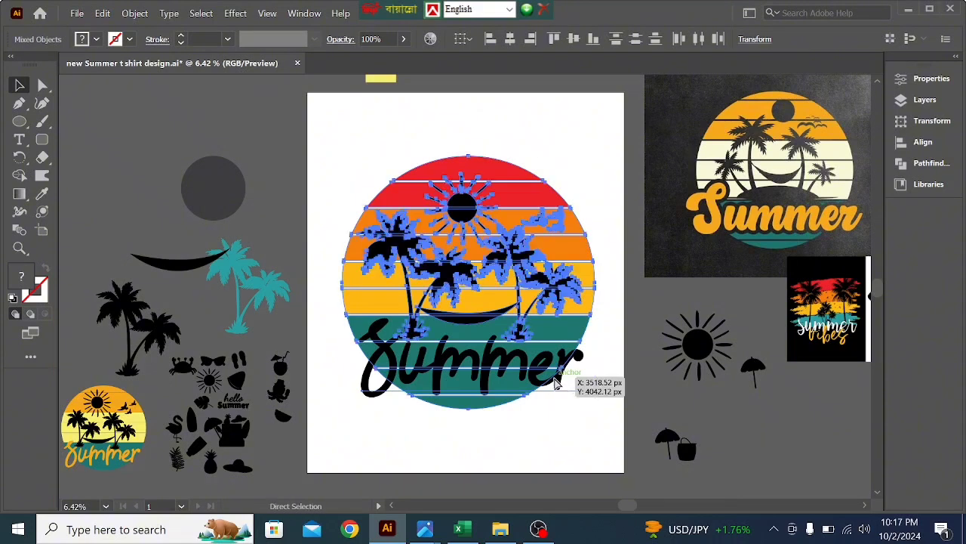
{"action": "key", "text": "ctrl+g"}
{"action": "key", "text": "v"}
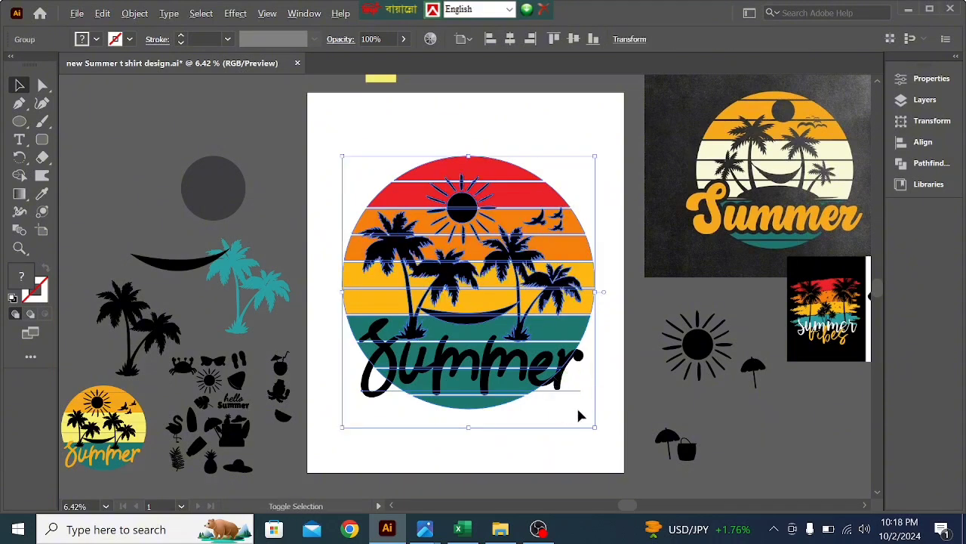
- Scale the grouped design down, place a copy on the pasteboard left of the artboard, and enlarge the artboard version slightly
{"action": "left_click_drag", "start_coordinate": [598, 429], "coordinate": [568, 363]}
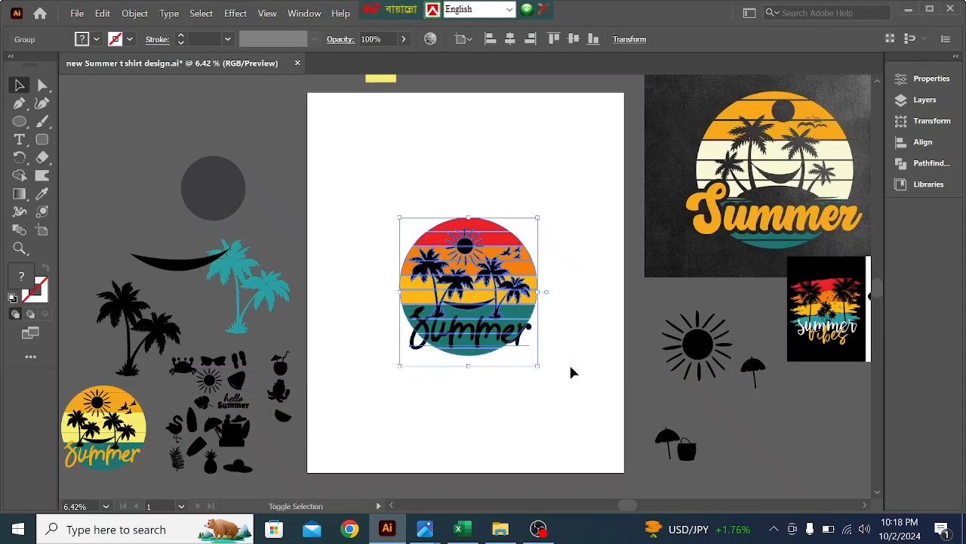
{"action": "mouse_move", "coordinate": [498, 338]}
{"action": "left_mouse_down"}
{"action": "mouse_move", "coordinate": [255, 257]}
{"action": "mouse_move", "coordinate": [169, 192]}
{"action": "mouse_move", "coordinate": [158, 200]}
{"action": "mouse_move", "coordinate": [245, 217]}
{"action": "mouse_move", "coordinate": [544, 324]}
{"action": "mouse_move", "coordinate": [516, 337]}
{"action": "left_mouse_up"}
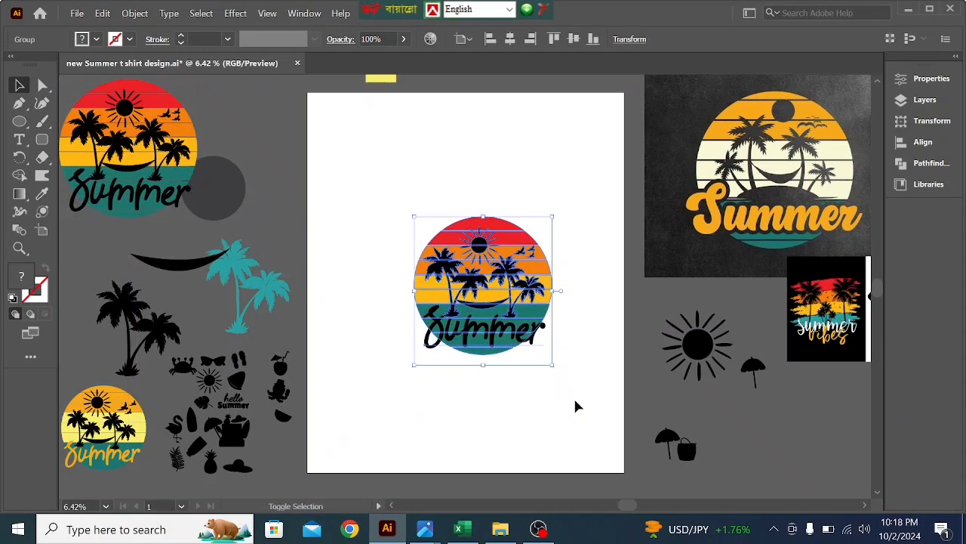
{"action": "left_click_drag", "start_coordinate": [553, 366], "coordinate": [582, 406]}
{"action": "mouse_move", "coordinate": [523, 346]}
{"action": "left_mouse_down"}
{"action": "mouse_move", "coordinate": [520, 330]}
{"action": "mouse_move", "coordinate": [529, 333]}
{"action": "mouse_move", "coordinate": [521, 326]}
{"action": "mouse_move", "coordinate": [517, 336]}
{"action": "left_mouse_up"}
{"action": "left_click", "coordinate": [544, 398]}
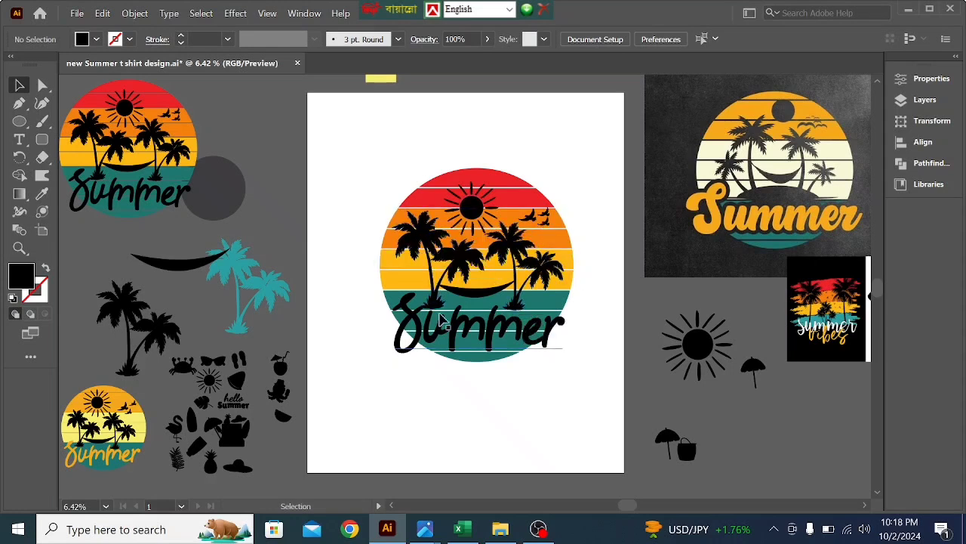
- Ungroup the artboard design and group its palms, hammock, sun and birds without the striped circle
{"action": "left_click", "coordinate": [514, 259]}
{"action": "right_click", "coordinate": [508, 252]}
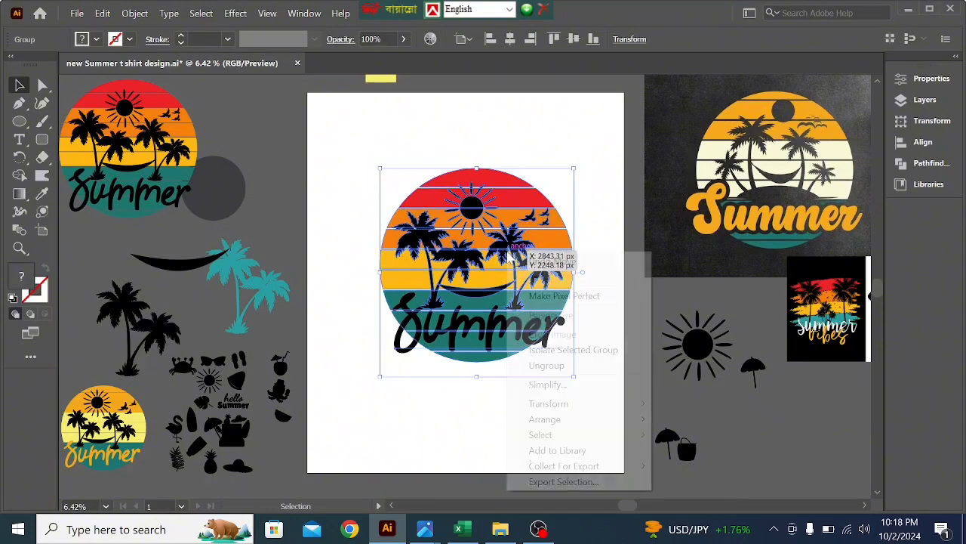
{"action": "left_click", "coordinate": [546, 365]}
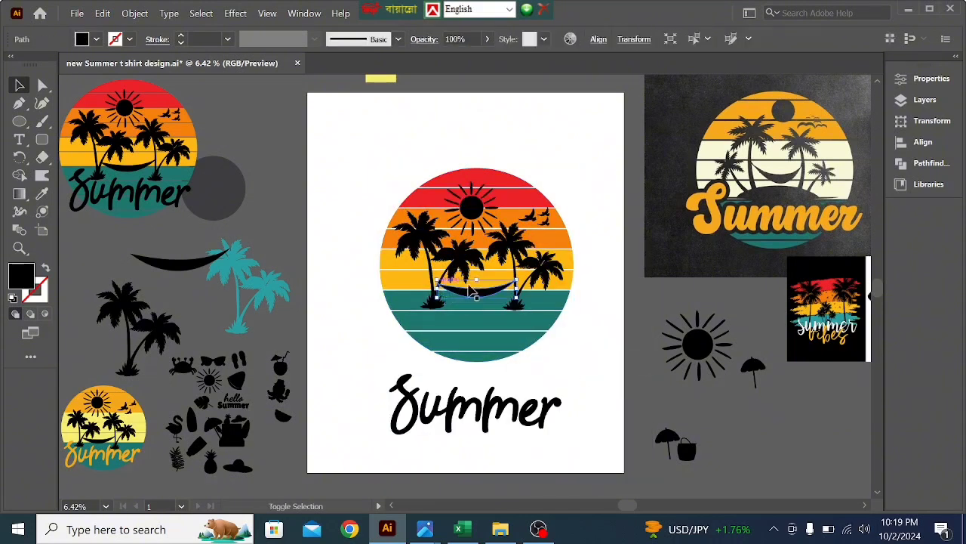
{"action": "left_click", "coordinate": [535, 264], "text": "shift"}
{"action": "left_click", "coordinate": [472, 214], "text": "shift"}
{"action": "left_click", "coordinate": [527, 218], "text": "shift"}
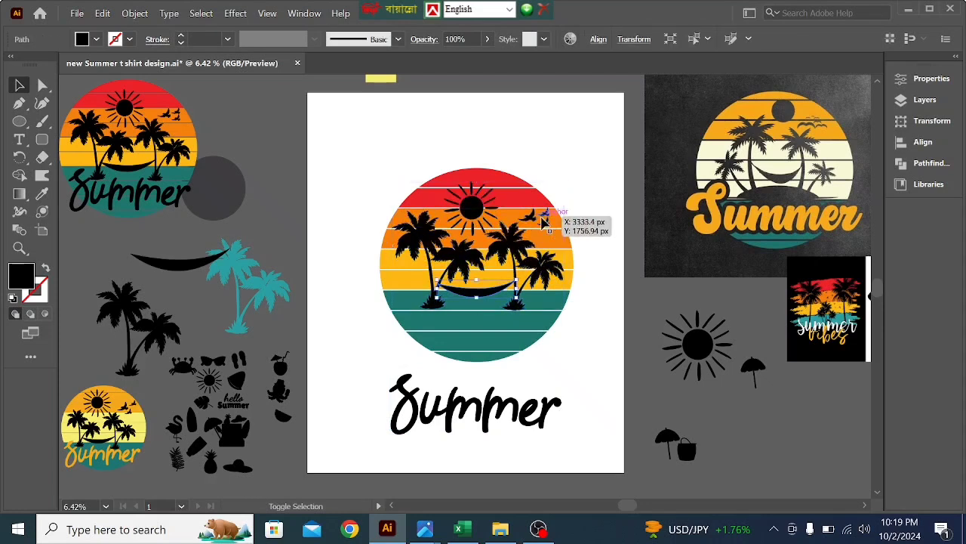
{"action": "right_click", "coordinate": [524, 218]}
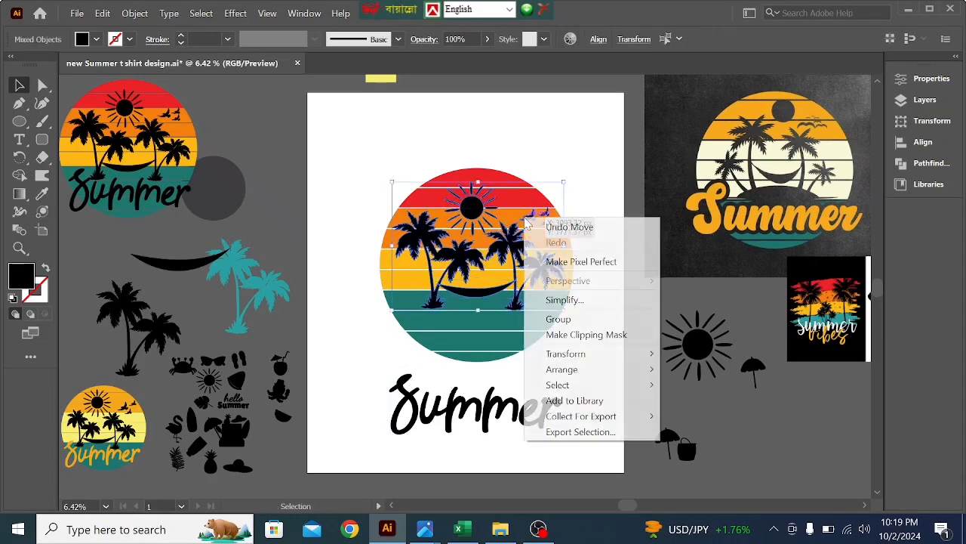
{"action": "left_click", "coordinate": [563, 317]}
- Move the Summer lettering back over the teal bands and group it with the black silhouettes
{"action": "left_click_drag", "start_coordinate": [540, 401], "coordinate": [544, 338]}
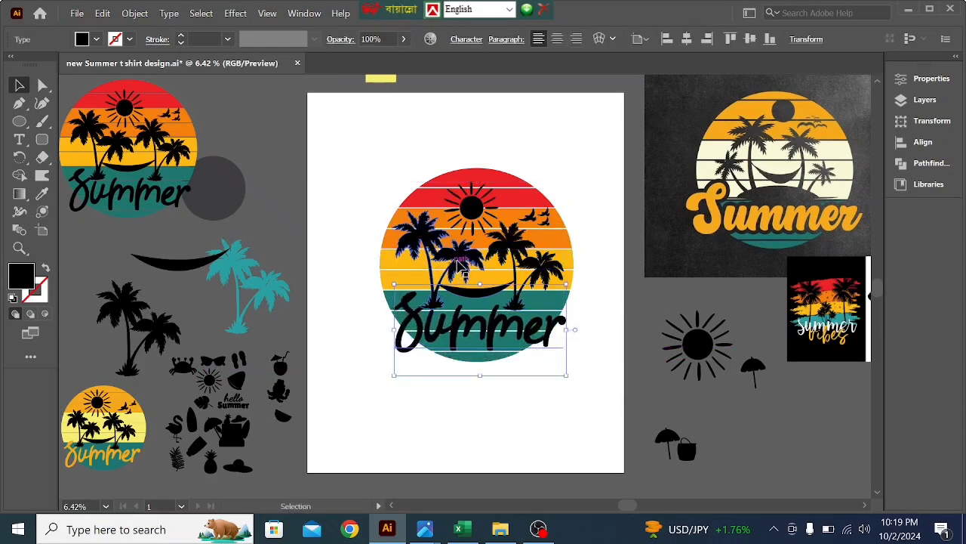
{"action": "left_click", "coordinate": [484, 227], "text": "shift"}
{"action": "right_click", "coordinate": [462, 327]}
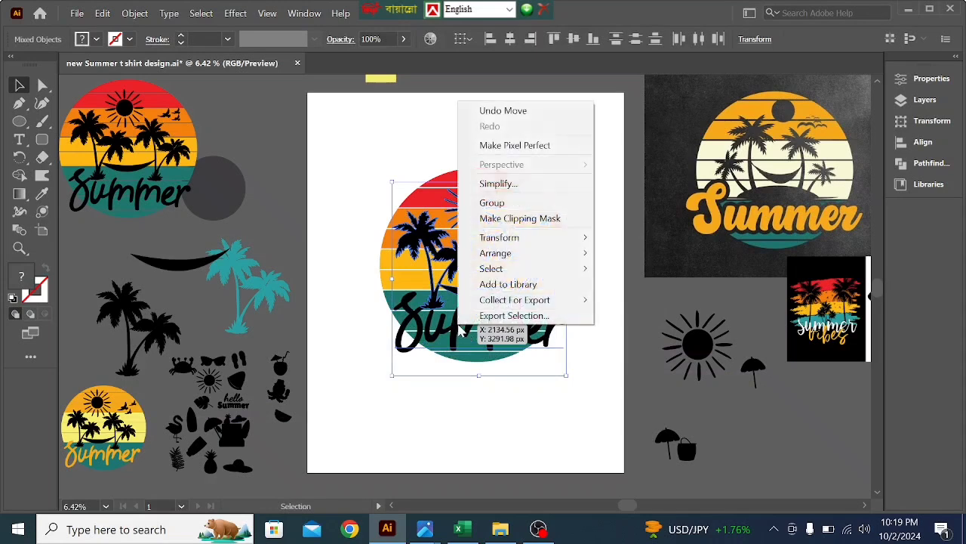
{"action": "left_click", "coordinate": [514, 204]}
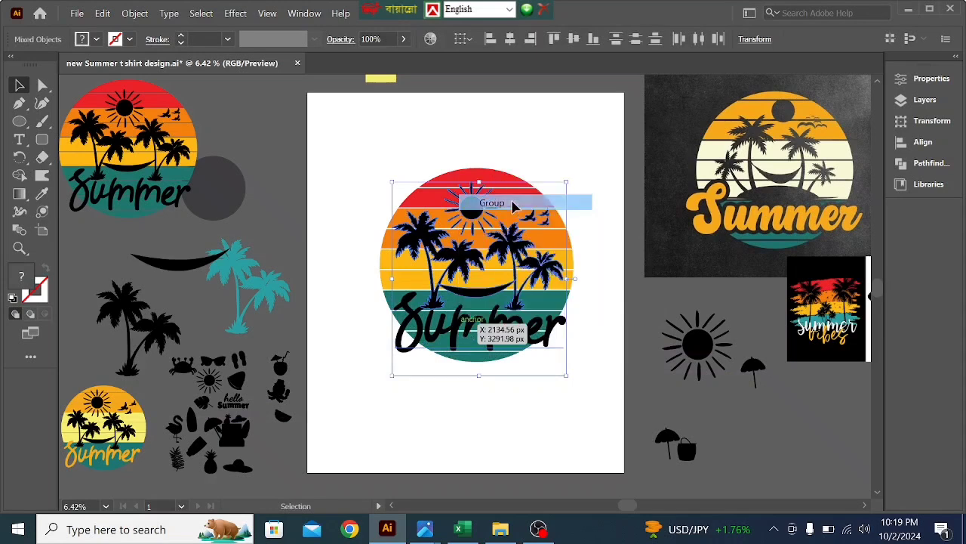
- Undo the accidental shift and cut the grouped silhouettes and Summer lettering from the striped circle
{"action": "left_click", "coordinate": [523, 390]}
{"action": "mouse_move", "coordinate": [493, 304]}
{"action": "left_mouse_down"}
{"action": "mouse_move", "coordinate": [491, 330]}
{"action": "mouse_move", "coordinate": [491, 282]}
{"action": "mouse_move", "coordinate": [492, 292]}
{"action": "left_mouse_up"}
{"action": "key", "text": "ctrl+z"}
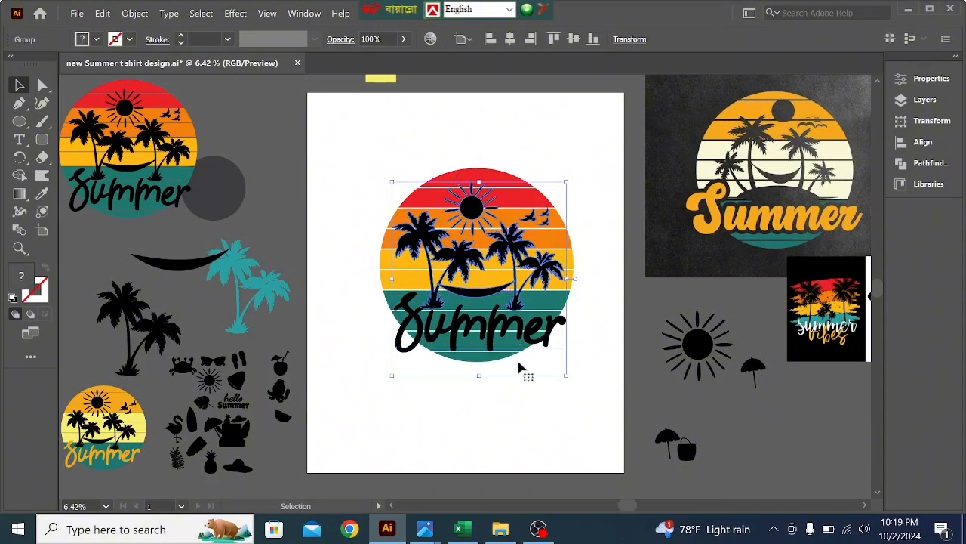
{"action": "left_click", "coordinate": [518, 382]}
{"action": "left_click", "coordinate": [476, 302]}
{"action": "key", "text": "a"}
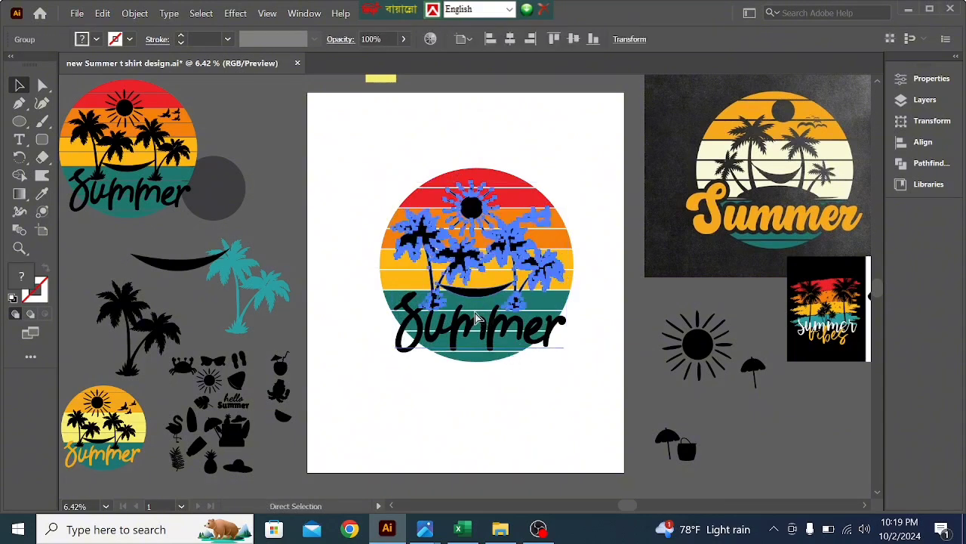
{"action": "key", "text": "Delete"}
{"action": "key", "text": "v"}
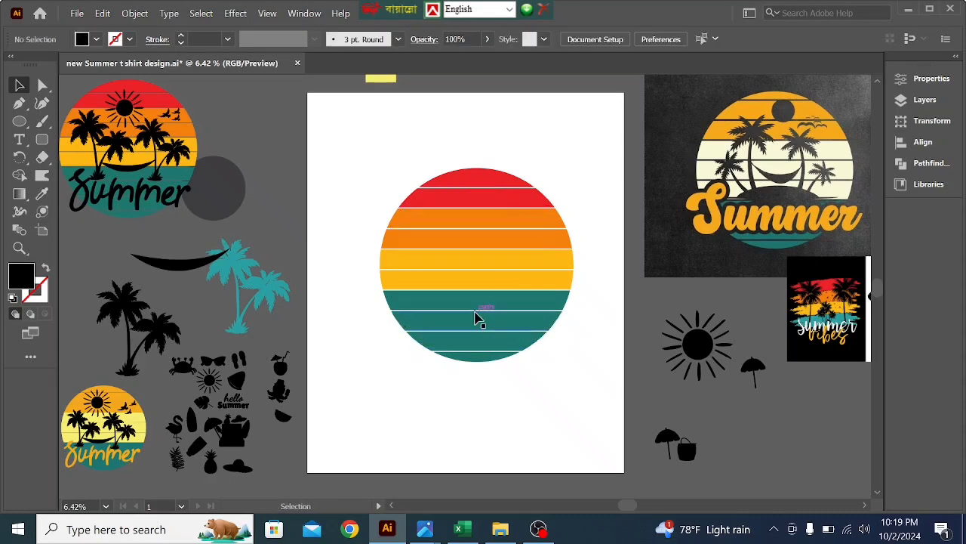
- Create an opacity mask on the striped circle from the Transparency settings and turn off Clip
{"action": "left_click", "coordinate": [305, 14]}
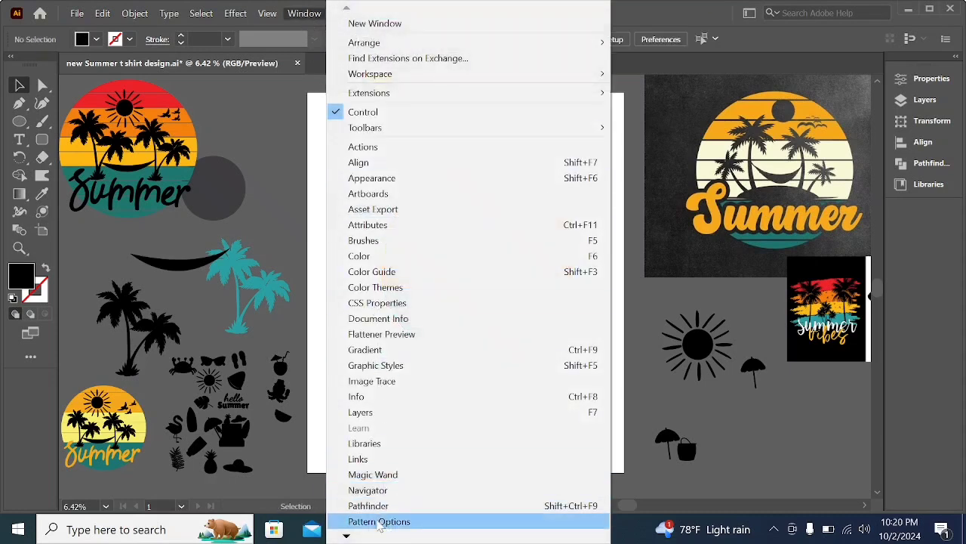
{"action": "mouse_move", "coordinate": [346, 536]}
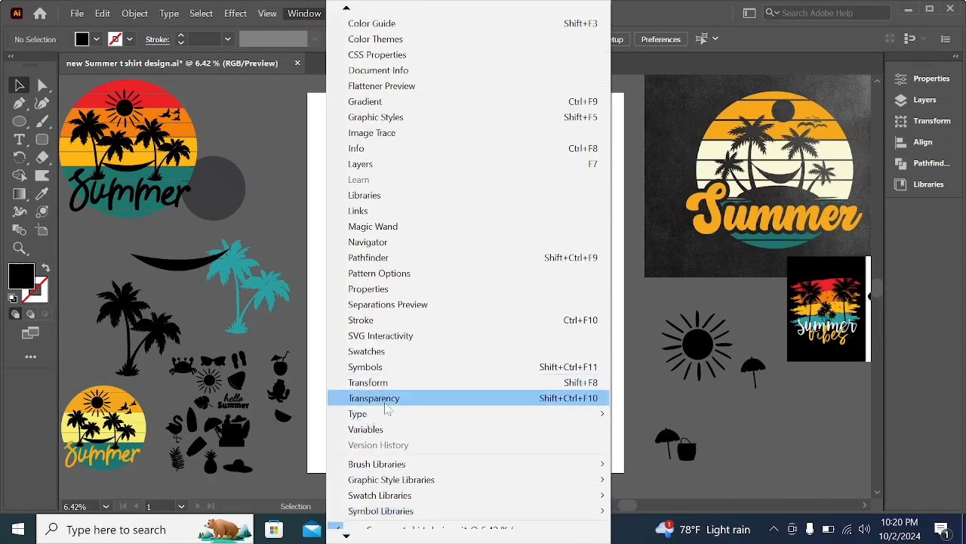
{"action": "left_click", "coordinate": [375, 399]}
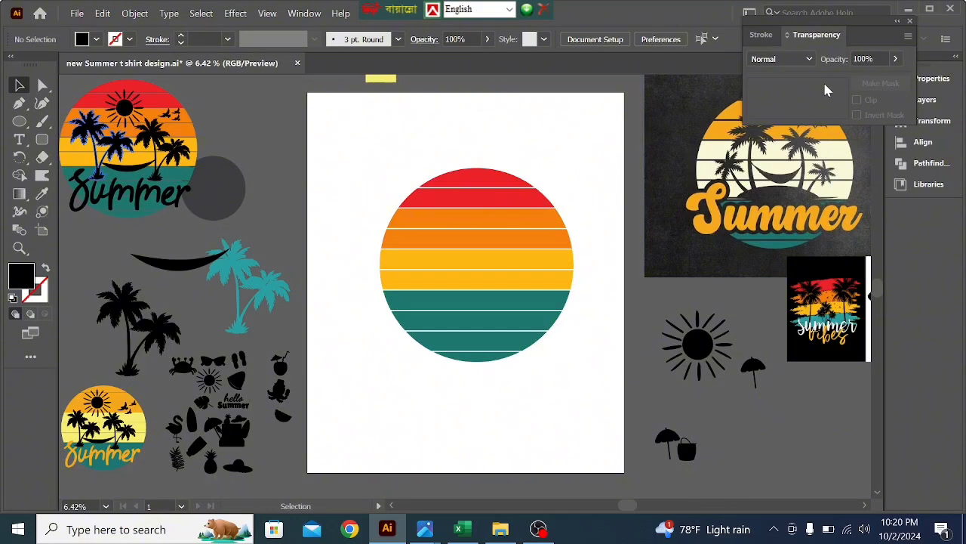
{"action": "left_click", "coordinate": [464, 274]}
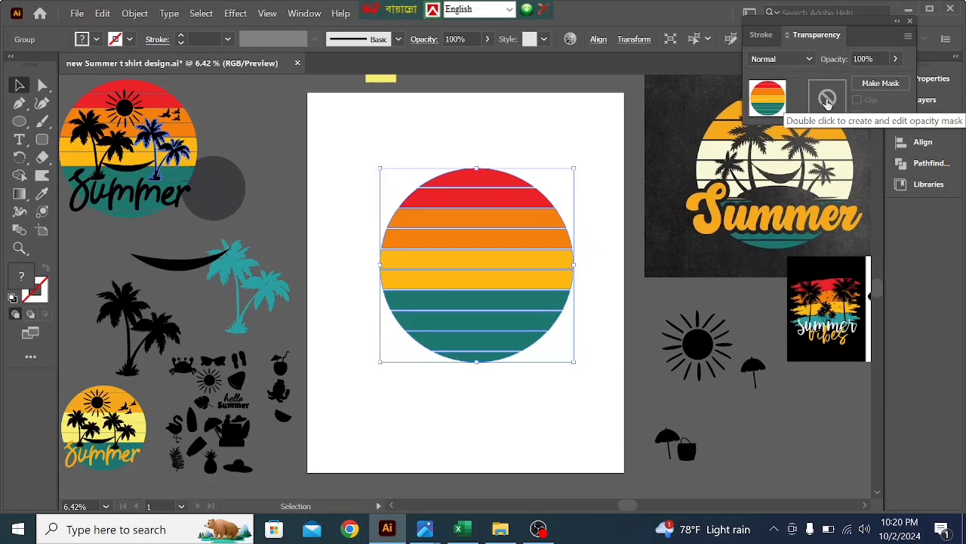
{"action": "left_click", "coordinate": [487, 424]}
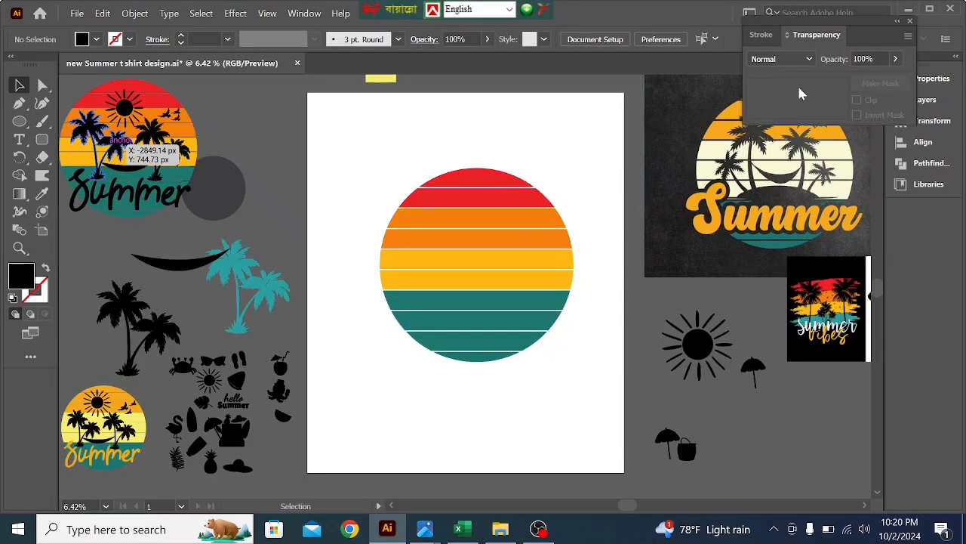
{"action": "left_click", "coordinate": [505, 312]}
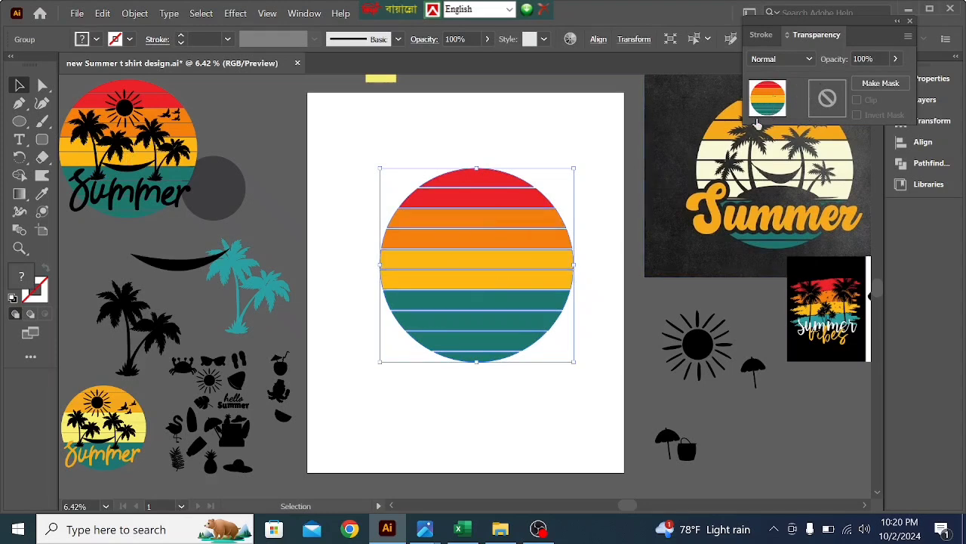
{"action": "double_click", "coordinate": [828, 102]}
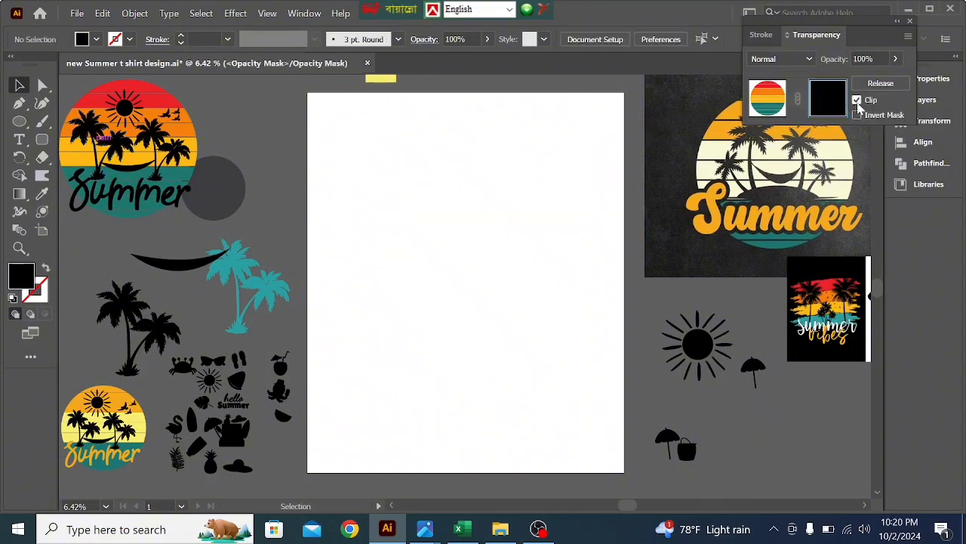
{"action": "left_click", "coordinate": [856, 100]}
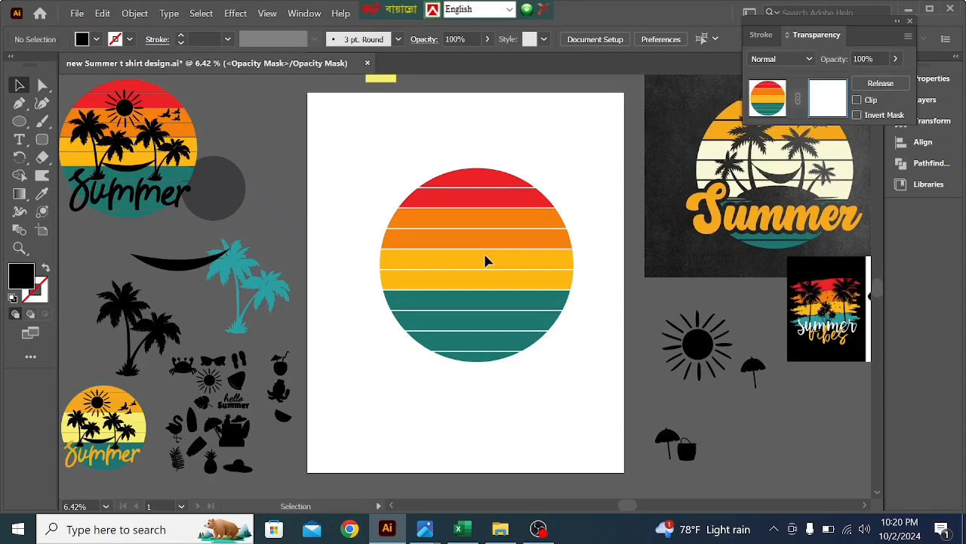
- Paste the cut silhouettes and lettering in front inside the opacity mask and return to editing the artwork
{"action": "key", "text": "a"}
{"action": "key", "text": "ctrl+f"}
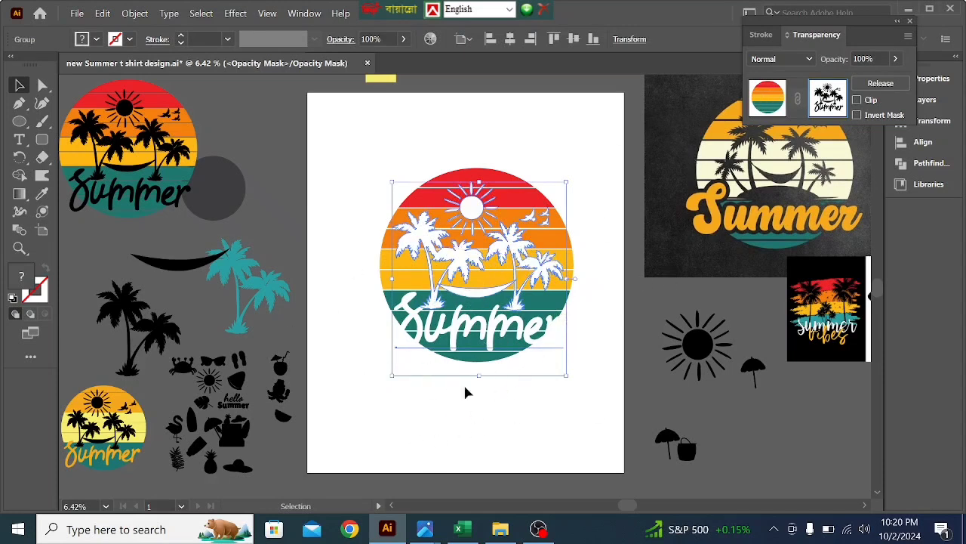
{"action": "left_click", "coordinate": [767, 102]}
{"action": "left_click", "coordinate": [597, 324]}
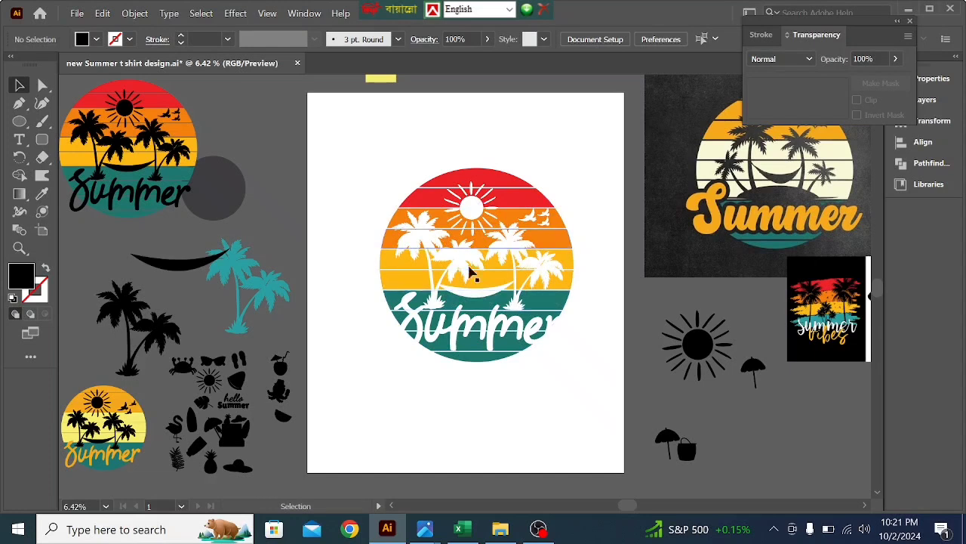
- Place a copy of the masked sunset circle on the grey pasteboard at the right of the artboard
{"action": "left_click_drag", "start_coordinate": [365, 146], "coordinate": [839, 460]}
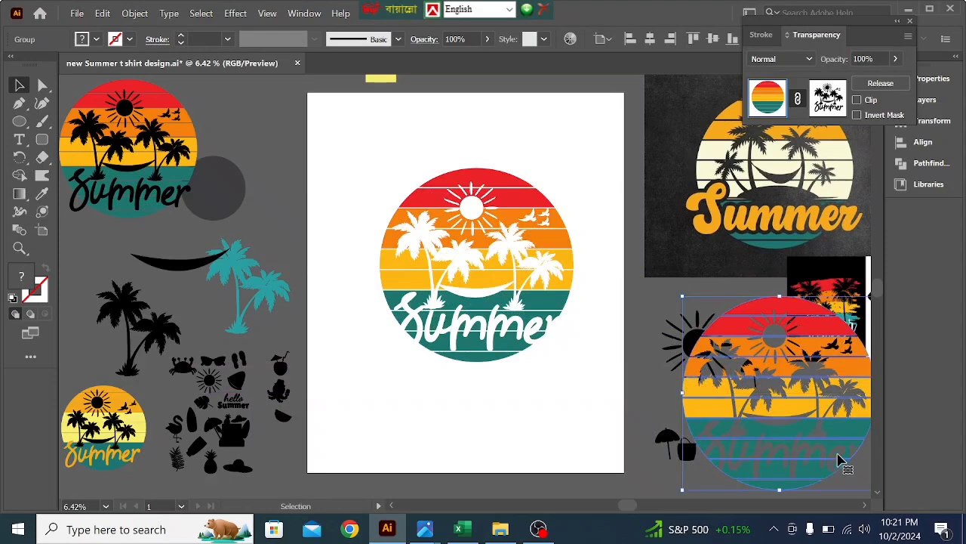
{"action": "left_click", "coordinate": [508, 410]}
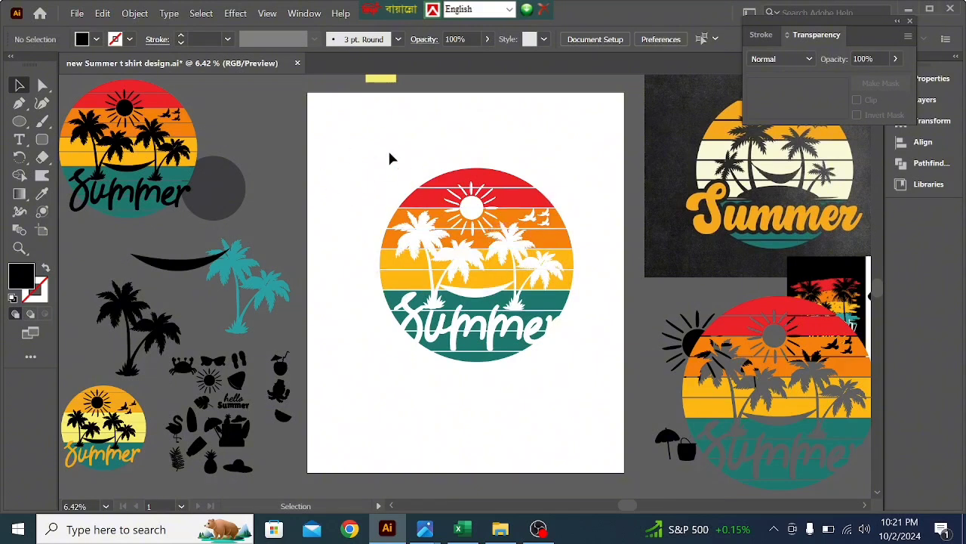
- Draw a tall black rectangle covering most of the artboard and send it behind the striped sunset circle
{"action": "left_click", "coordinate": [20, 122]}
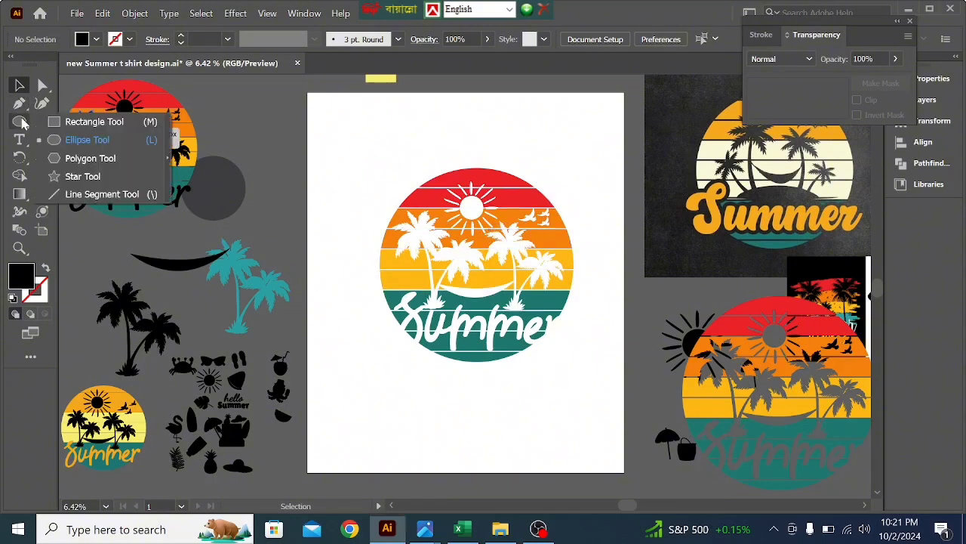
{"action": "left_click", "coordinate": [93, 121]}
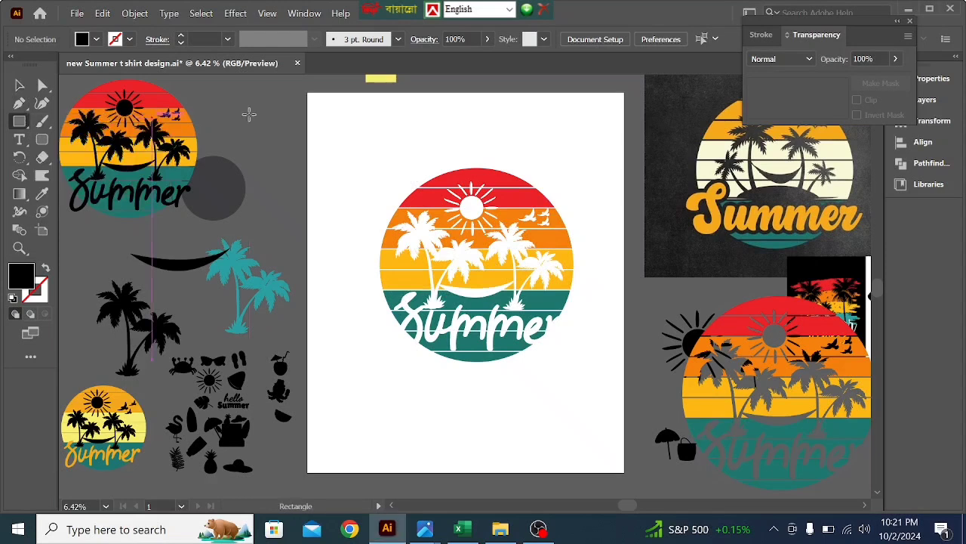
{"action": "left_click_drag", "start_coordinate": [332, 108], "coordinate": [609, 460]}
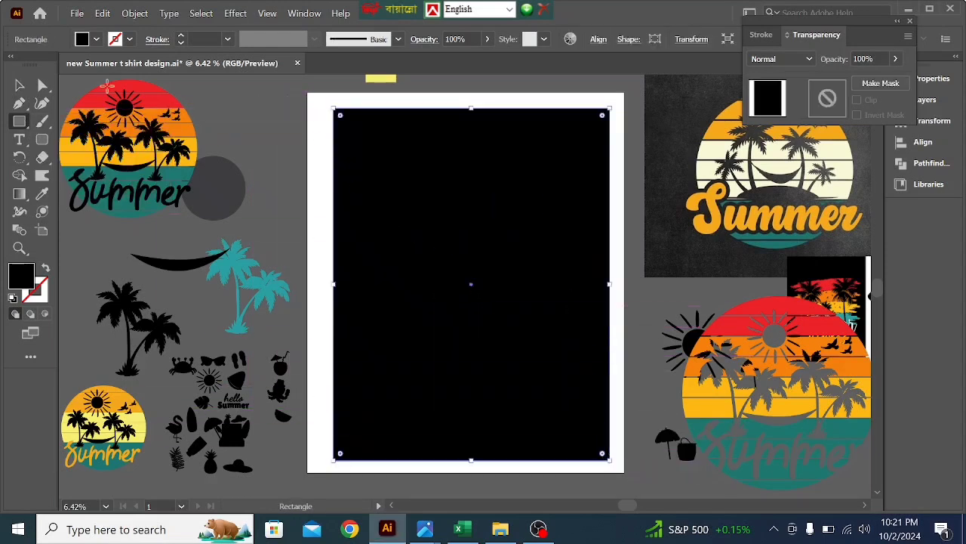
{"action": "left_click", "coordinate": [20, 85]}
{"action": "right_click", "coordinate": [376, 241]}
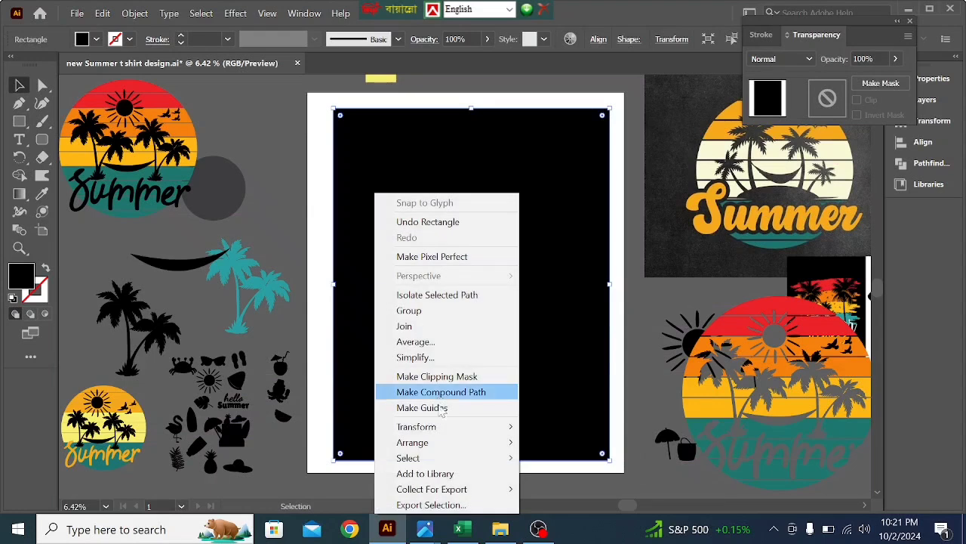
{"action": "mouse_move", "coordinate": [428, 444]}
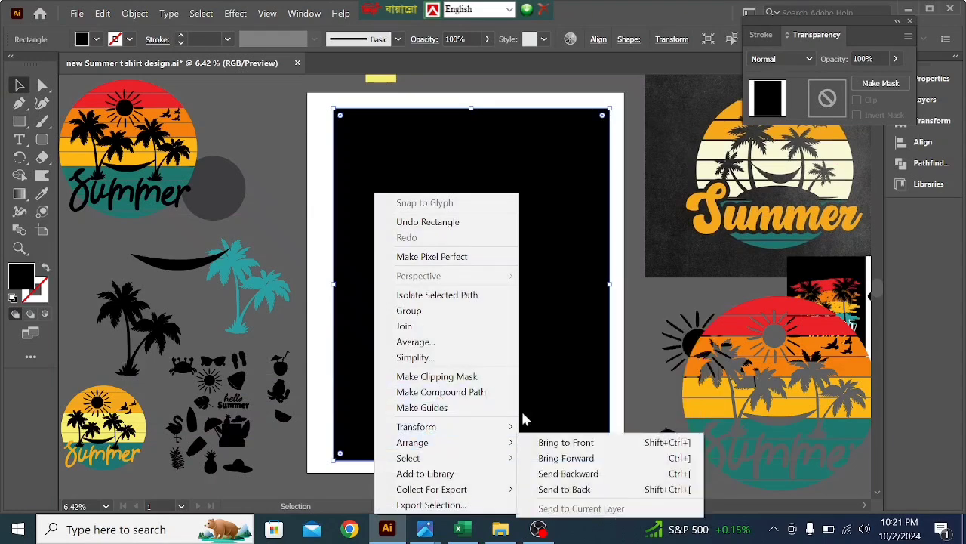
{"action": "left_click", "coordinate": [566, 489]}
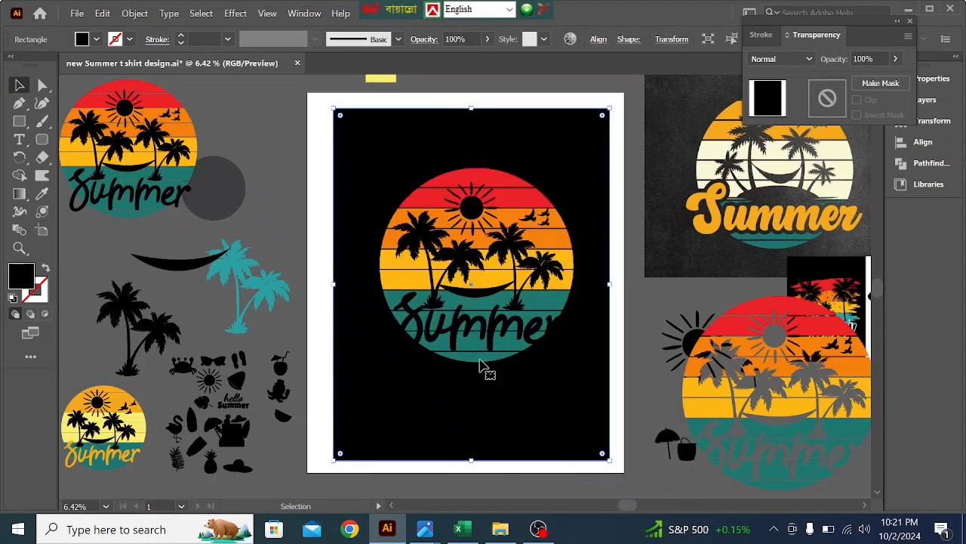
- Move the black rectangle off the artboard onto the reference artwork and back behind the sunset circle to compare the knocked-out shapes
{"action": "mouse_move", "coordinate": [507, 404]}
{"action": "left_mouse_down"}
{"action": "mouse_move", "coordinate": [516, 405]}
{"action": "mouse_move", "coordinate": [501, 401]}
{"action": "left_mouse_up"}
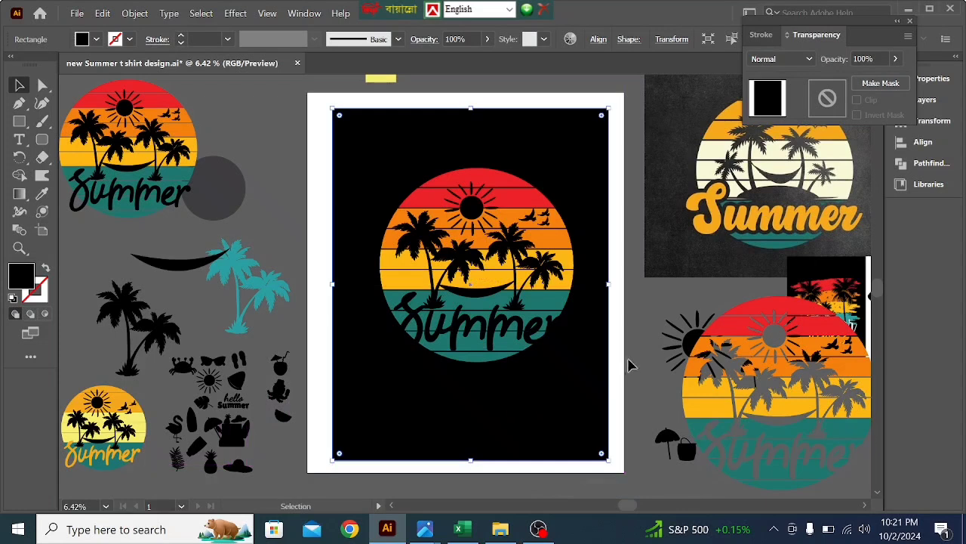
{"action": "left_click", "coordinate": [638, 332]}
{"action": "left_click", "coordinate": [564, 388]}
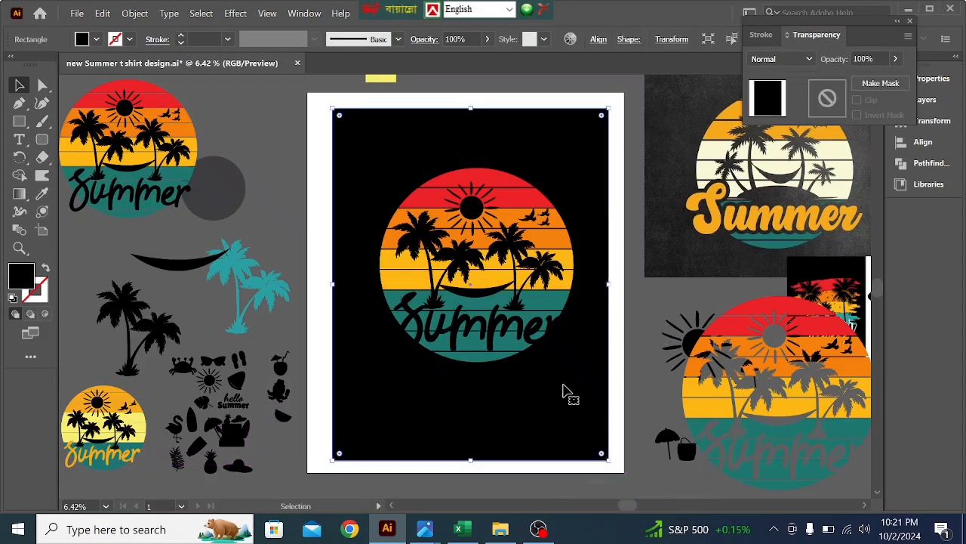
{"action": "left_click_drag", "start_coordinate": [564, 387], "coordinate": [657, 366]}
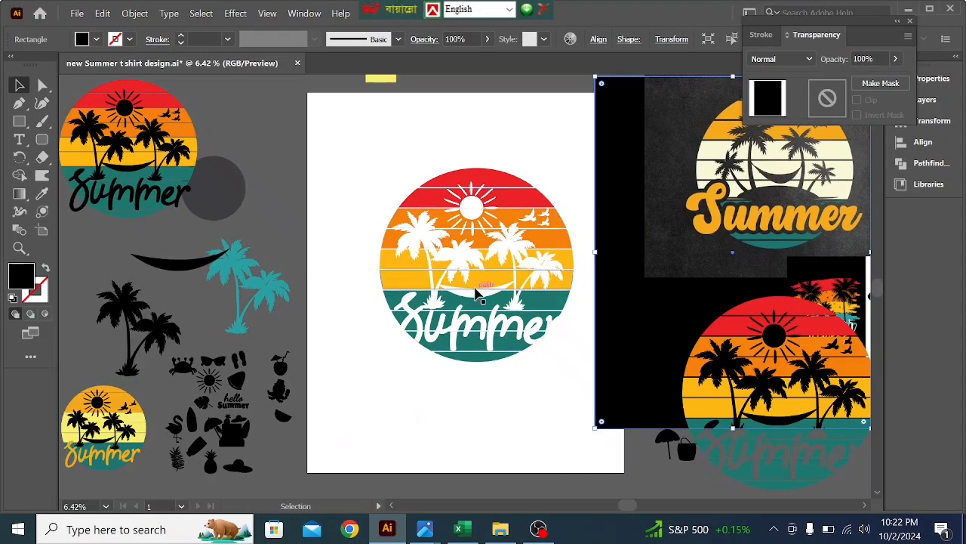
{"action": "left_click_drag", "start_coordinate": [652, 320], "coordinate": [400, 344]}
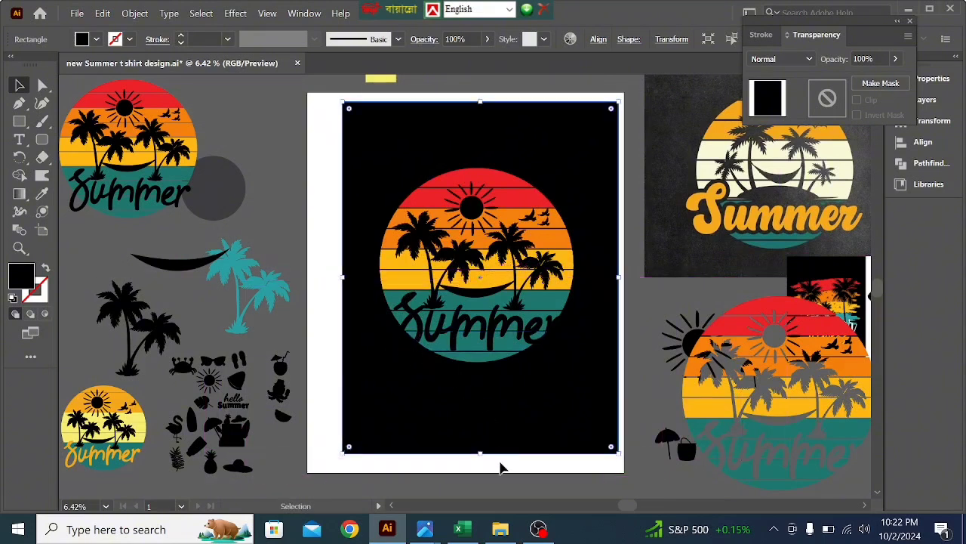
{"action": "left_click", "coordinate": [500, 468]}
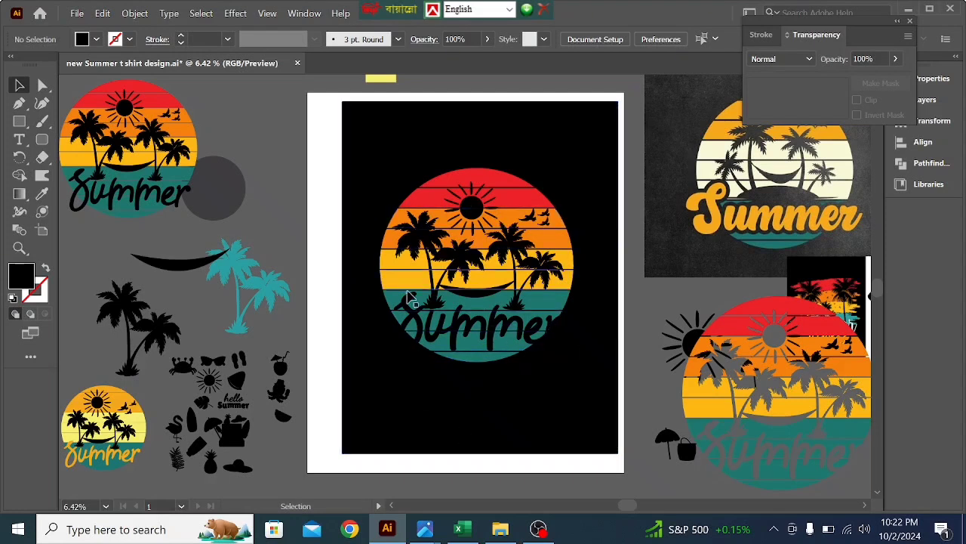
{"action": "left_click_drag", "start_coordinate": [474, 431], "coordinate": [472, 404]}
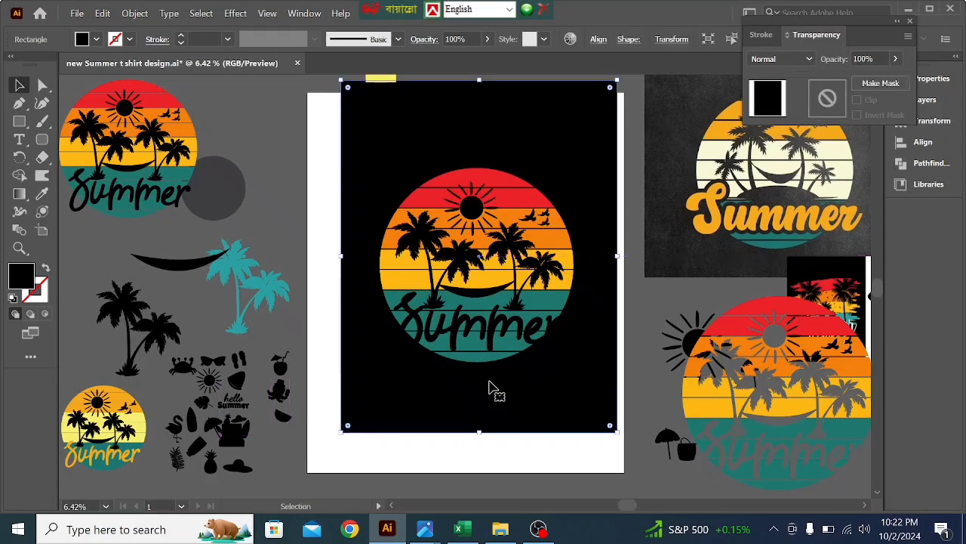
- Try a mid-grey fill on the backing rectangle with the Color Picker and undo it
{"action": "double_click", "coordinate": [21, 275]}
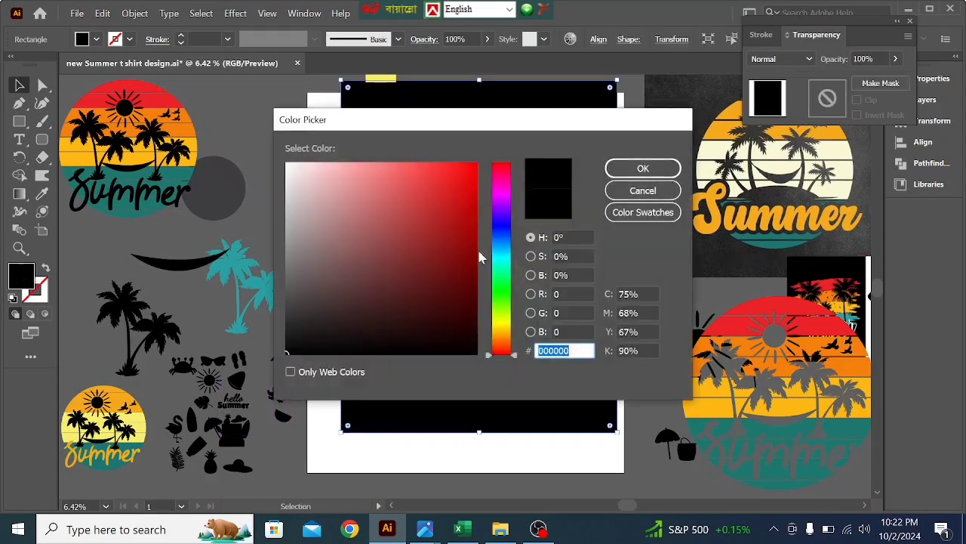
{"action": "left_click", "coordinate": [498, 236]}
{"action": "left_click_drag", "start_coordinate": [497, 237], "coordinate": [499, 222]}
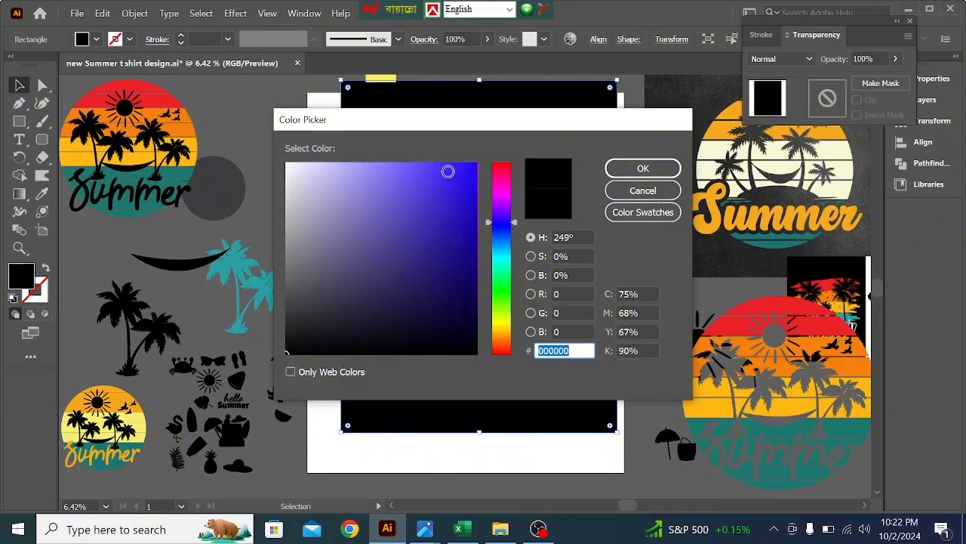
{"action": "left_click", "coordinate": [390, 177]}
{"action": "left_click", "coordinate": [634, 172]}
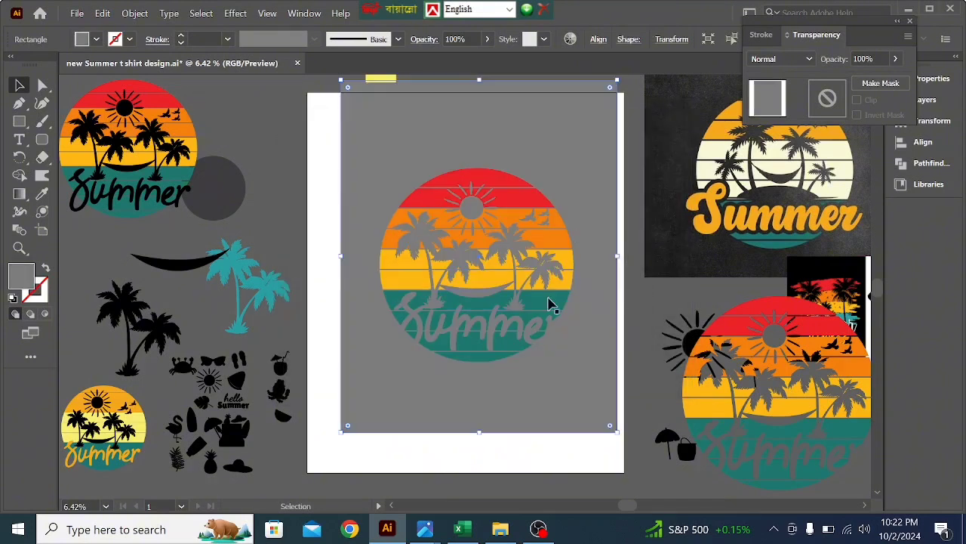
{"action": "key", "text": "ctrl+z"}
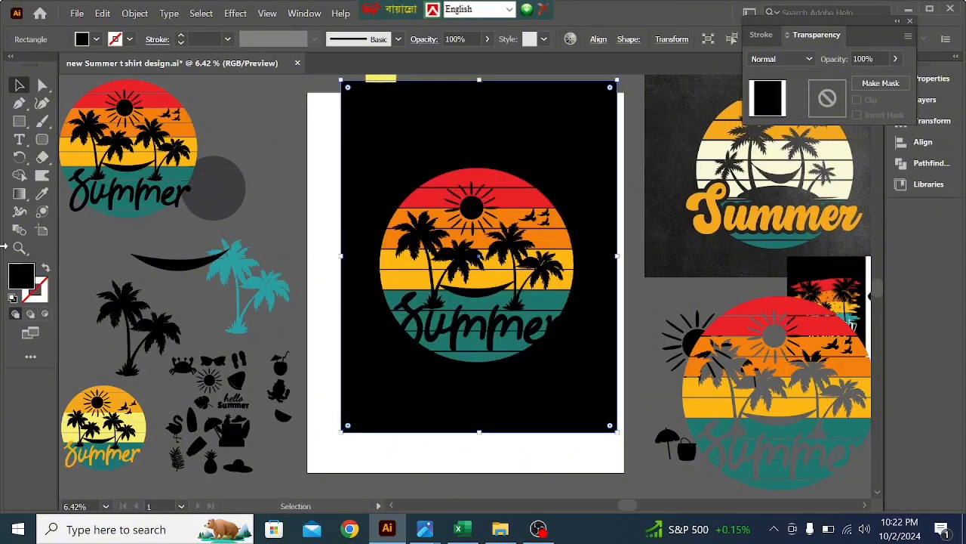
- Try Eyedropper fills on the backing rectangle, sampling the pasteboard grey, the teal palms, and the red and orange stripes
{"action": "left_click", "coordinate": [48, 194]}
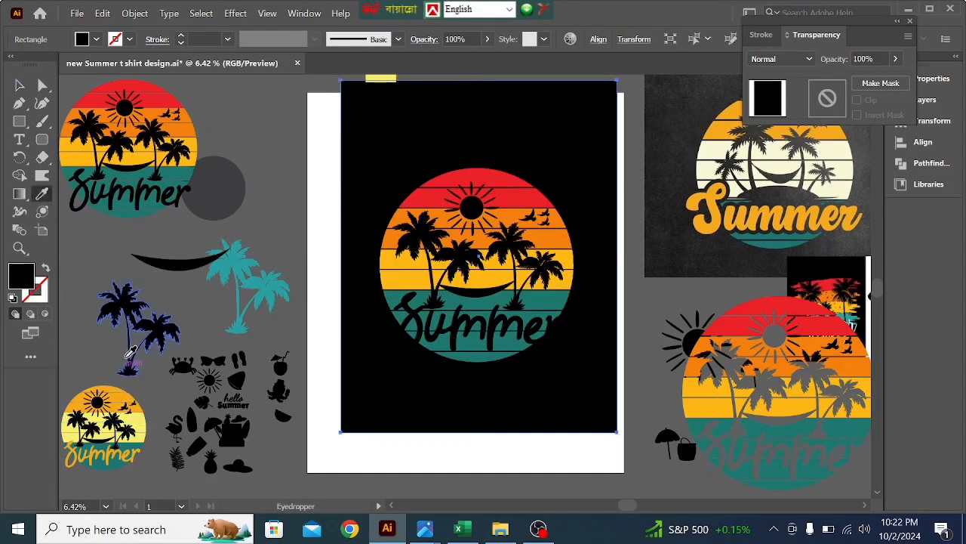
{"action": "left_click", "coordinate": [112, 334]}
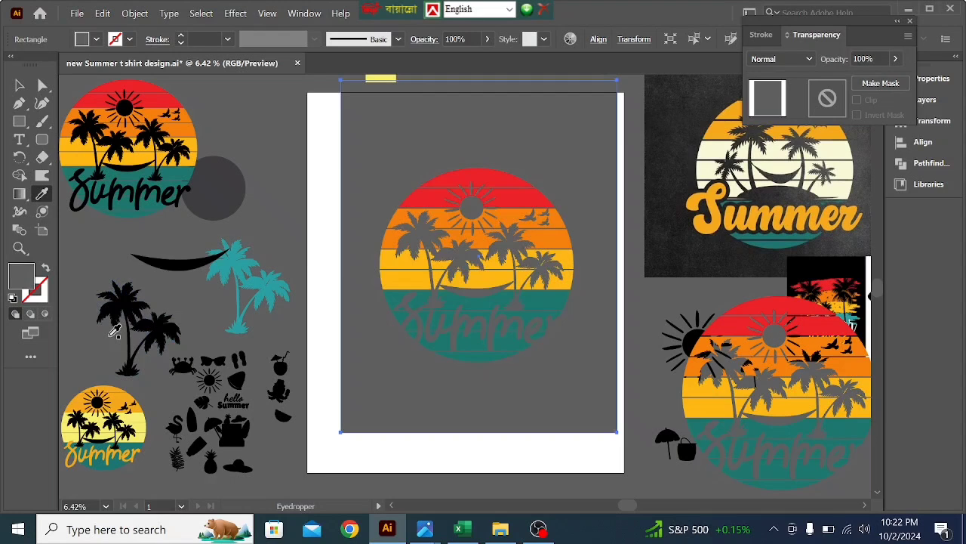
{"action": "left_click", "coordinate": [234, 259]}
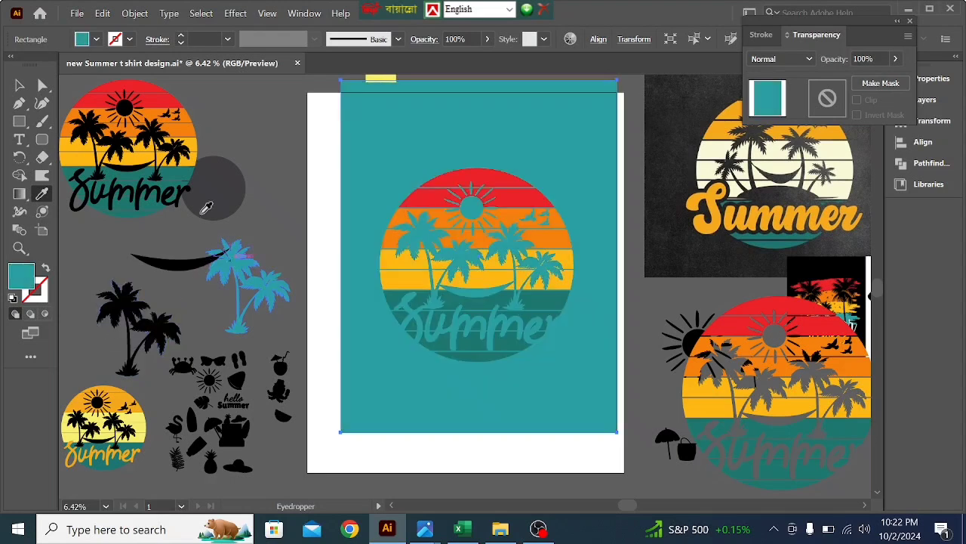
{"action": "left_click", "coordinate": [781, 296]}
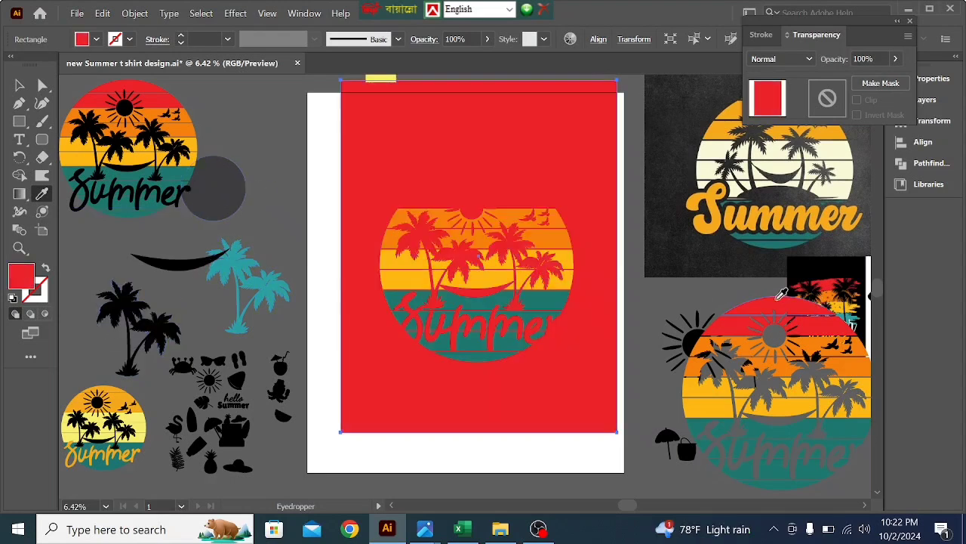
{"action": "left_click", "coordinate": [710, 343]}
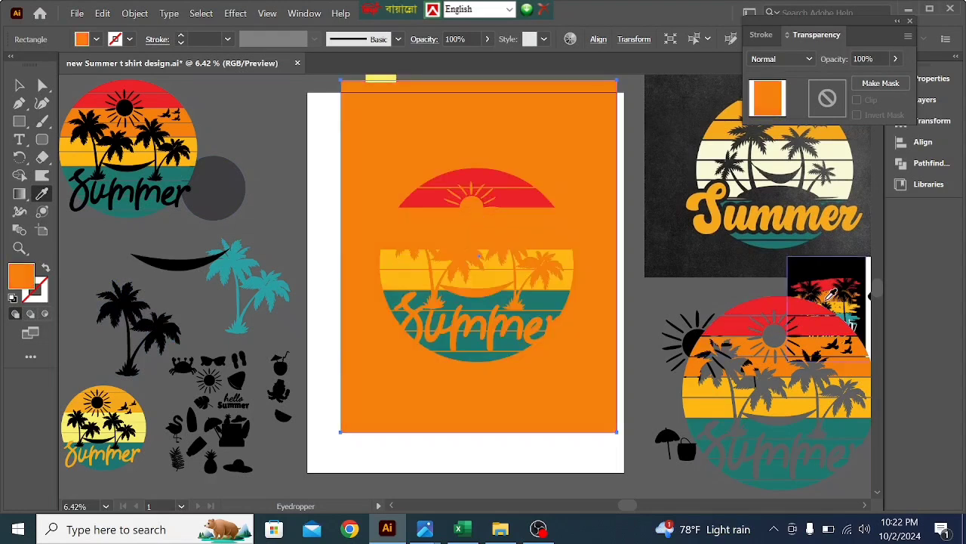
{"action": "left_click", "coordinate": [831, 281]}
{"action": "left_click", "coordinate": [846, 313]}
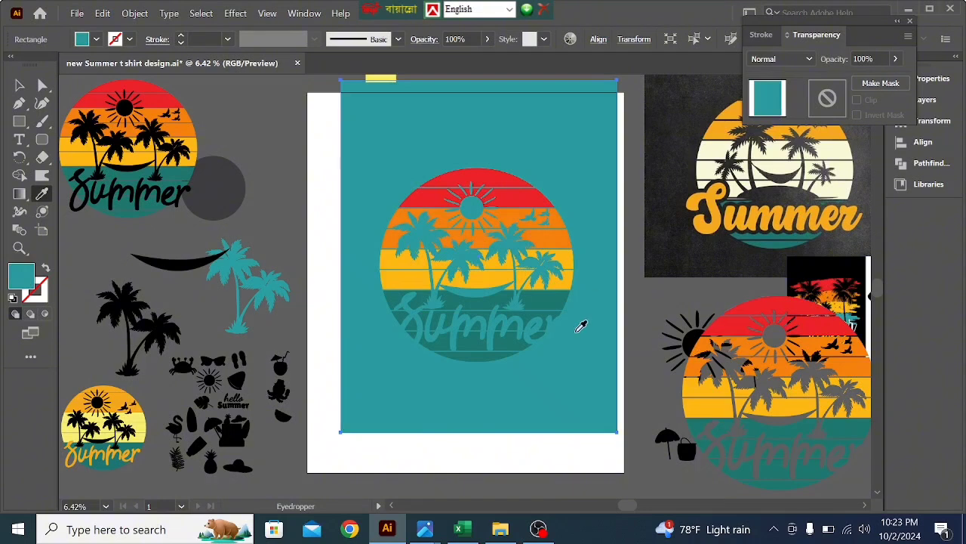
- Step back through the sampled fills until the backing rectangle is black
{"action": "key", "text": "ctrl+z"}
{"action": "key", "text": "ctrl+z"}
{"action": "key", "text": "ctrl+shift+z"}
{"action": "key", "text": "ctrl+shift+z"}
{"action": "key", "text": "ctrl+shift+z"}
{"action": "key", "text": "ctrl+shift+z"}
- Slide the black rectangle aside to show the transparent knockouts and reposition it inside the artboard behind the sunset circle
{"action": "left_click", "coordinate": [19, 85]}
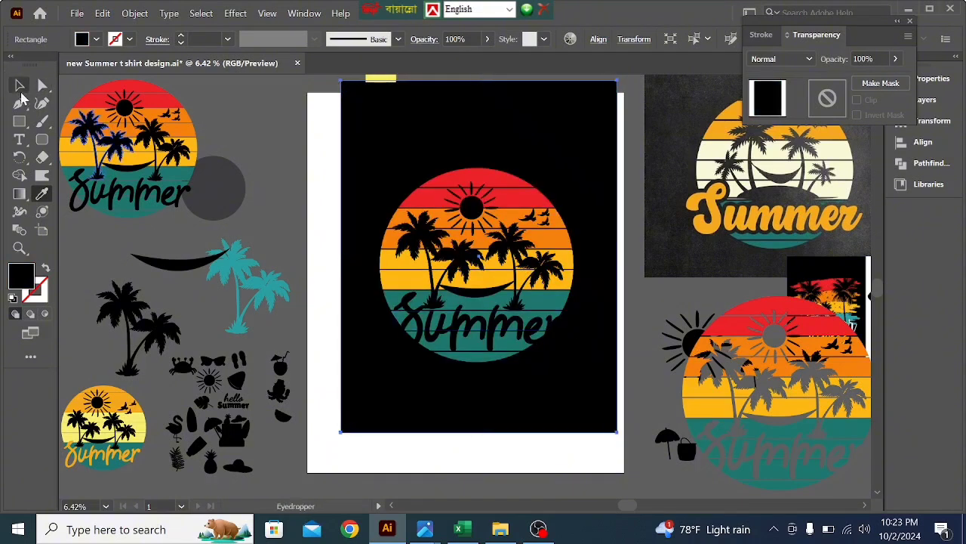
{"action": "left_click_drag", "start_coordinate": [451, 137], "coordinate": [445, 159]}
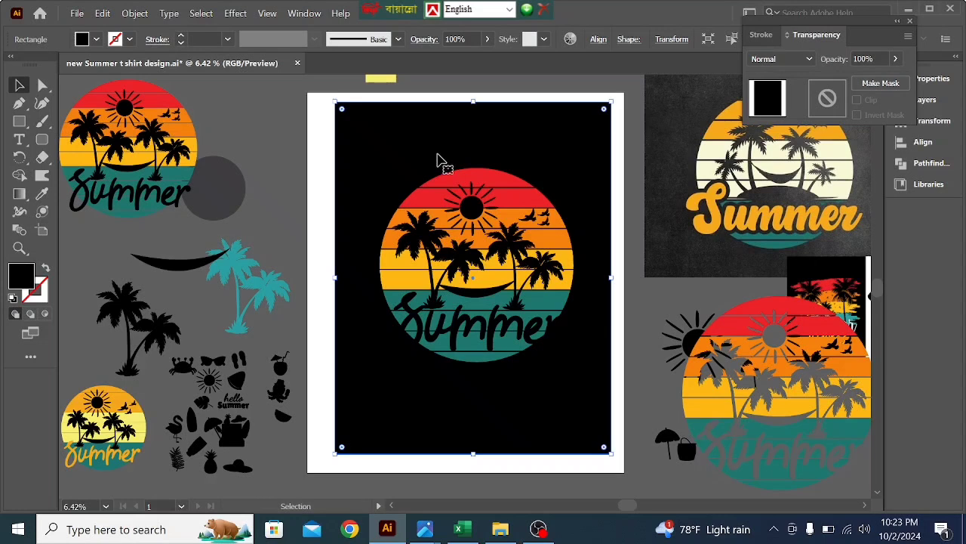
{"action": "left_click_drag", "start_coordinate": [421, 164], "coordinate": [415, 162]}
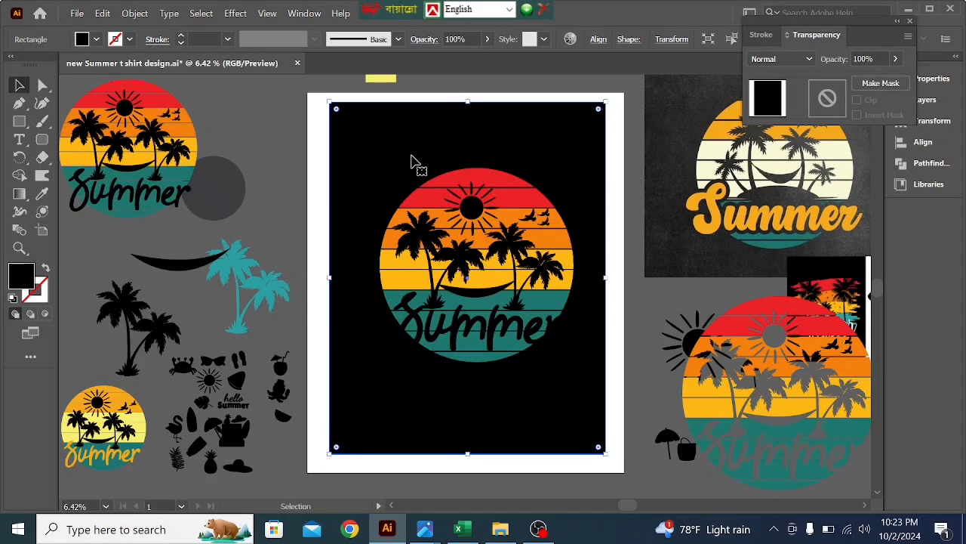
{"action": "left_click_drag", "start_coordinate": [414, 161], "coordinate": [605, 155]}
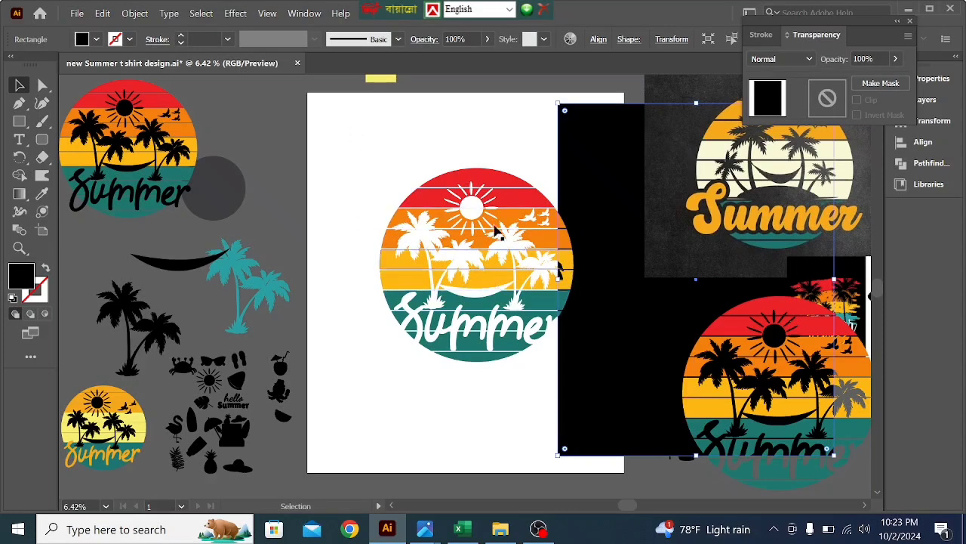
{"action": "left_click_drag", "start_coordinate": [625, 186], "coordinate": [403, 185]}
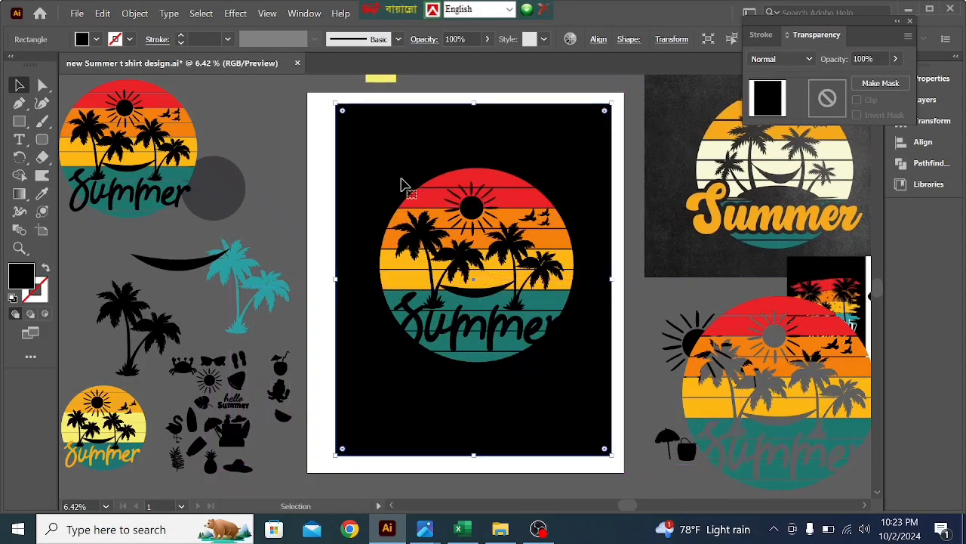